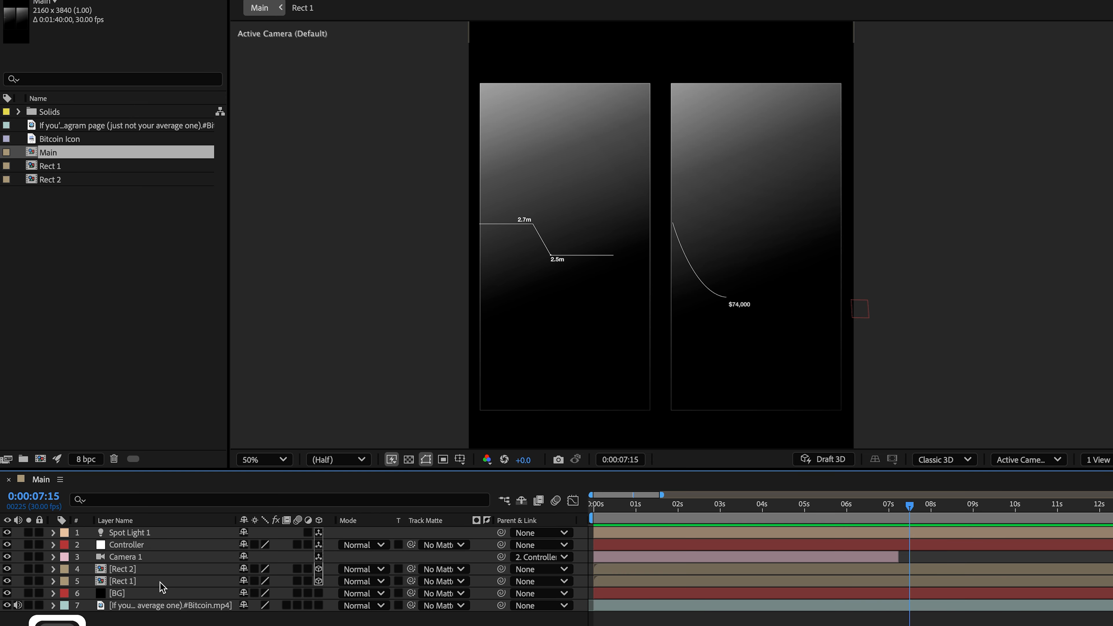
Add a starting Position keyframe to the Rect 2 layer at 0:00:07:29.
left_click(129, 531)
left_click(127, 522)
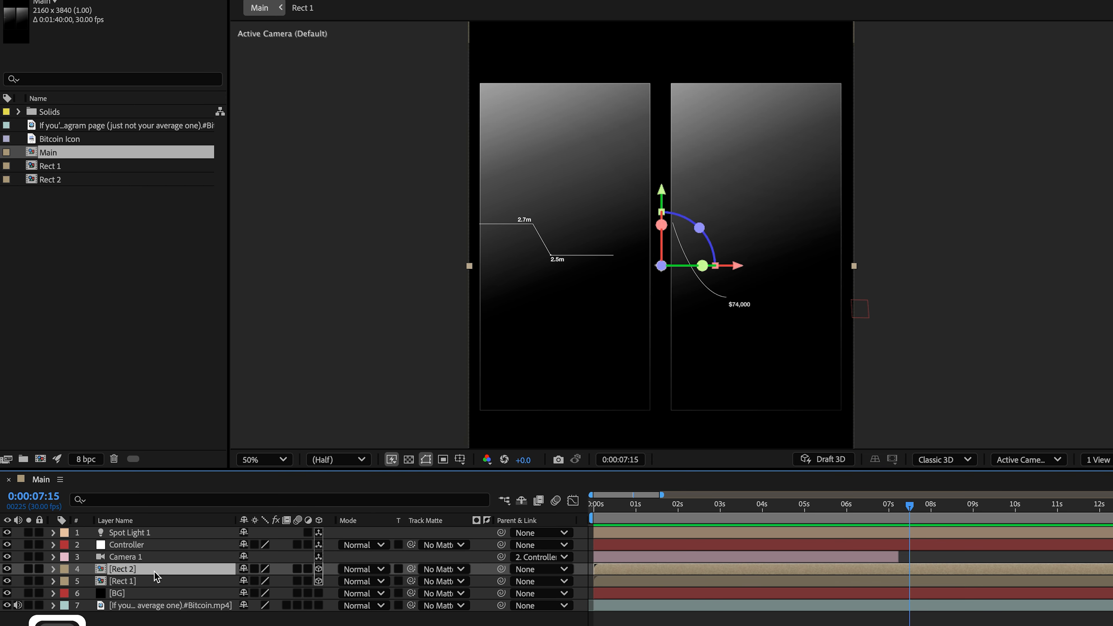
left_click(900, 510)
key("p")
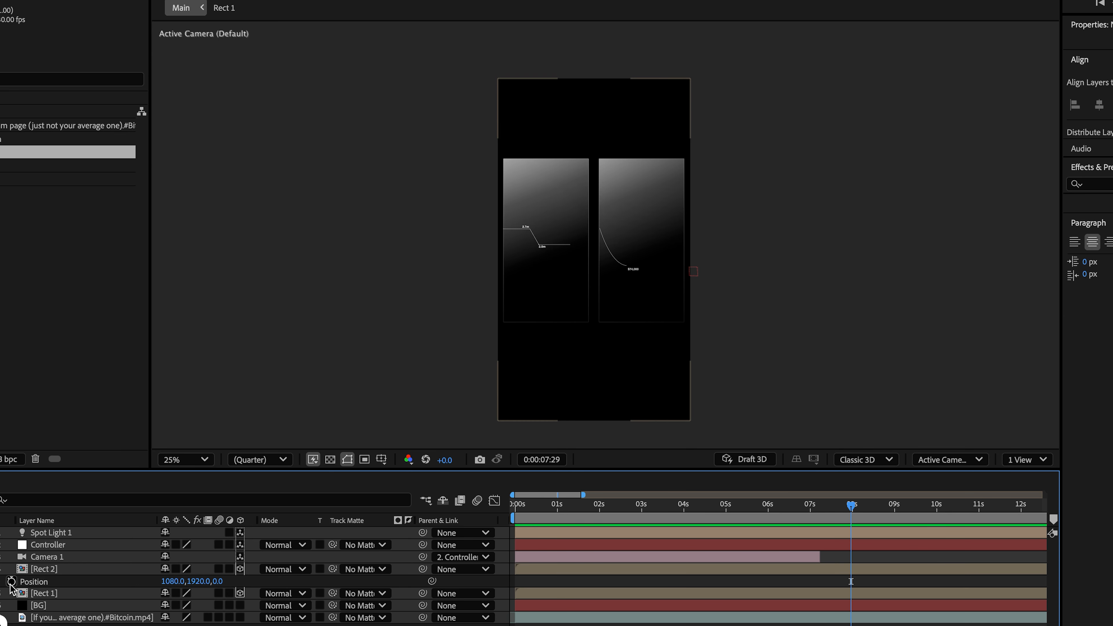
left_click(11, 581)
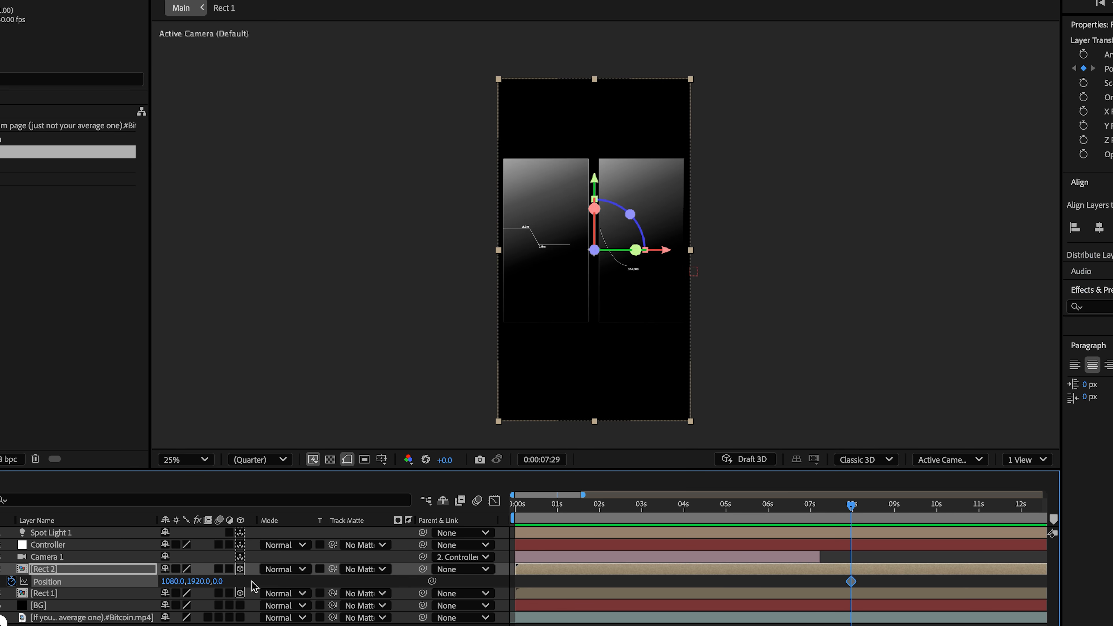
At 0:00:08:12, move Rect 2 out of frame by setting its position to X 2119 and Z -254.
left_click_drag(852, 507, 870, 511)
left_click_drag(163, 581, 897, 574)
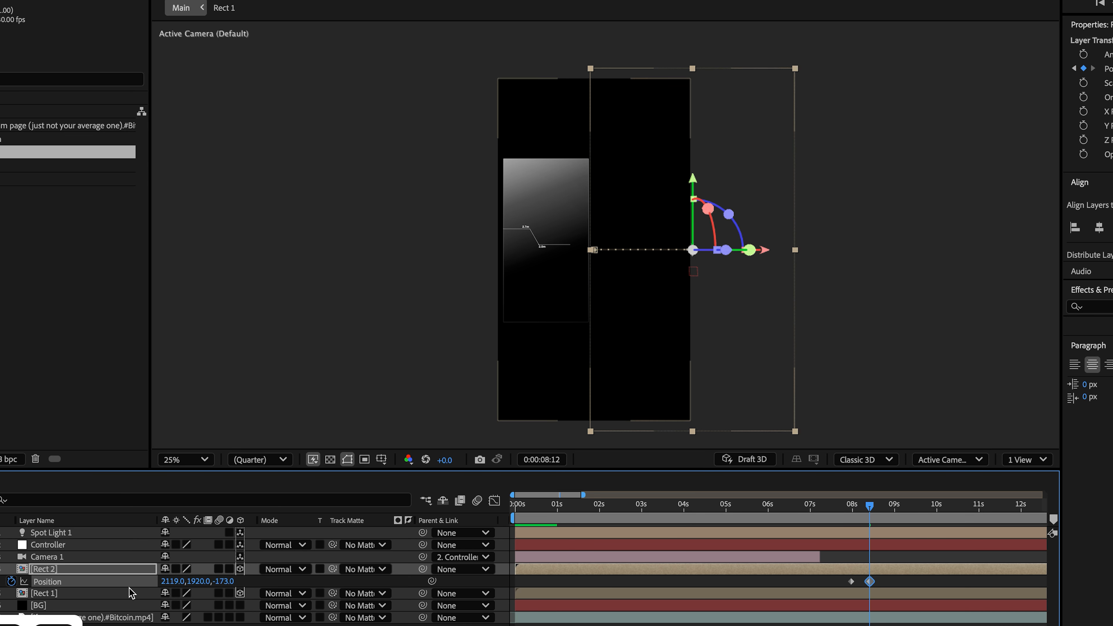
left_click_drag(224, 583, 30, 578)
left_click_drag(220, 586, 131, 586)
Apply Easy Ease to both Rect 2 position keyframes.
left_click_drag(868, 508, 897, 508)
left_click_drag(881, 578, 829, 592)
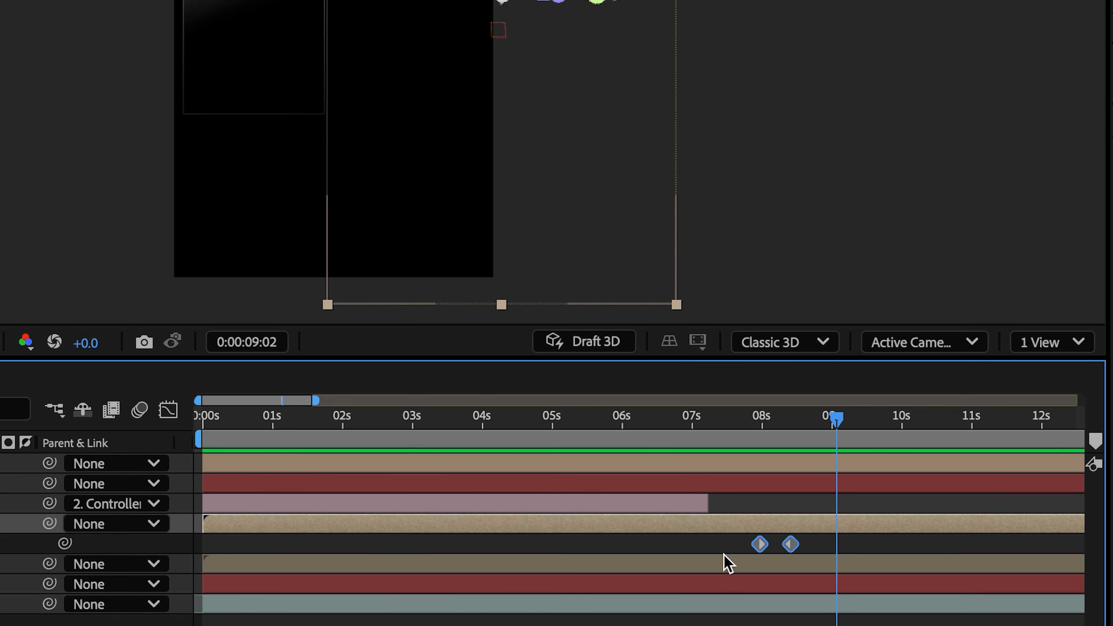
key("F9")
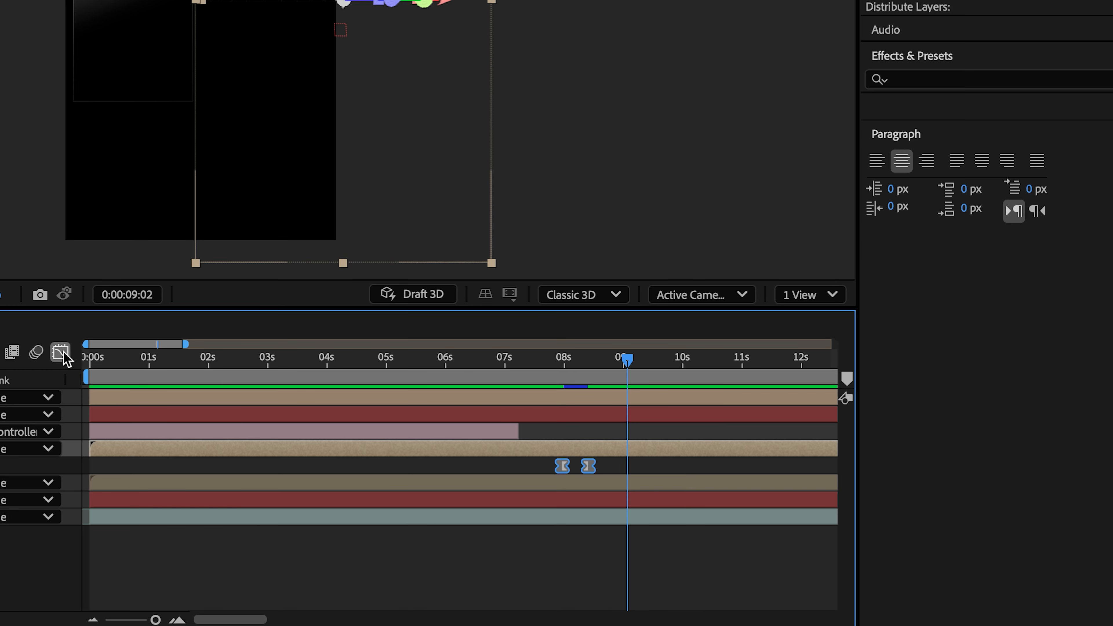
Reshape Rect 2's position speed graph by lengthening the first keyframe's influence so speed peaks near 0:00:08:08, and preview the motion.
left_click(168, 410)
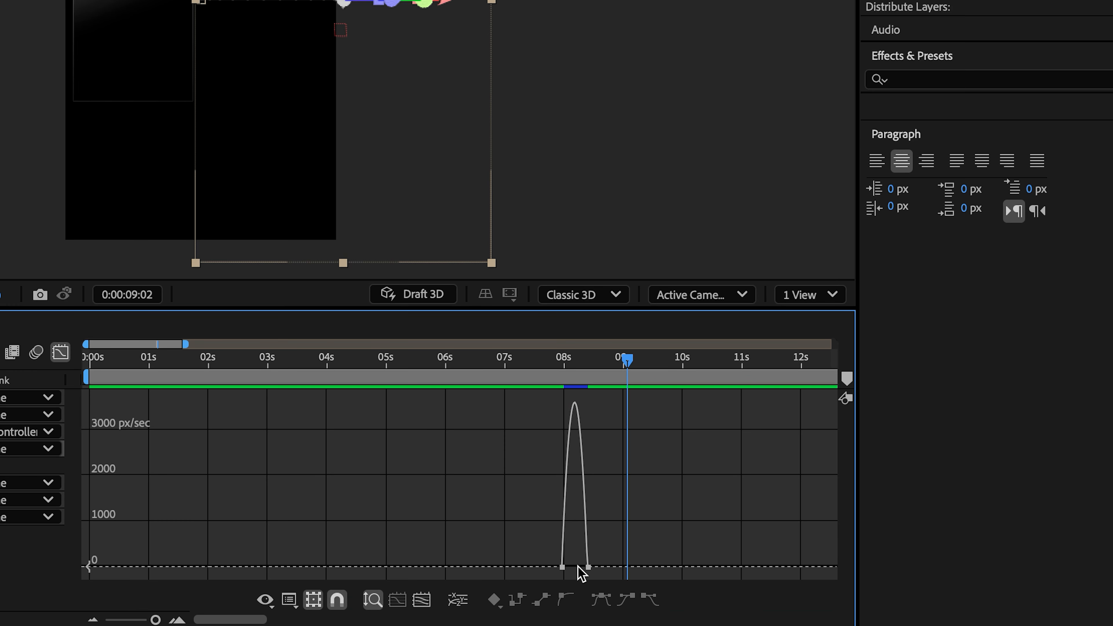
left_click(419, 600)
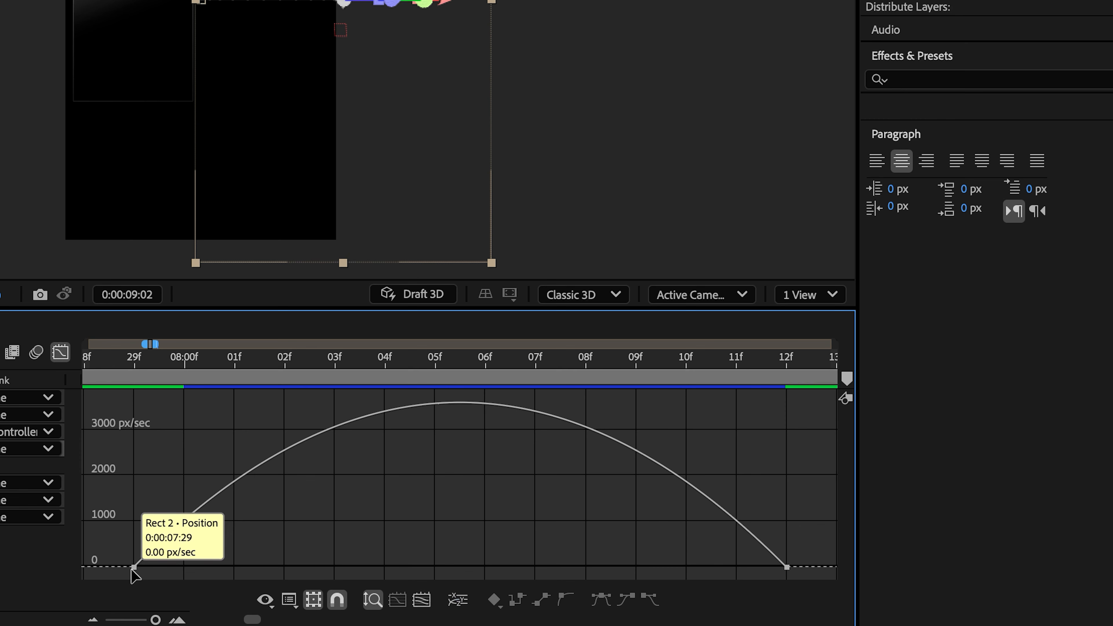
left_click(134, 567)
left_click_drag(244, 568, 354, 568)
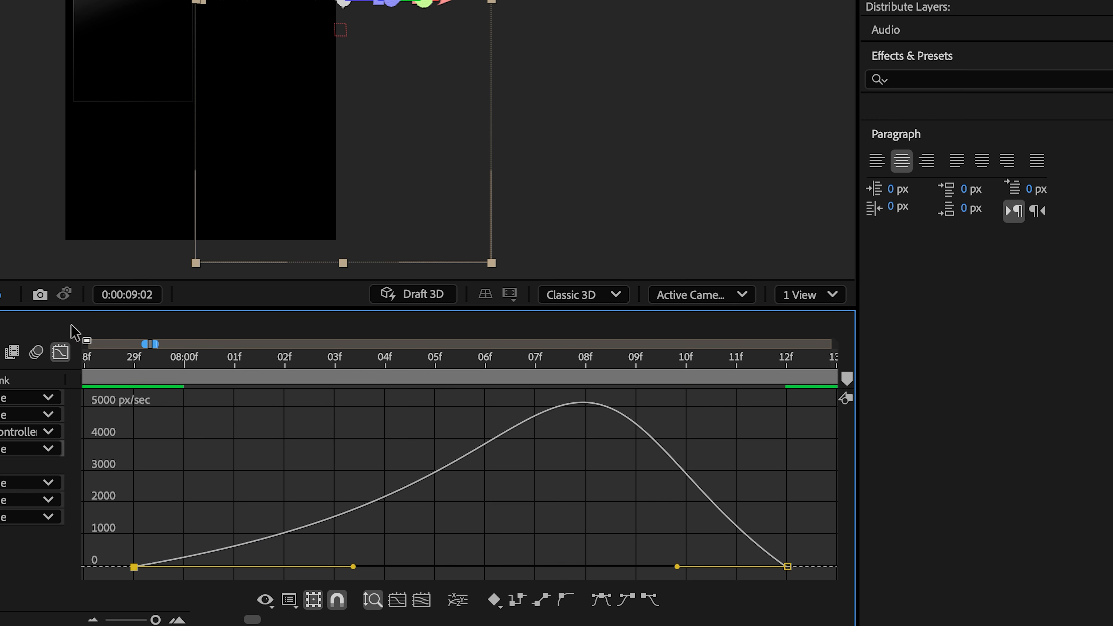
key("space")
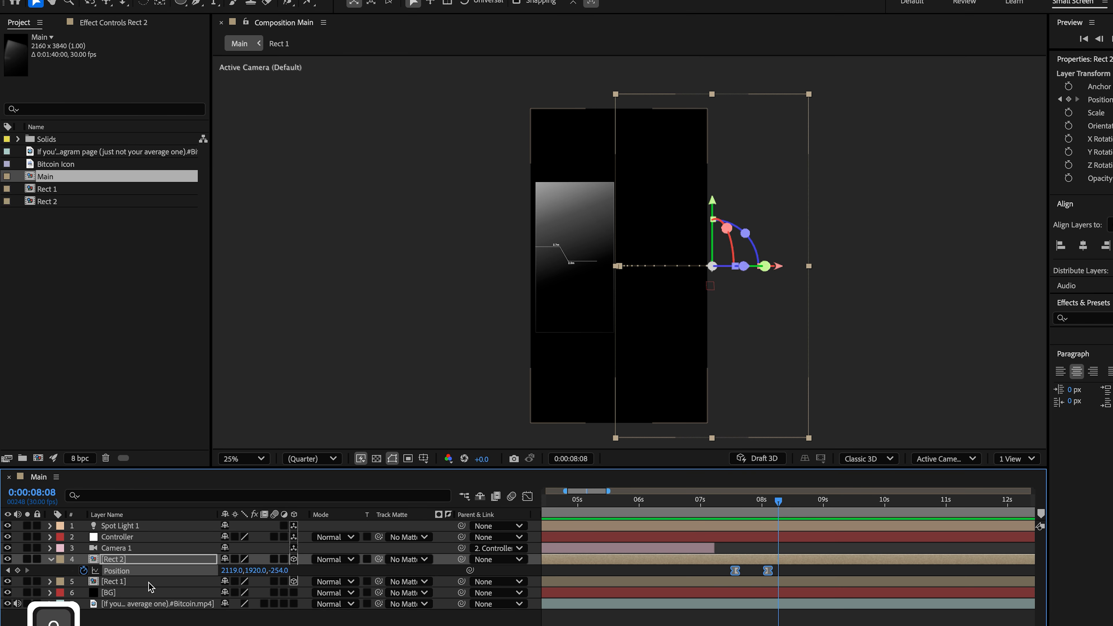
Add a starting Position keyframe to Rect 1 at 0:00:07:17, aligned with Rect 2's first keyframe.
left_click(151, 583)
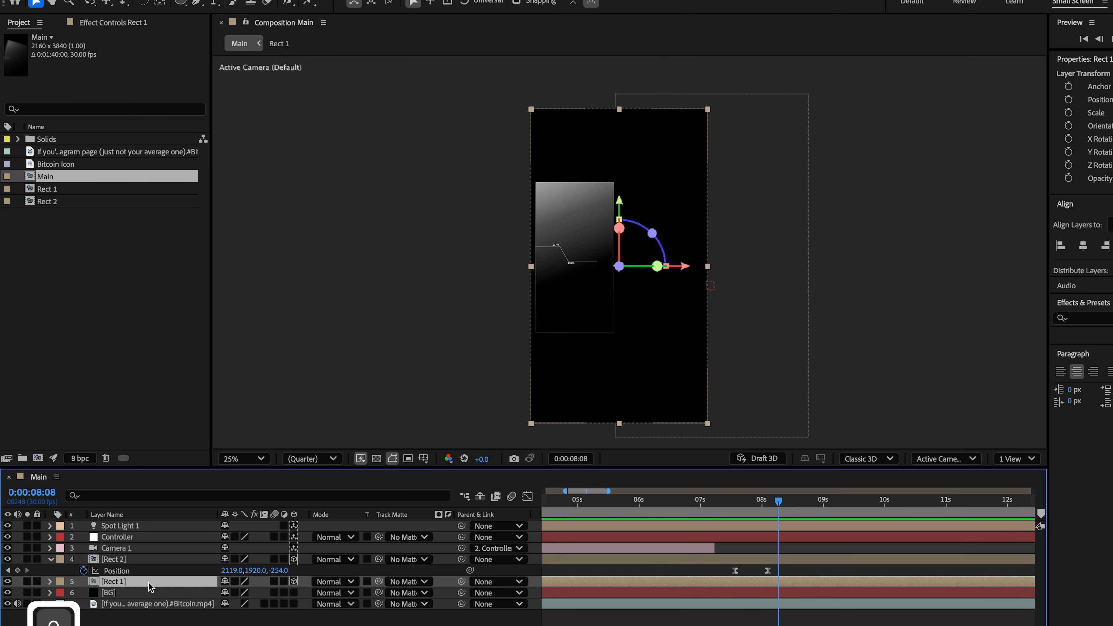
key("p")
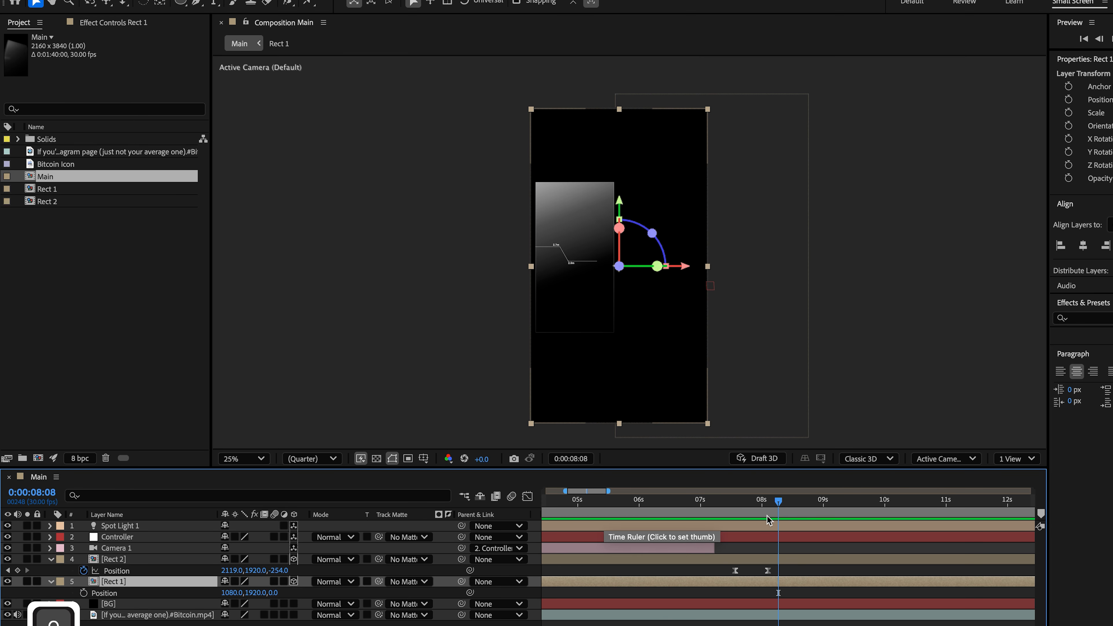
left_click_drag(768, 508, 735, 511)
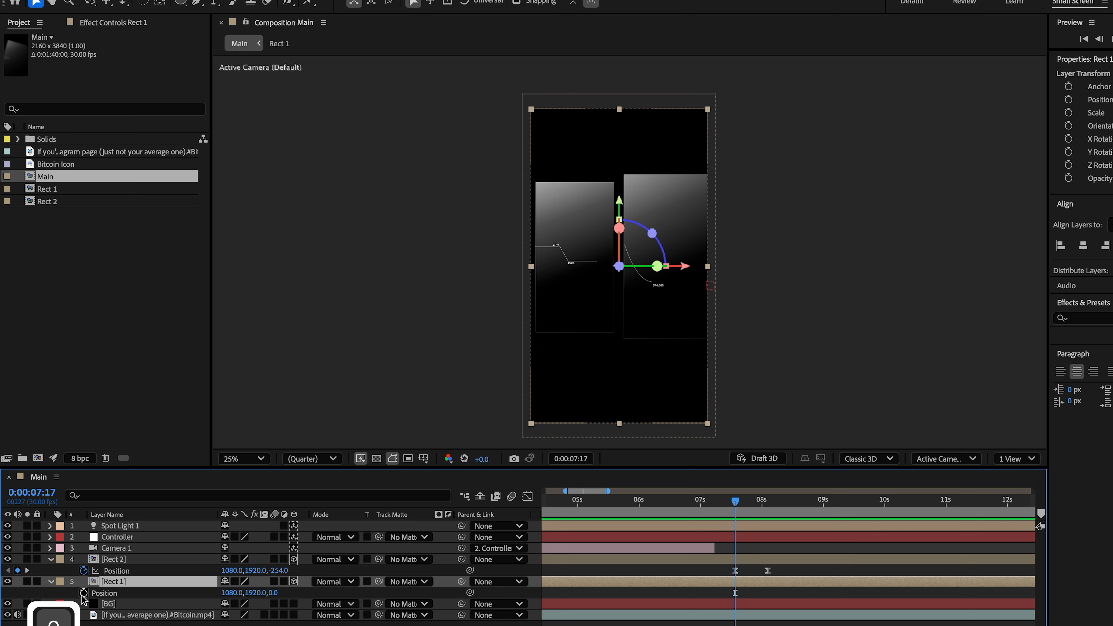
left_click(83, 594)
At 0:00:08:03, shift Rect 1 left and closer by setting its position to X 492 and Z -441.
left_click_drag(736, 502, 767, 510)
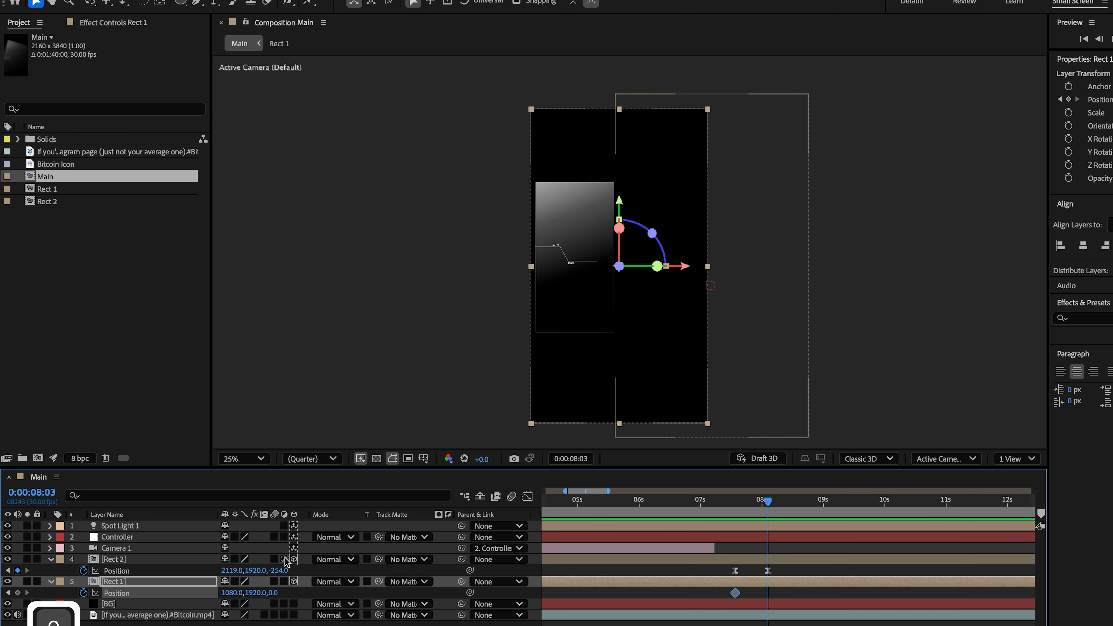
left_click_drag(233, 593, 92, 578)
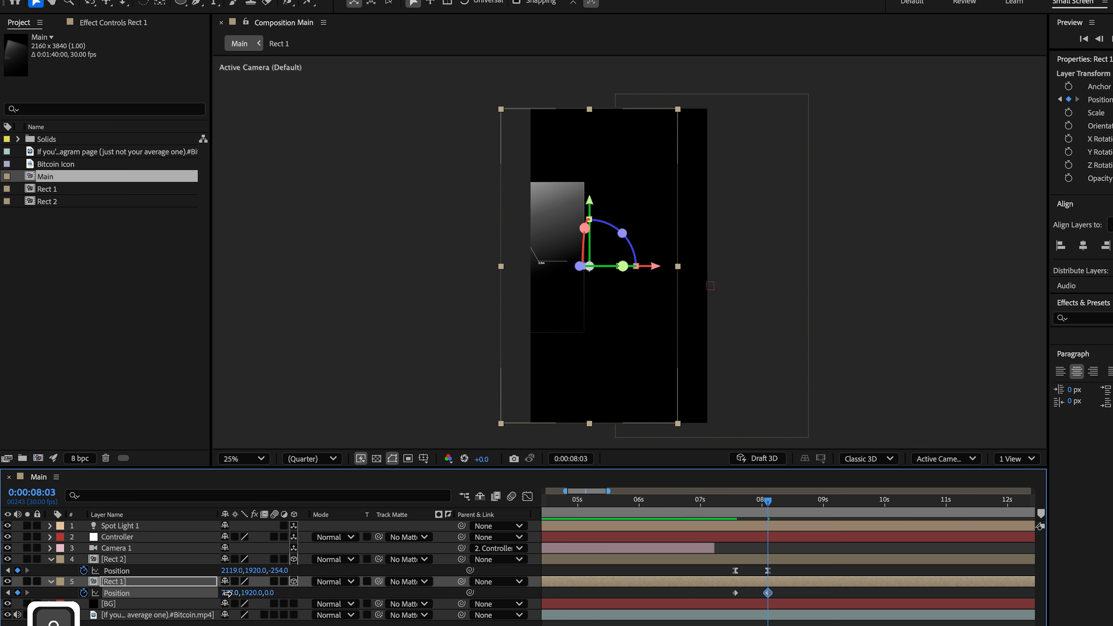
left_click_drag(230, 593, 84, 599)
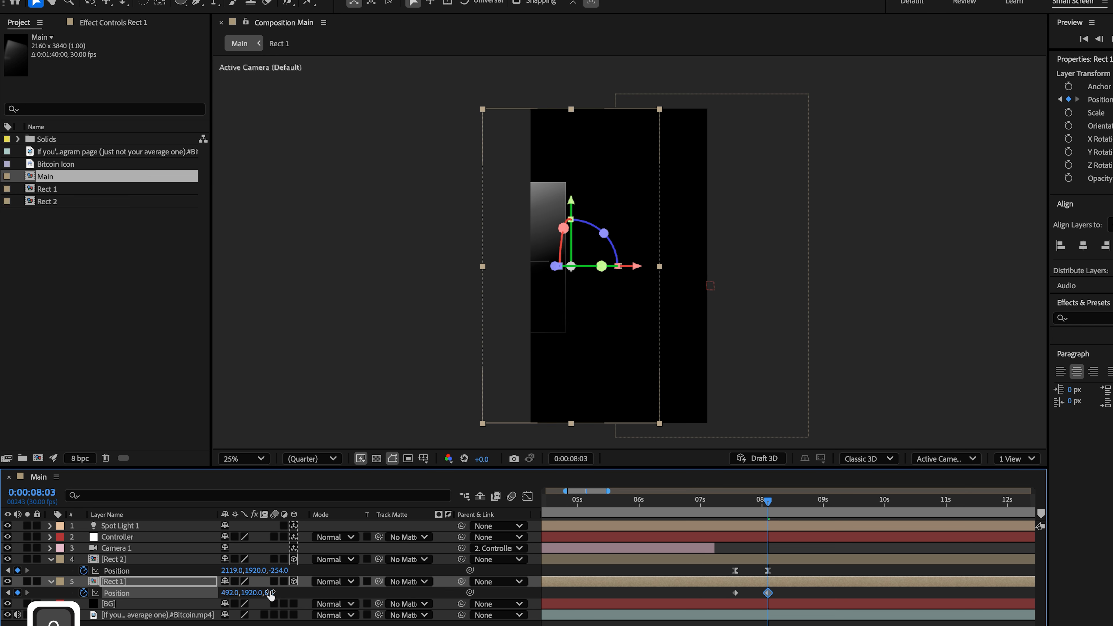
left_click_drag(270, 596, 210, 594)
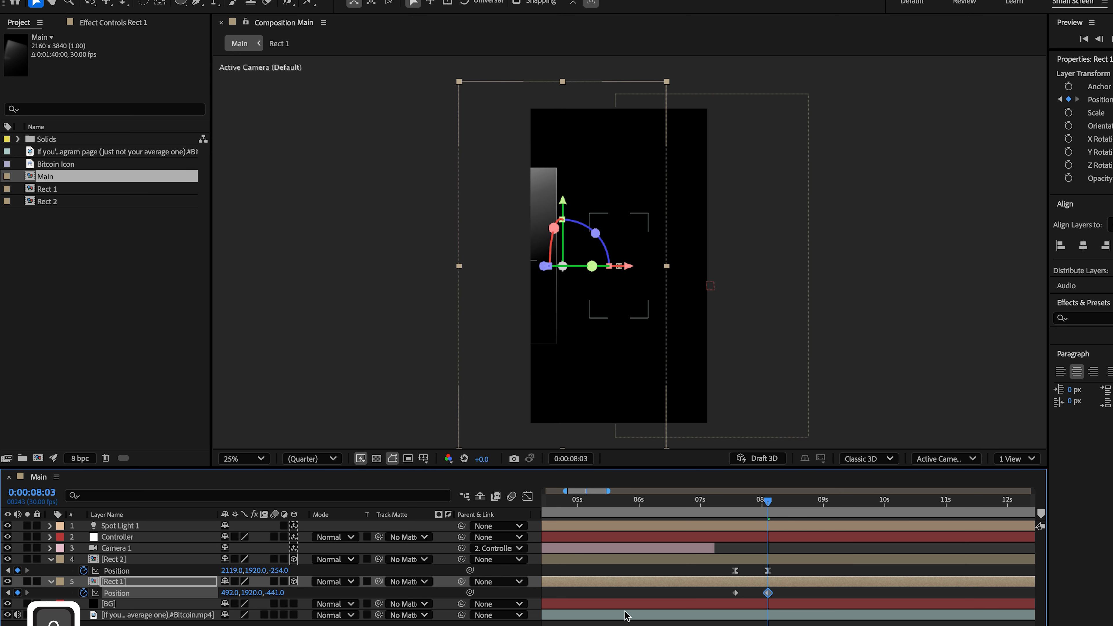
Apply Easy Ease to both Rect 1 position keyframes, set the end keyframe's X to 825 and preview the motion.
left_click_drag(795, 612, 647, 590)
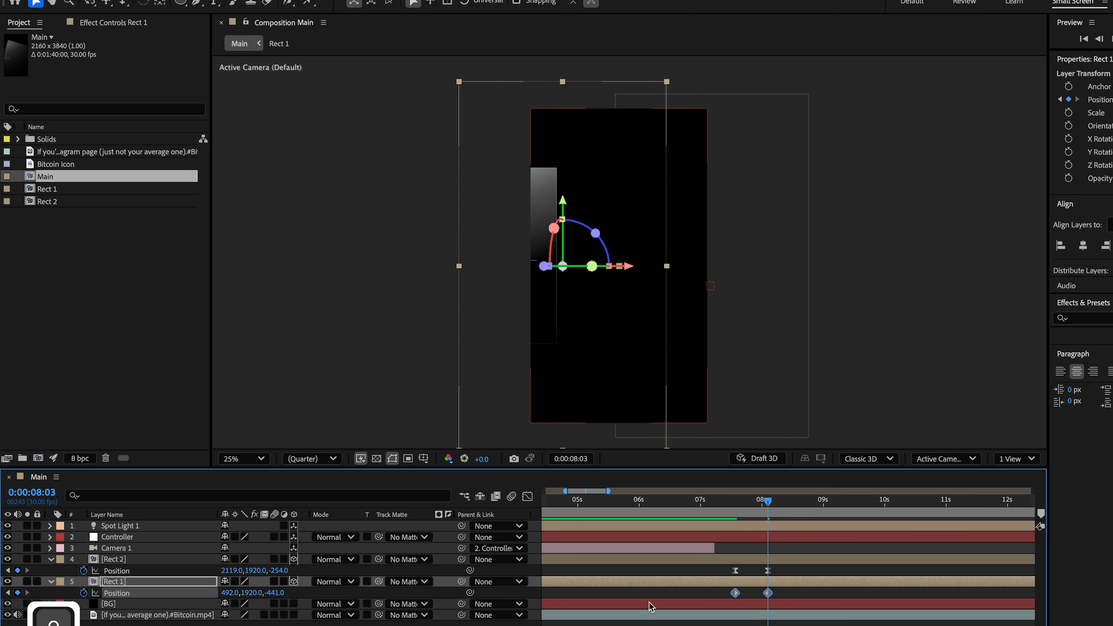
key("F9")
left_click(719, 507)
key("space")
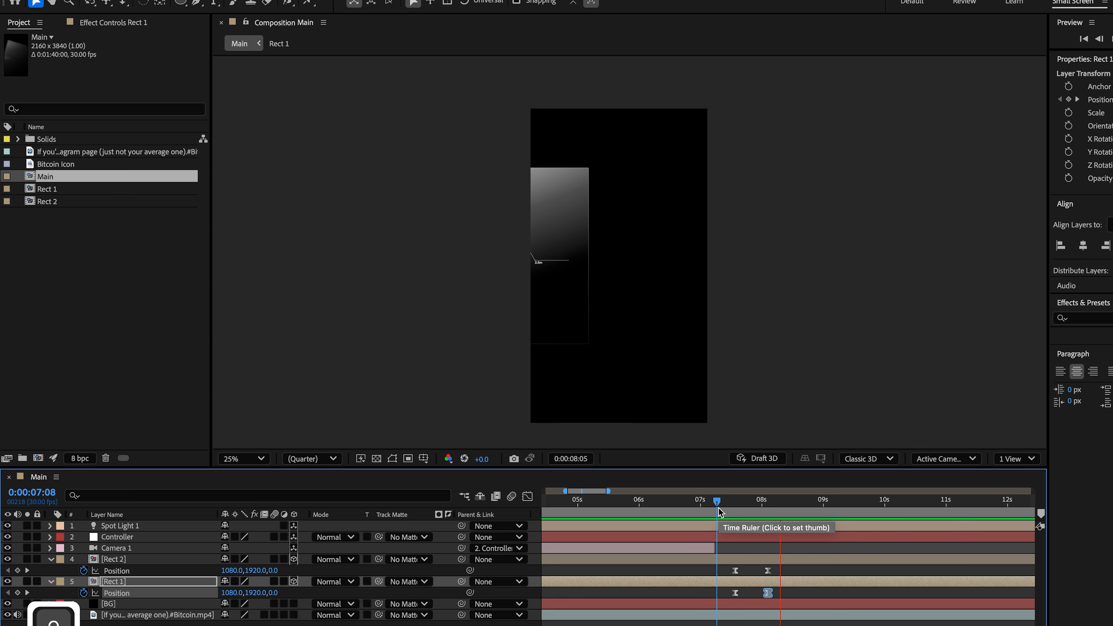
key("space")
At 0:00:08:02, add a text layer reading "Supply Shock" in the empty area beside the Rect 1 card.
left_click(767, 510)
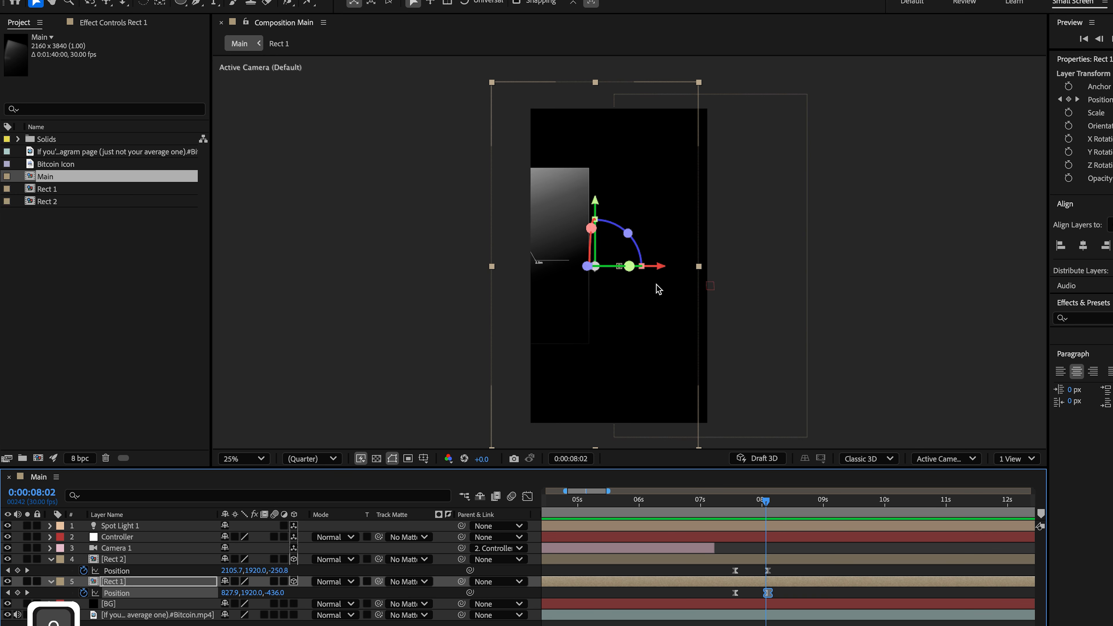
key("F2")
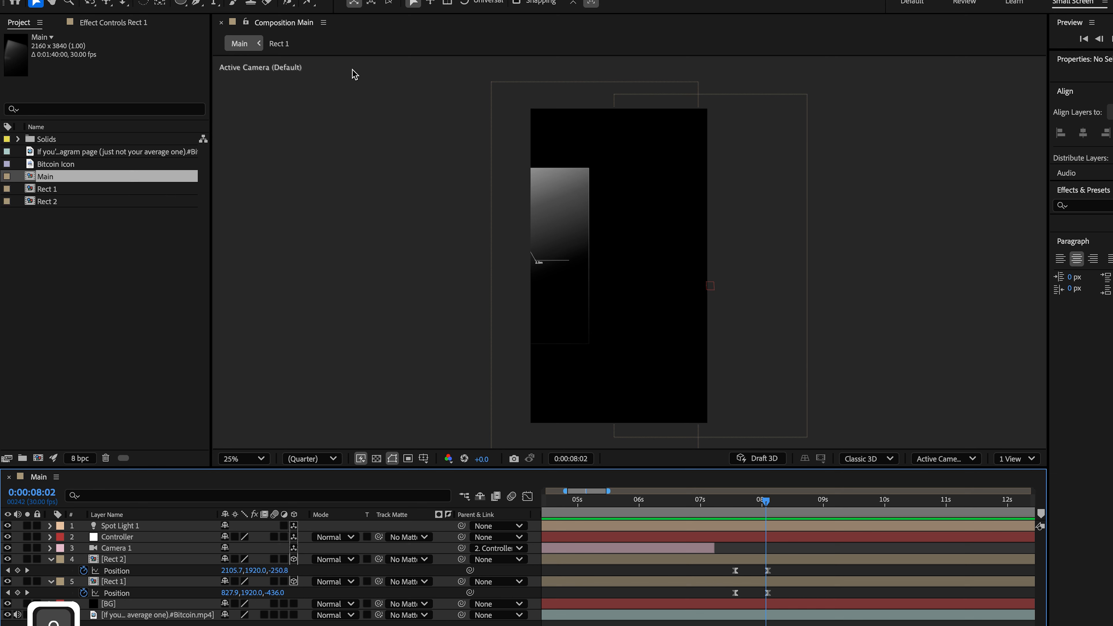
left_click(213, 4)
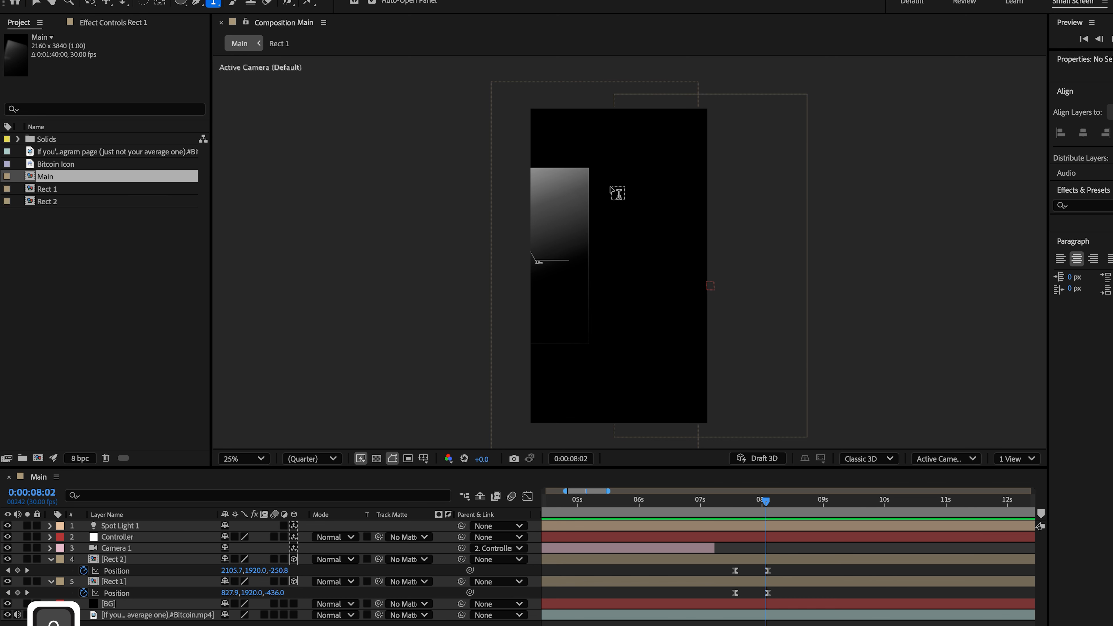
left_click(613, 231)
type("Supp")
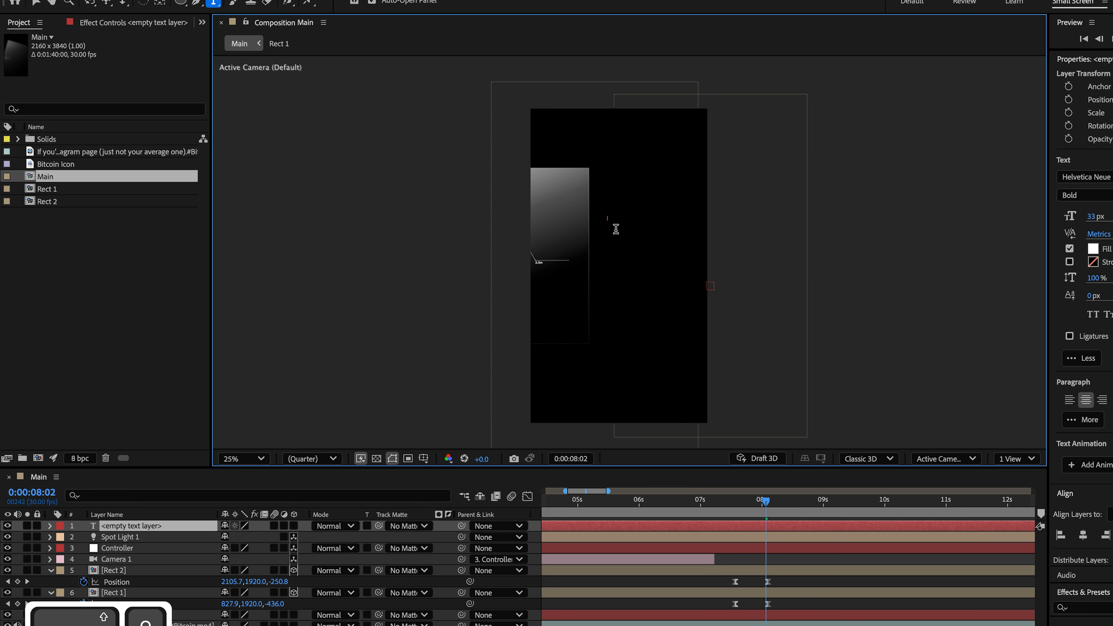
type("ly Shock")
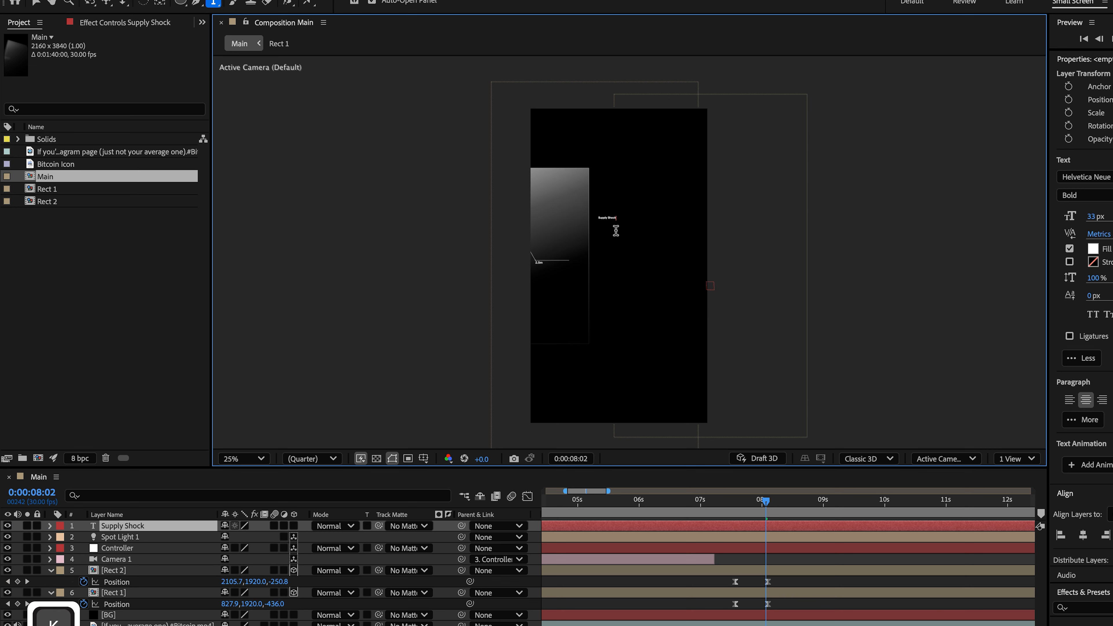
Set the whole Supply Shock text to 277 px in the Impact font.
key("Escape")
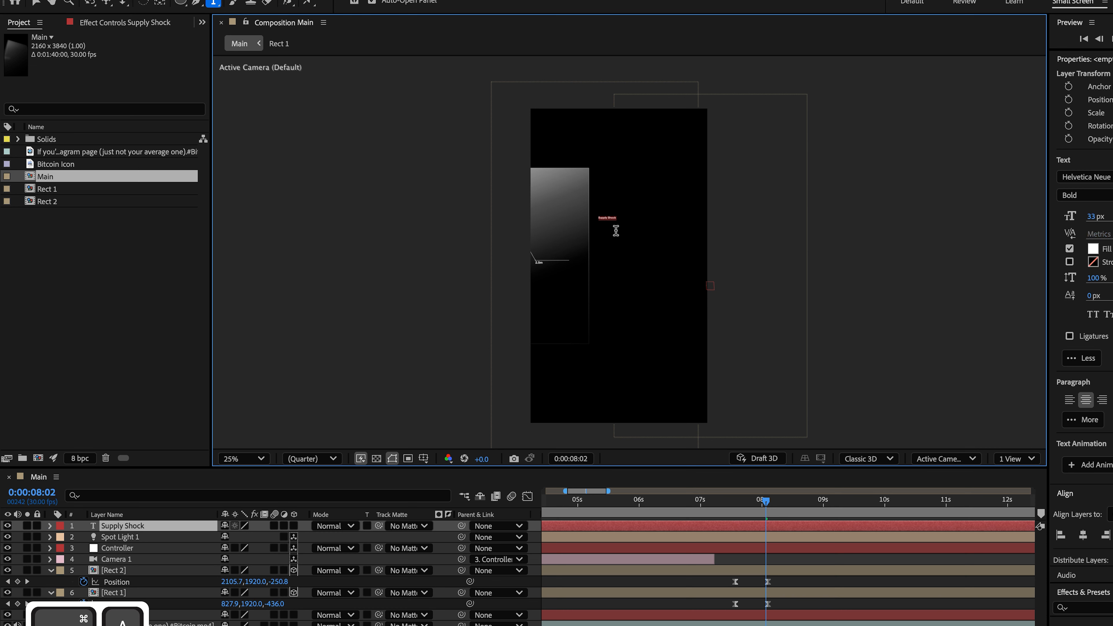
left_click_drag(1091, 223, 1112, 222)
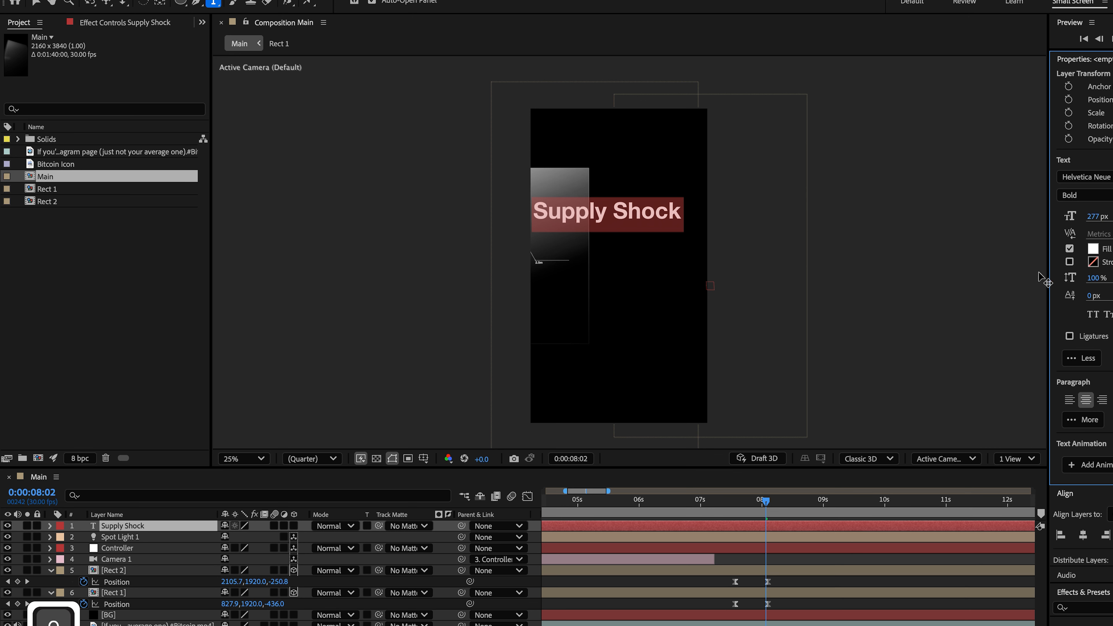
left_click(1086, 177)
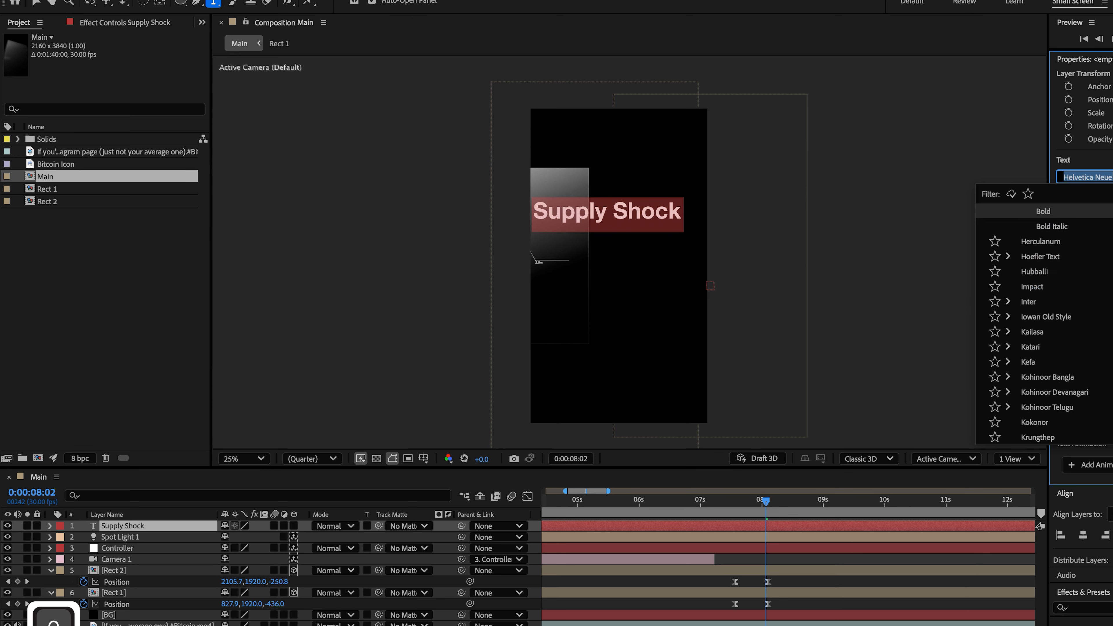
scroll(1044, 324, "up", 4)
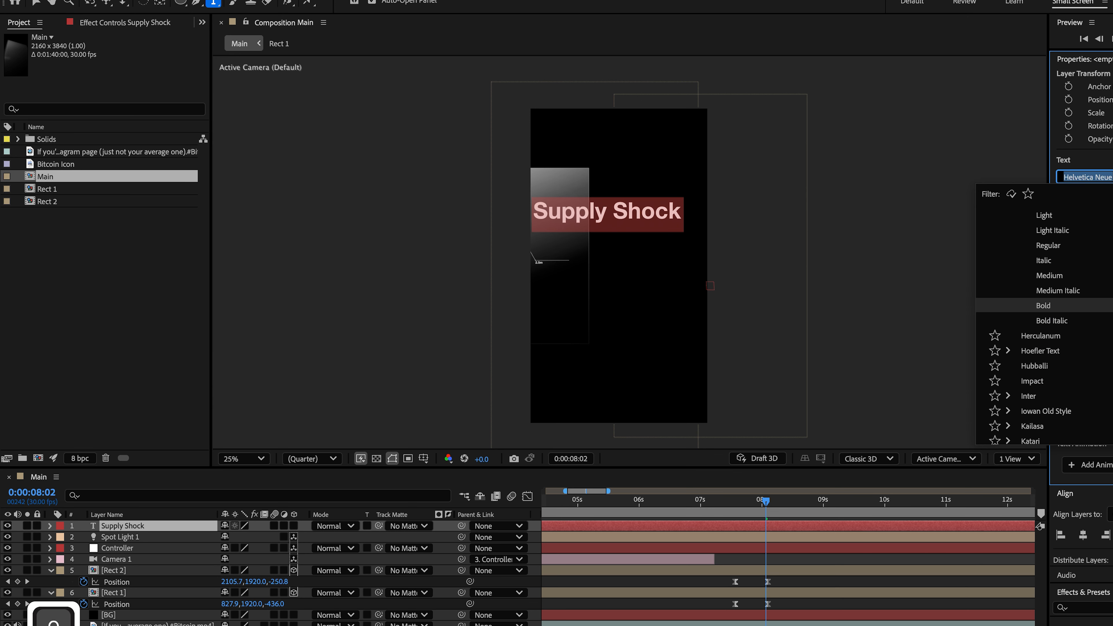
scroll(1045, 325, "up", 10)
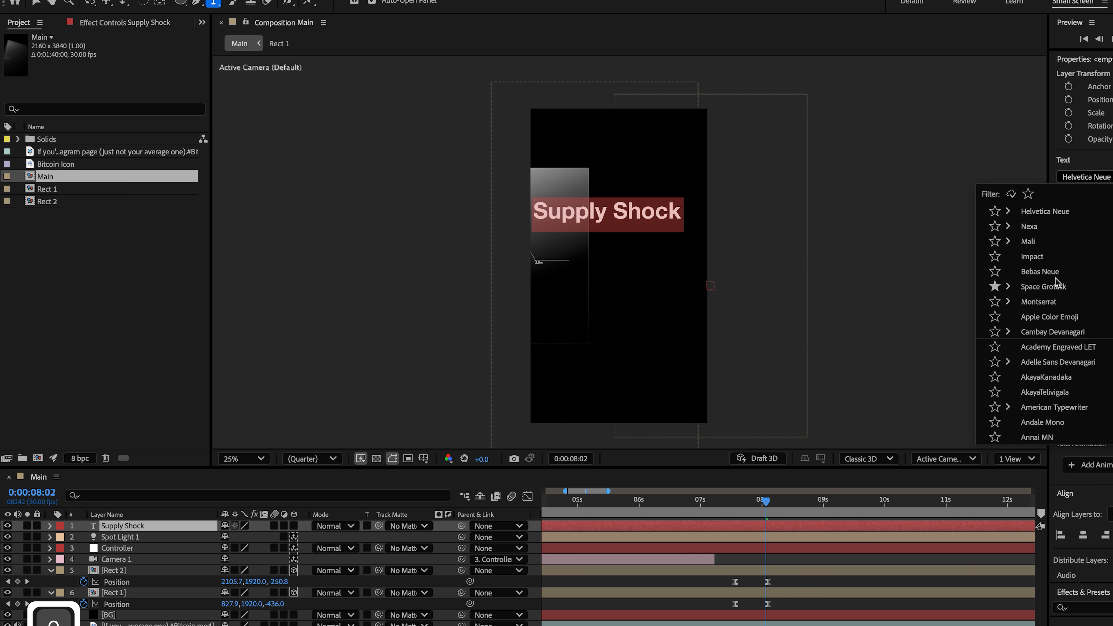
left_click(1031, 259)
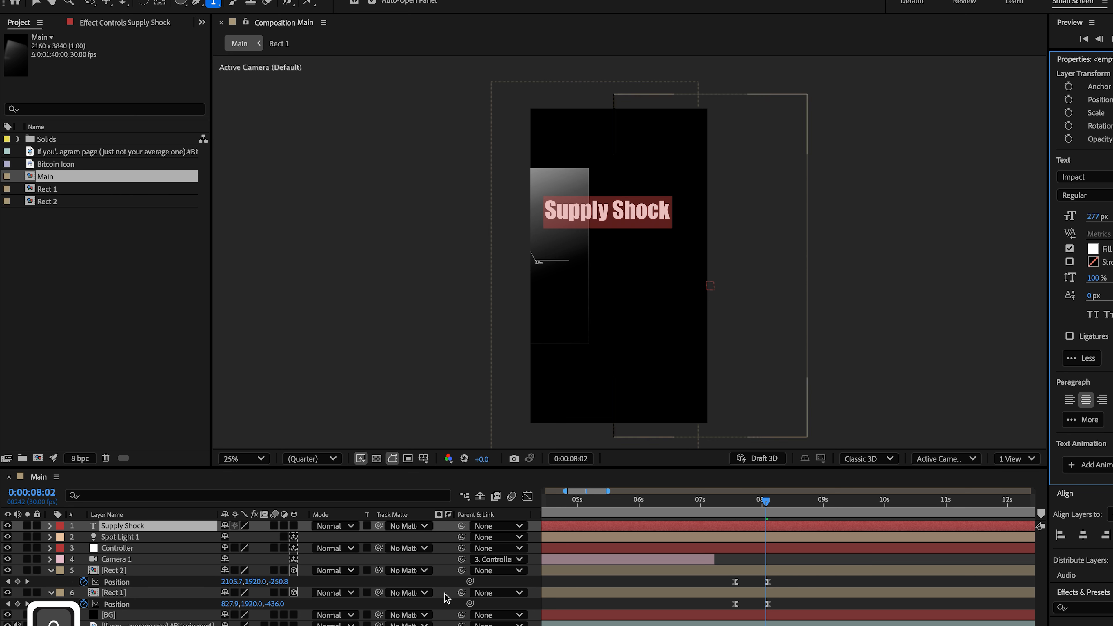
Stretch the Supply Shock text vertically, then reduce it to 230 px and place it just right of the Rect 1 card.
key("Escape")
left_click_drag(609, 222, 612, 226)
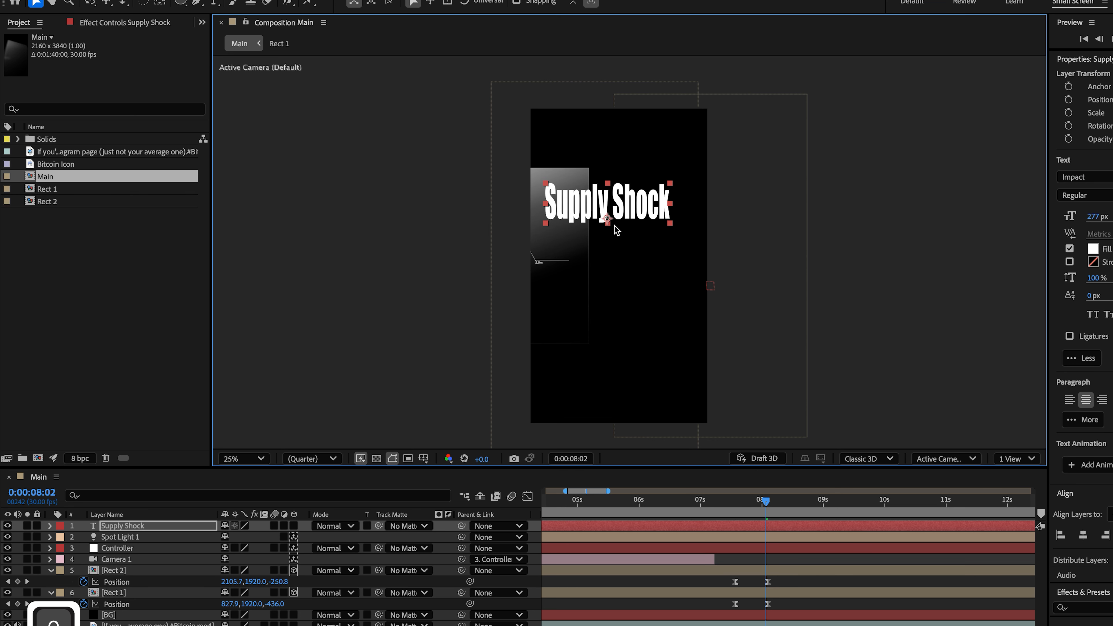
left_click(1099, 216)
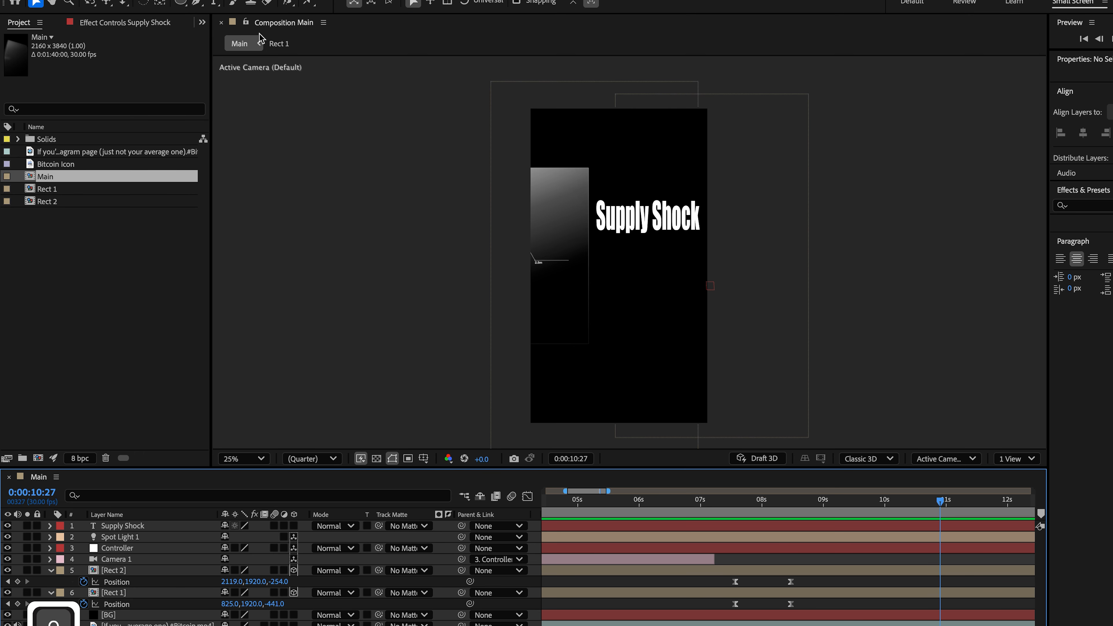
Add a second text layer reading "in real time" below Supply Shock and set all its text in the Marion font.
left_click(220, 3)
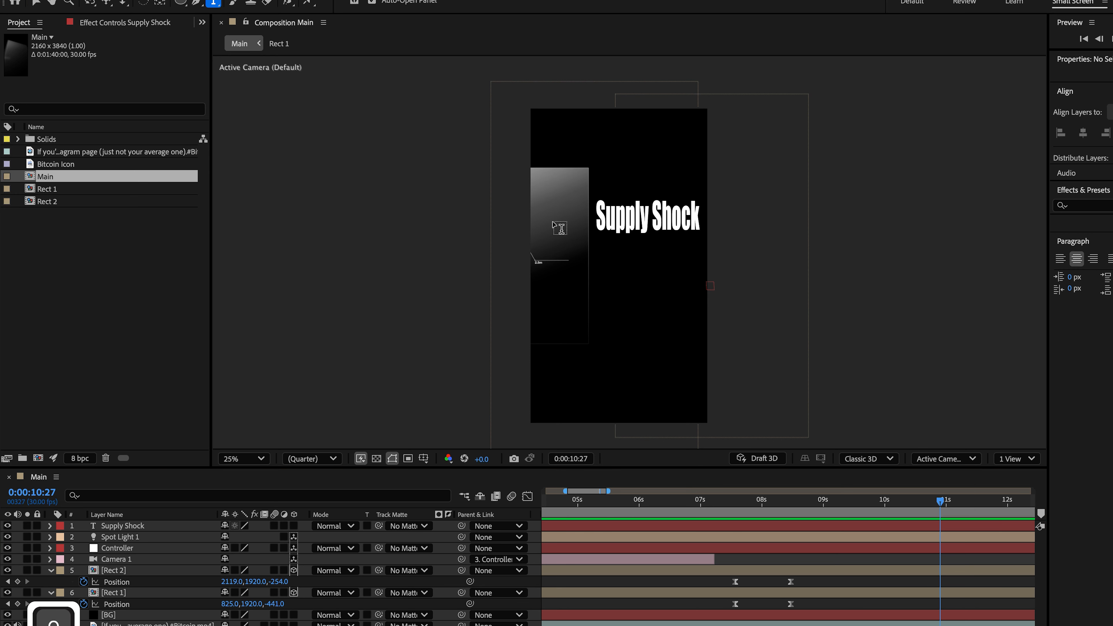
left_click(600, 247)
type("in real time")
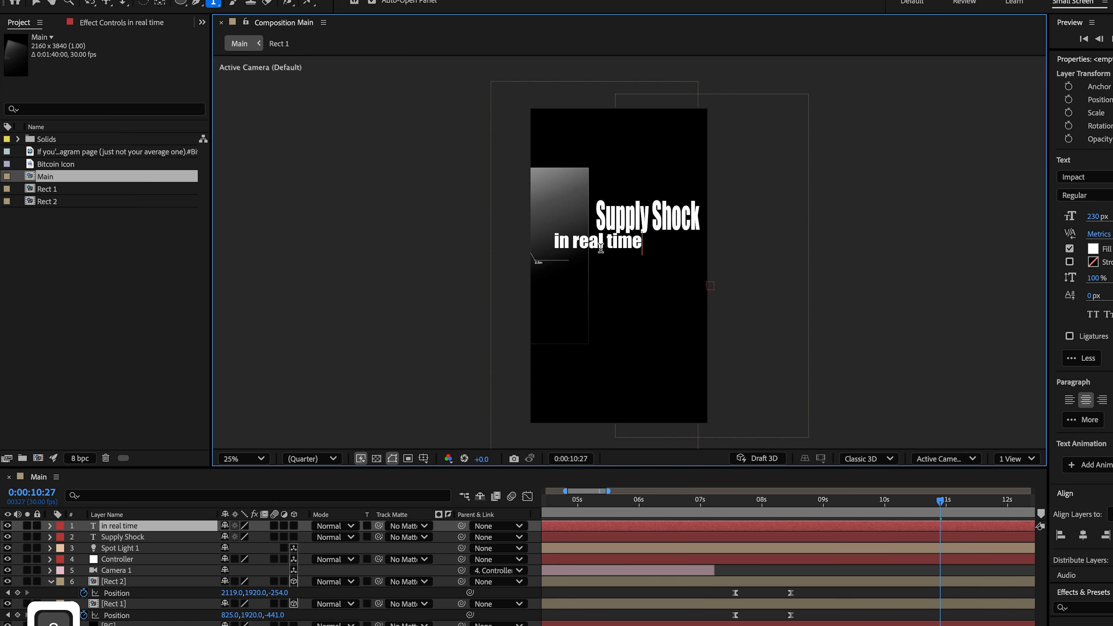
key("super+a")
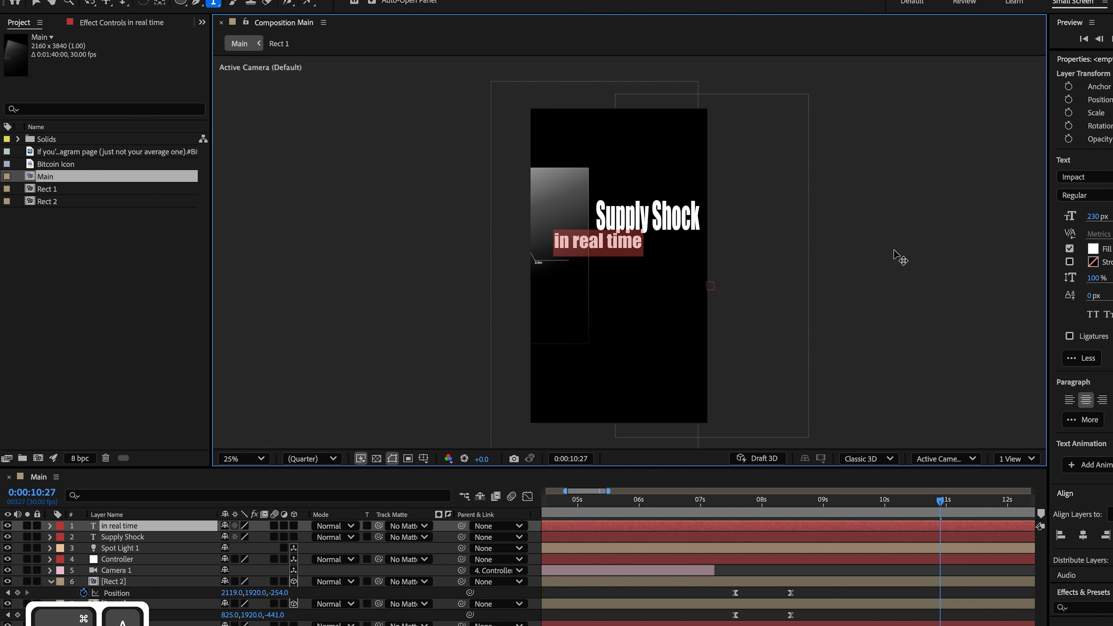
left_click(1074, 176)
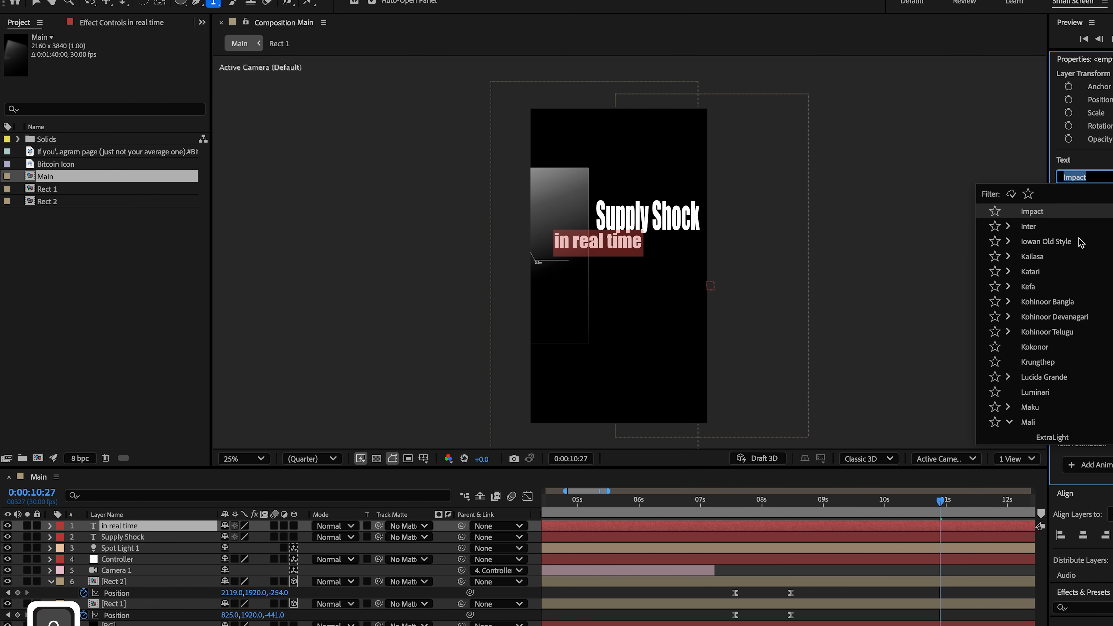
left_click(1036, 364)
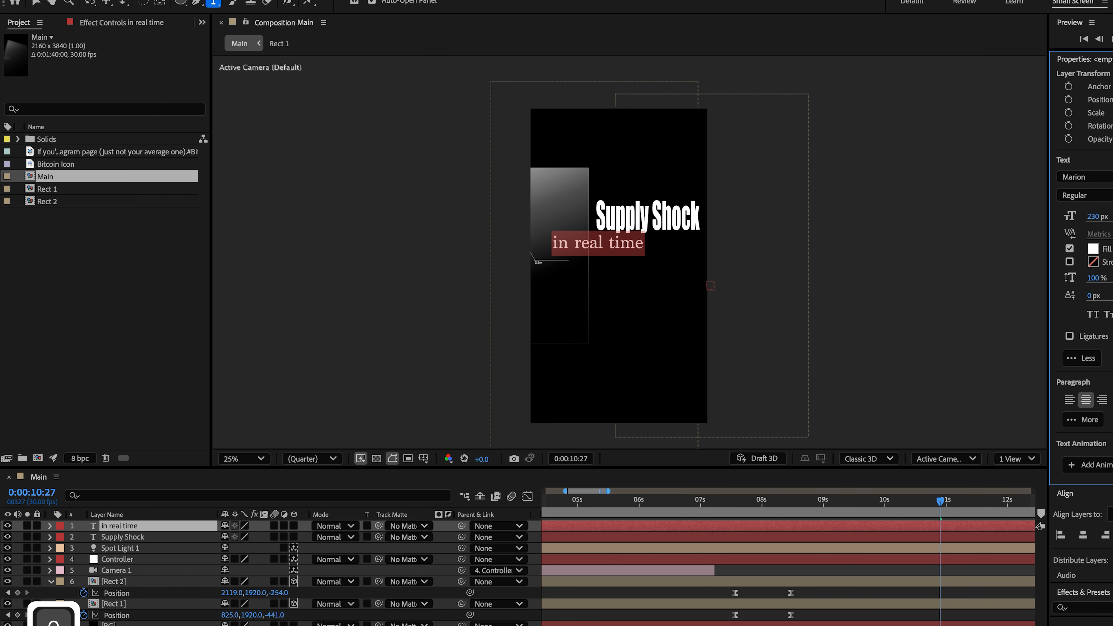
Enlarge the "in real time" text to 255 px and position both title lines so it sits centred directly beneath Supply Shock.
key("v")
left_click_drag(615, 249, 660, 247)
key("period")
left_click_drag(1097, 219, 1112, 219)
left_click_drag(697, 236, 697, 239)
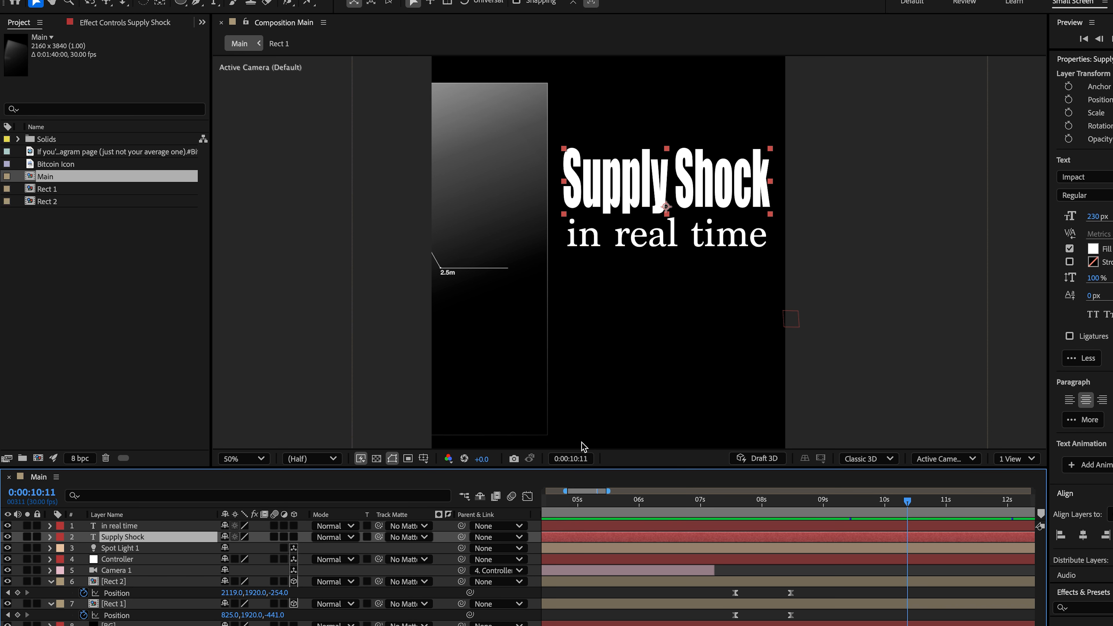
Add a text animator with Position and Opacity properties to the Supply Shock layer.
left_click(50, 537)
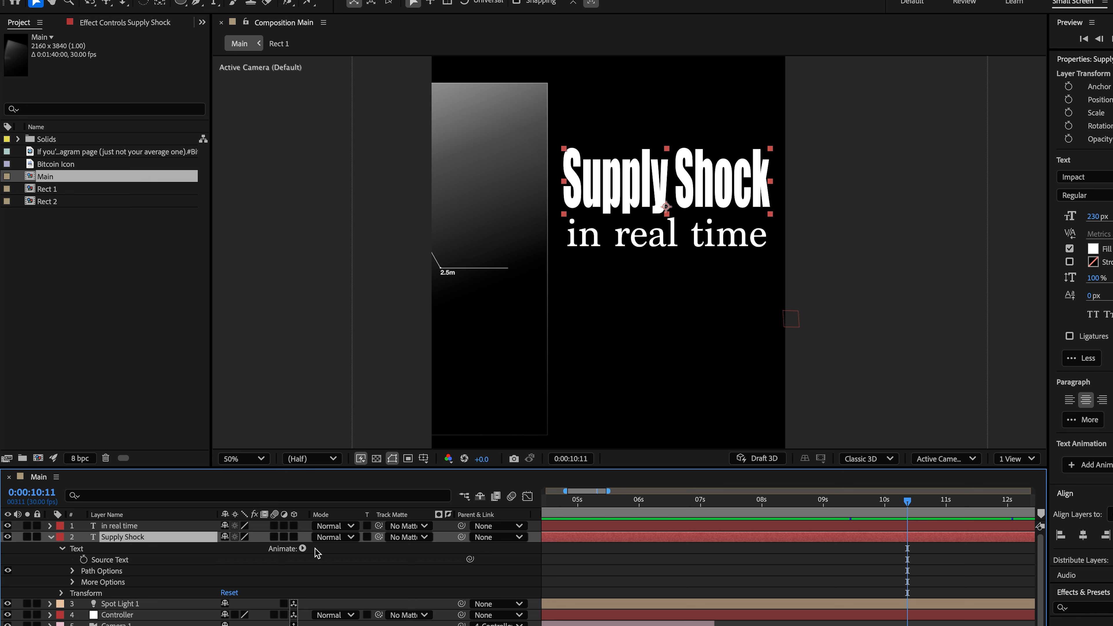
left_click(303, 548)
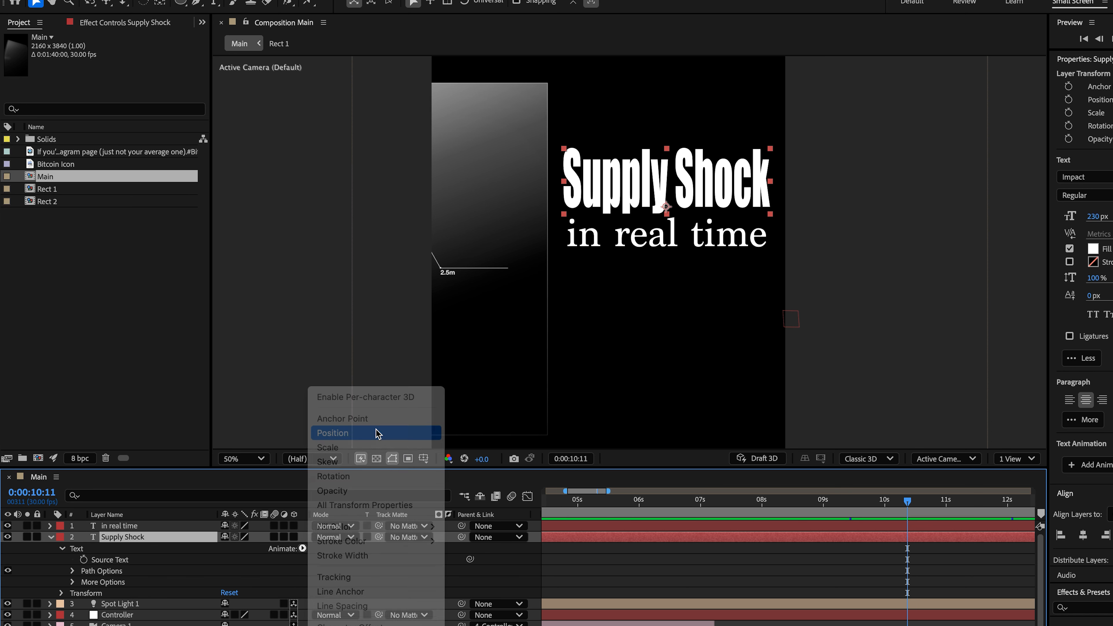
left_click(377, 434)
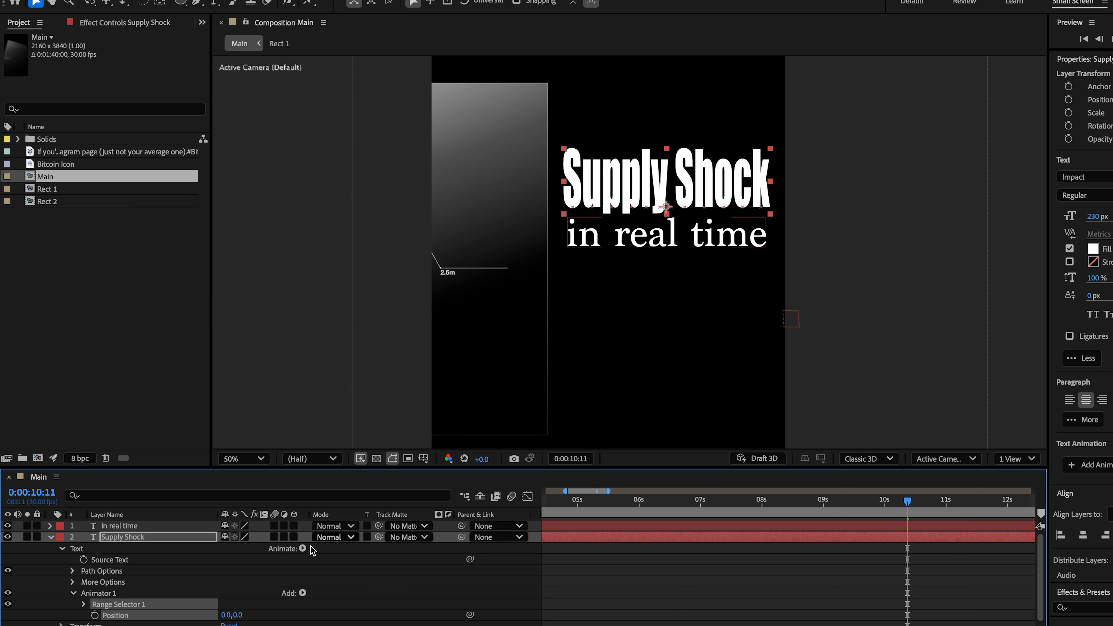
left_click(303, 593)
mouse_move(327, 594)
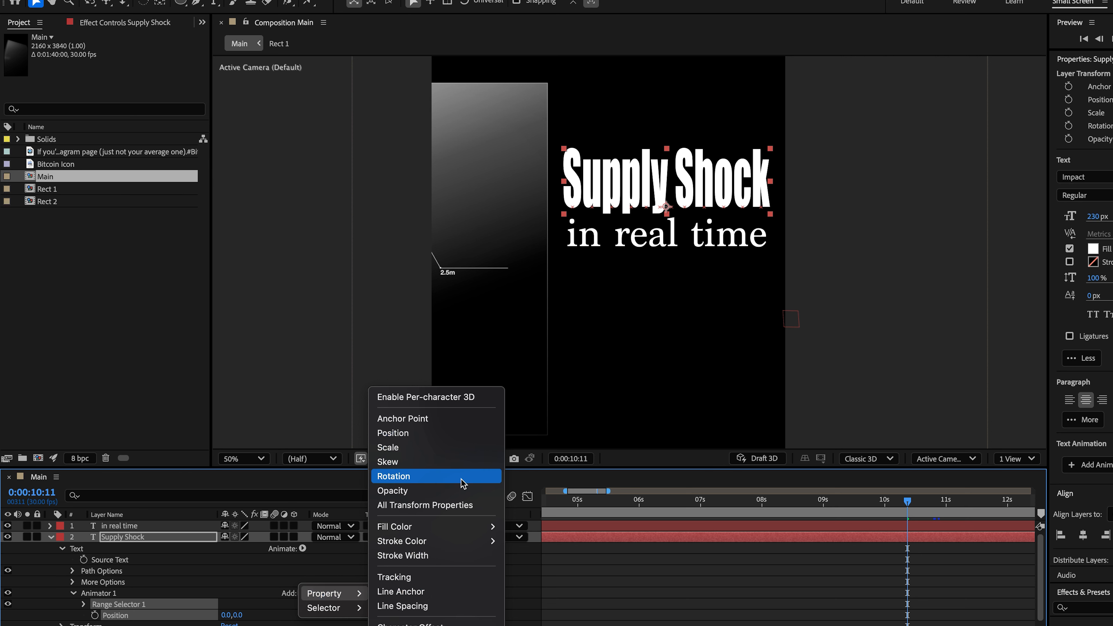
left_click(461, 491)
Set the Supply Shock animator's Position to 0, 250 and its Opacity to 0%.
left_click(858, 510)
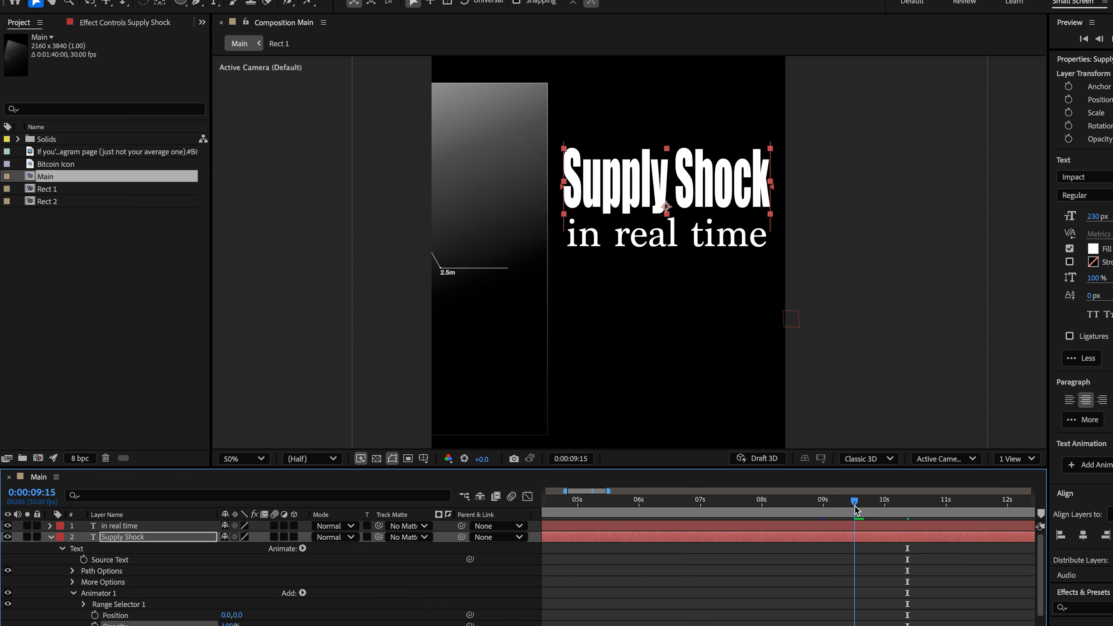
left_click_drag(857, 510, 869, 506)
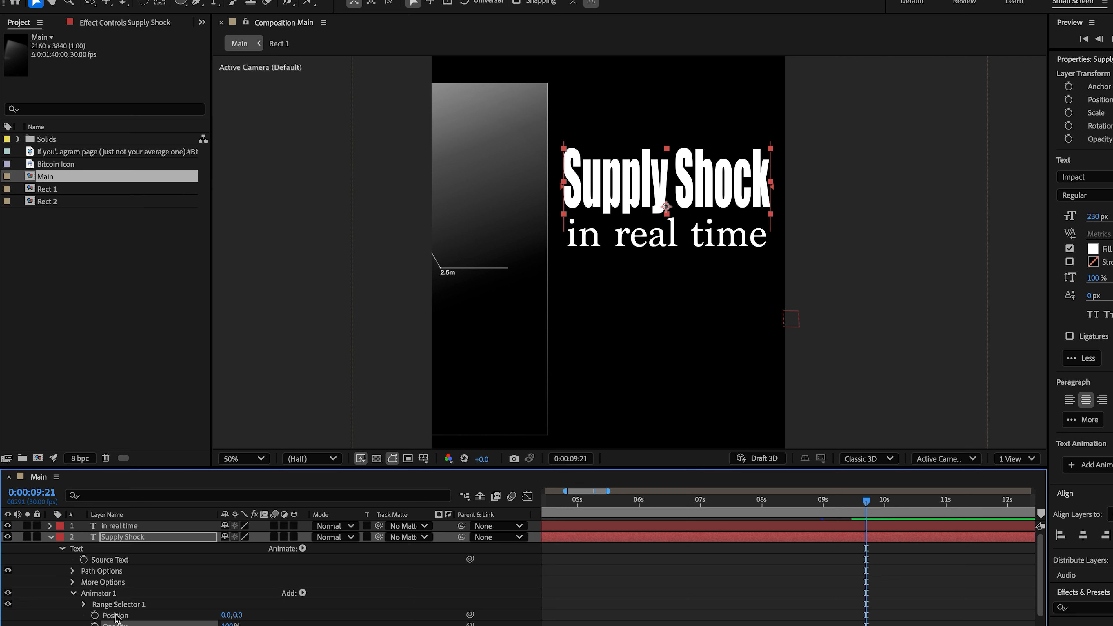
left_click(240, 615)
left_click(292, 620)
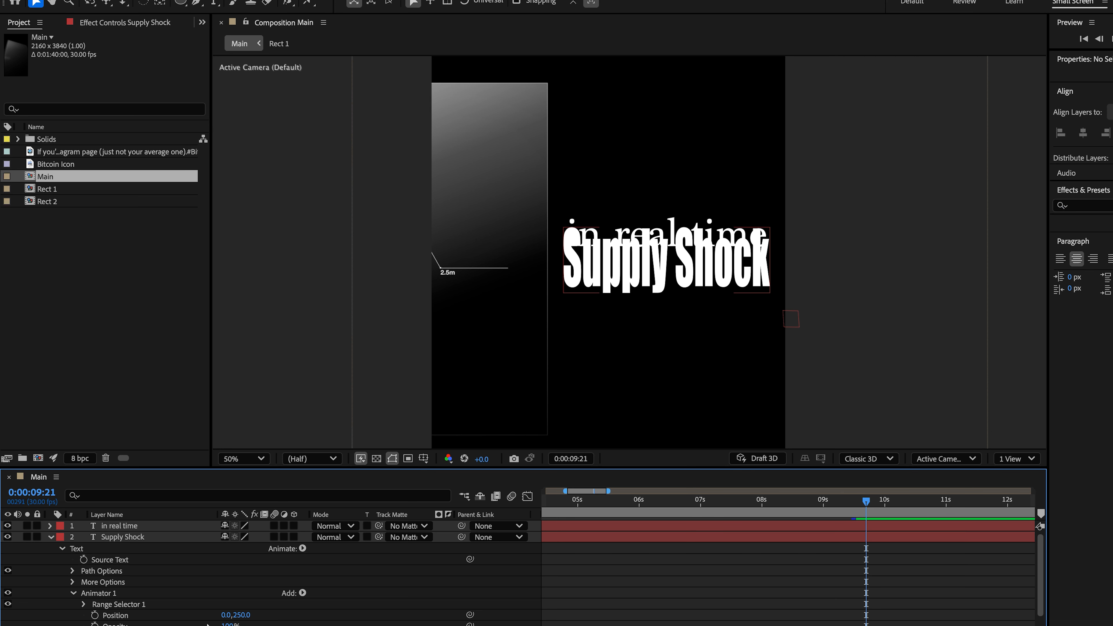
left_click_drag(229, 624, 57, 624)
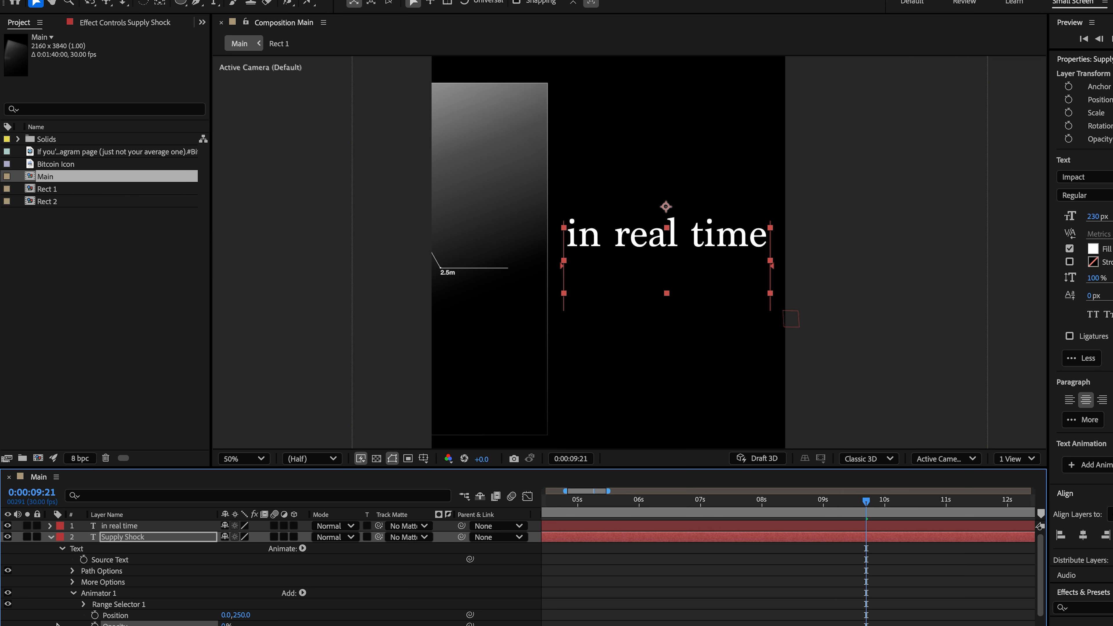
Keyframe the Supply Shock Range Selector's Offset from -100% at 0:00:09:16 to 100% at about 0:00:10:09.
left_click(83, 604)
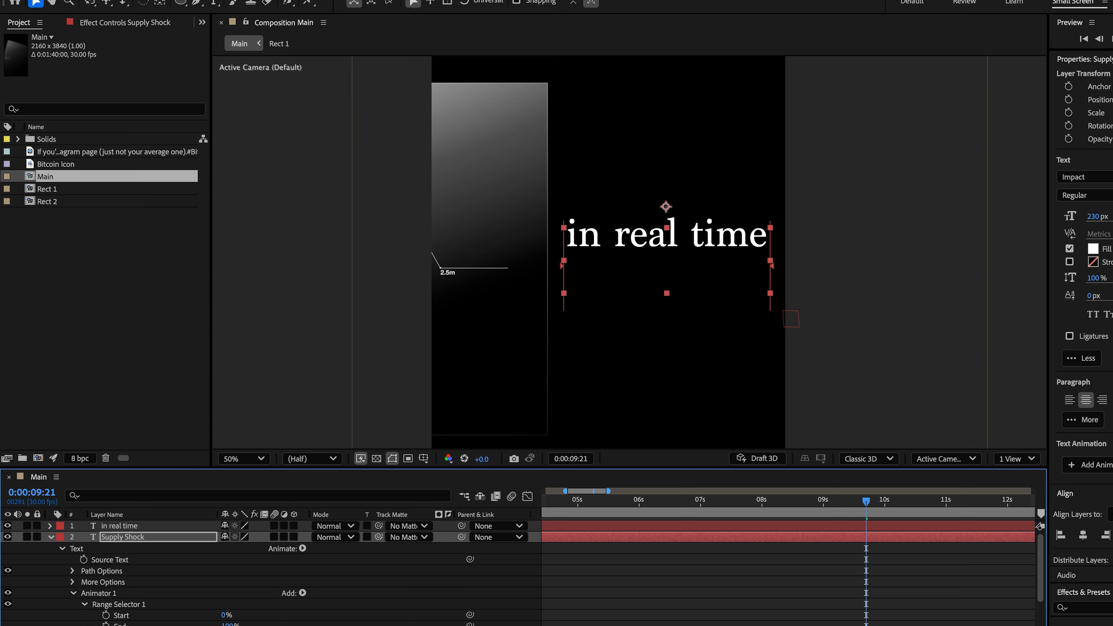
key("Page_Up")
key("Page_Up")
key("Page_Up")
key("Page_Up")
key("Page_Up")
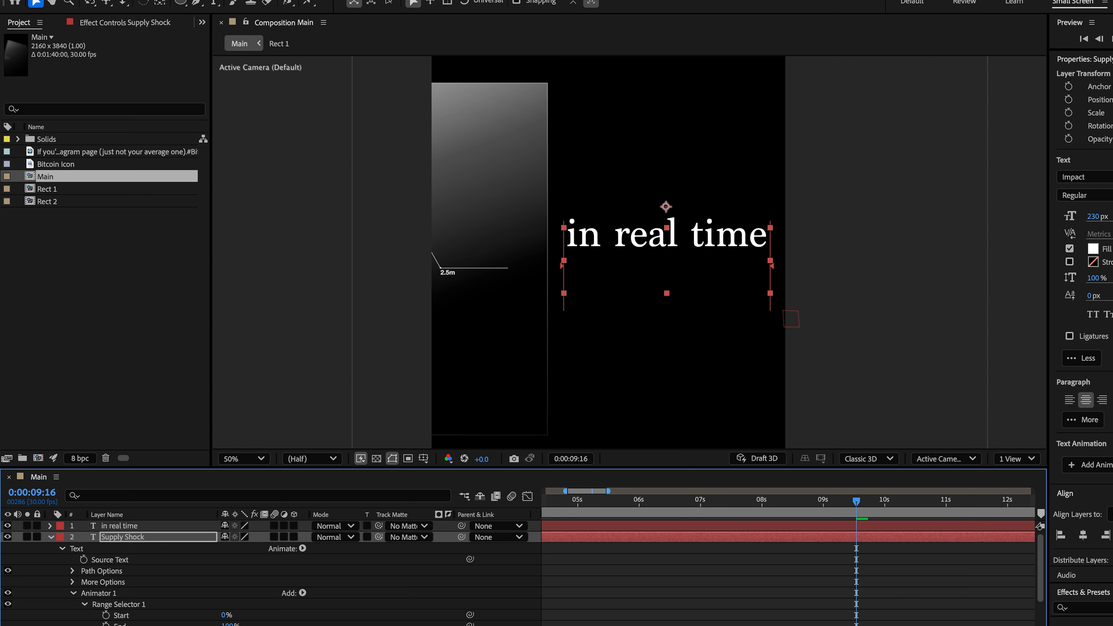
left_click(838, 512)
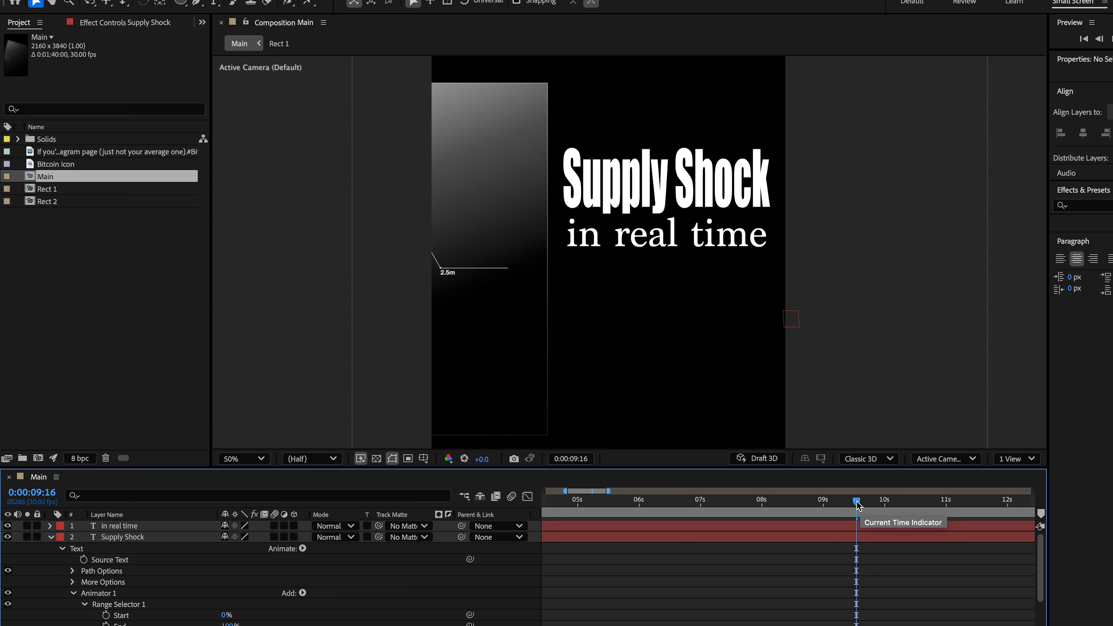
left_click_drag(857, 501, 904, 501)
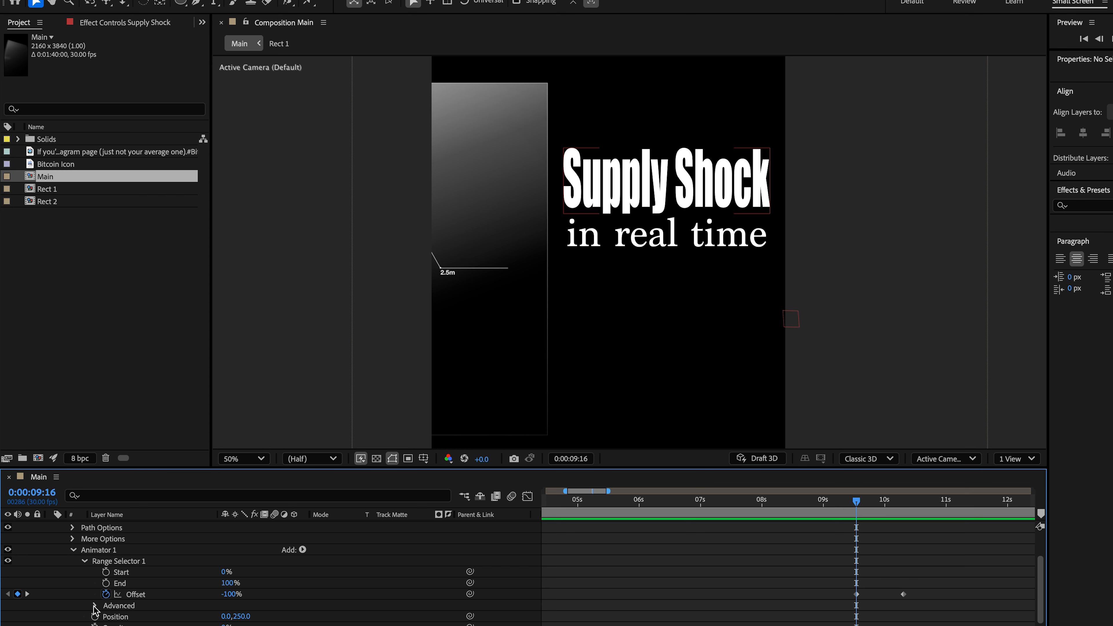
In the Supply Shock selector's advanced settings, base it on Words, use the Ramp Up shape and set Ease High to -50%.
left_click(94, 606)
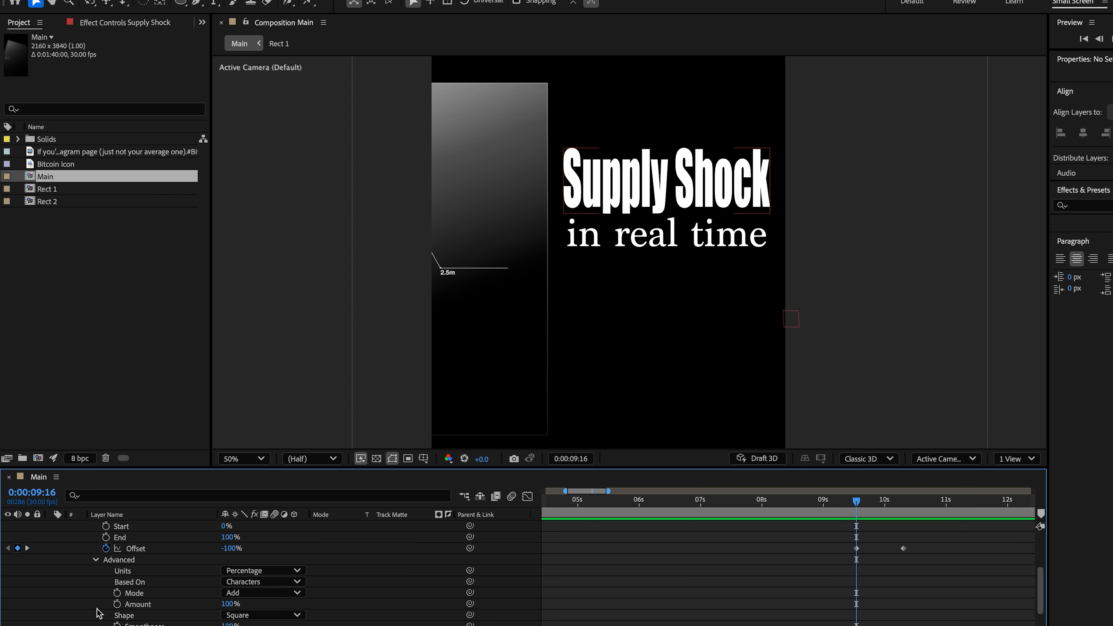
left_click(290, 584)
left_click(279, 621)
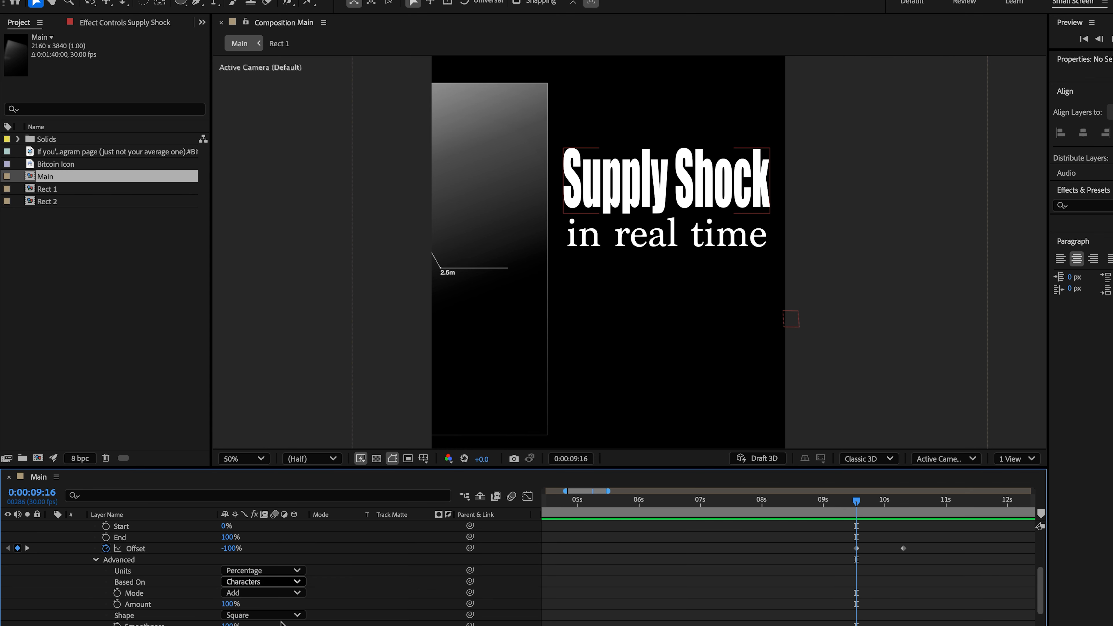
left_click(275, 616)
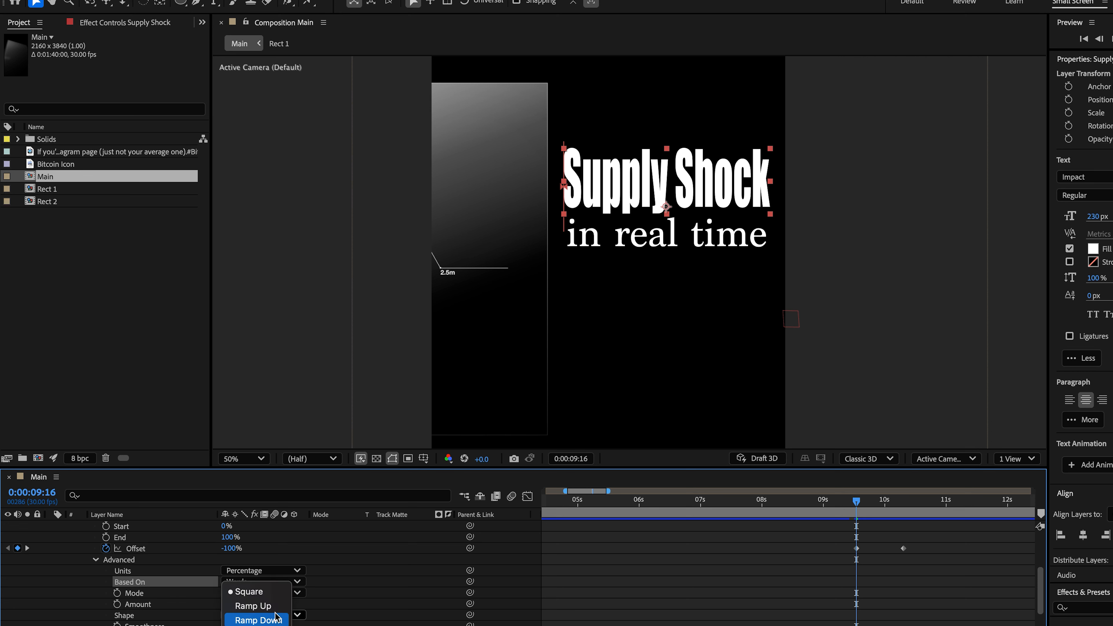
left_click(275, 606)
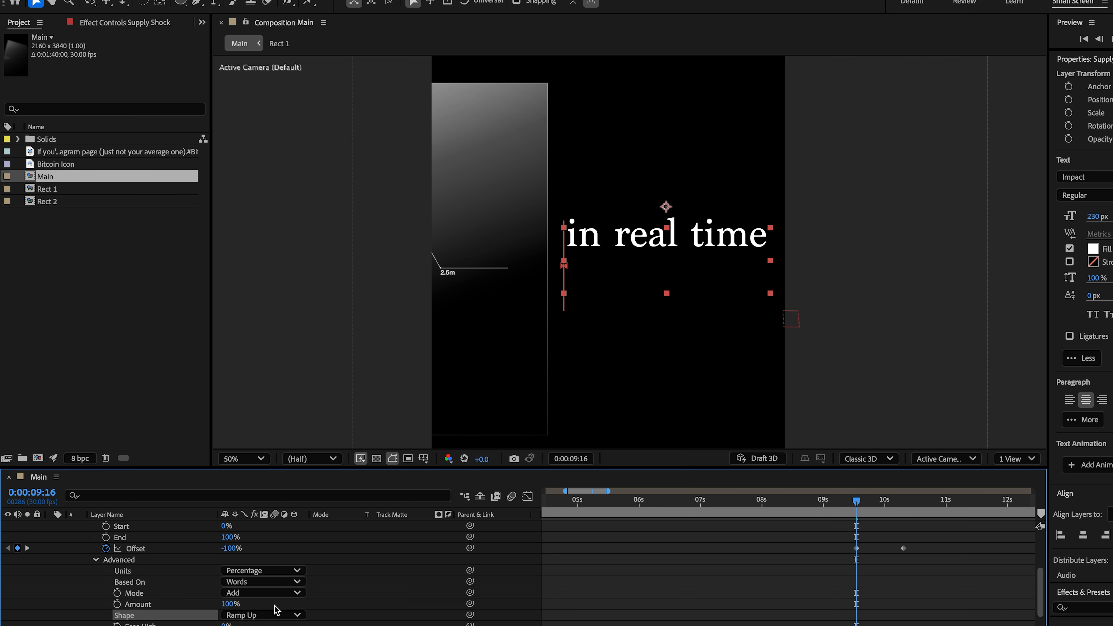
left_click(227, 624)
key("Return")
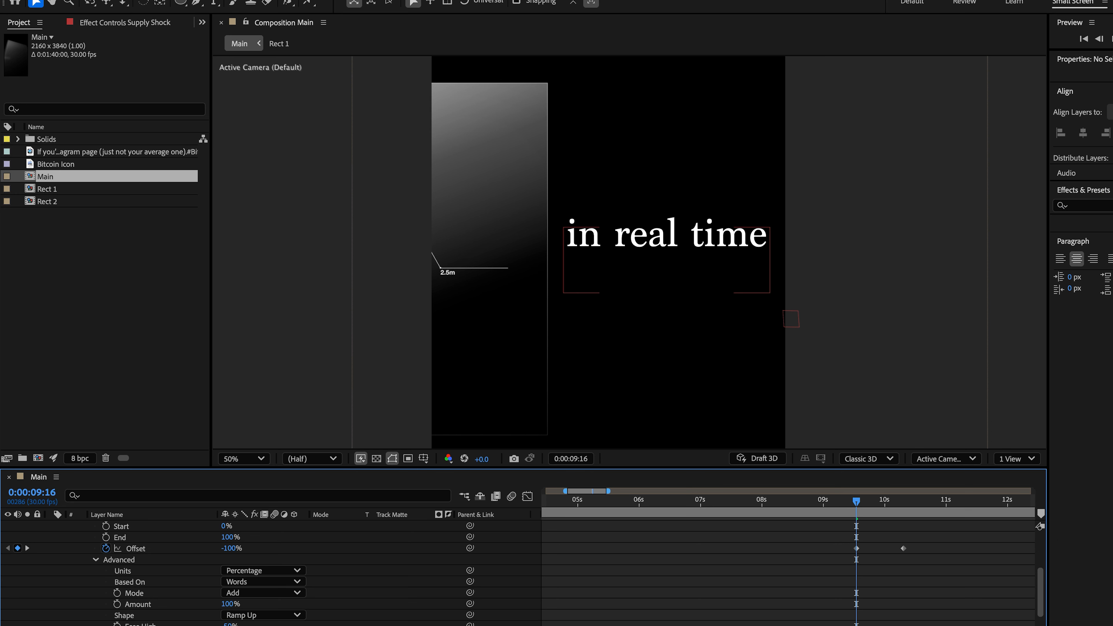
left_click(229, 625)
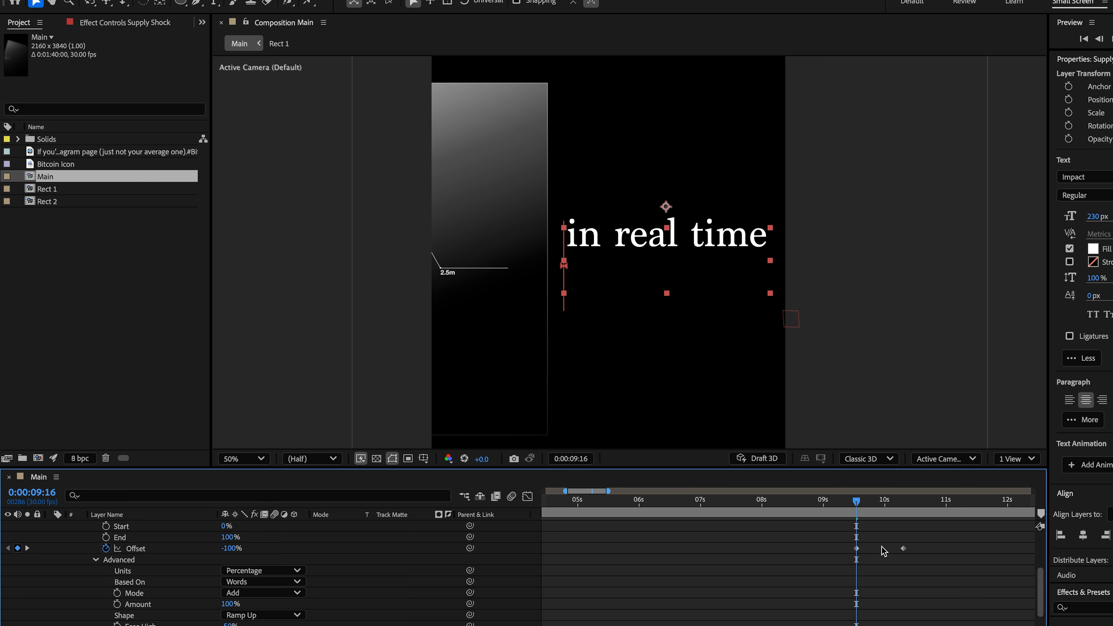
Preview the Supply Shock word reveal from 0:00:09:09, select its end Offset keyframe and replay the animation.
mouse_move(858, 505)
left_mouse_down()
mouse_move(828, 504)
mouse_move(932, 505)
mouse_move(842, 510)
left_mouse_up()
key("space")
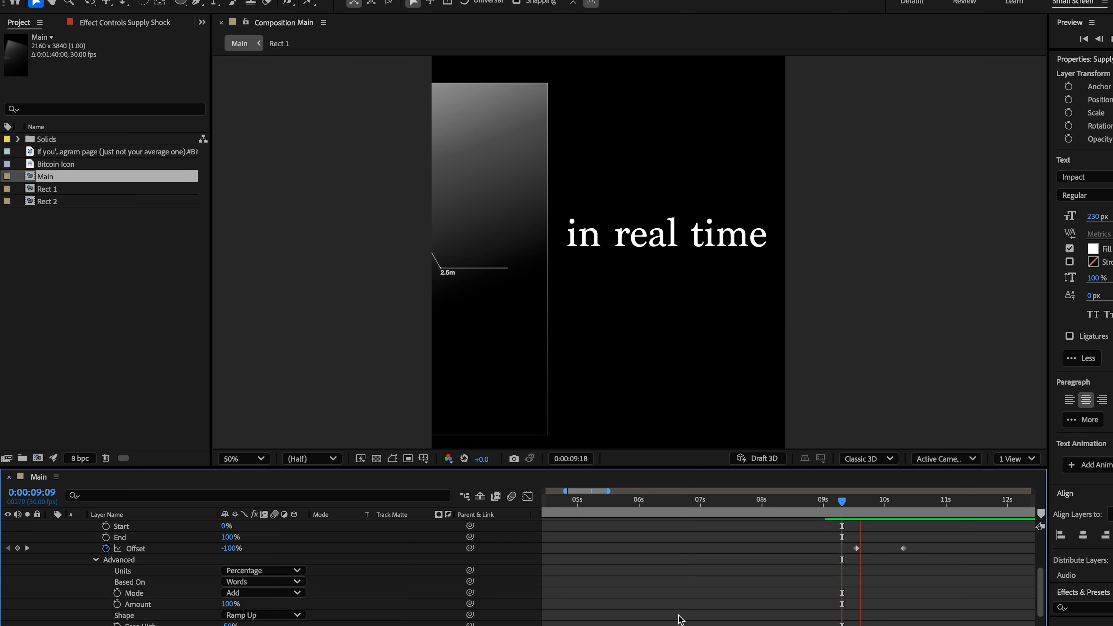
key("space")
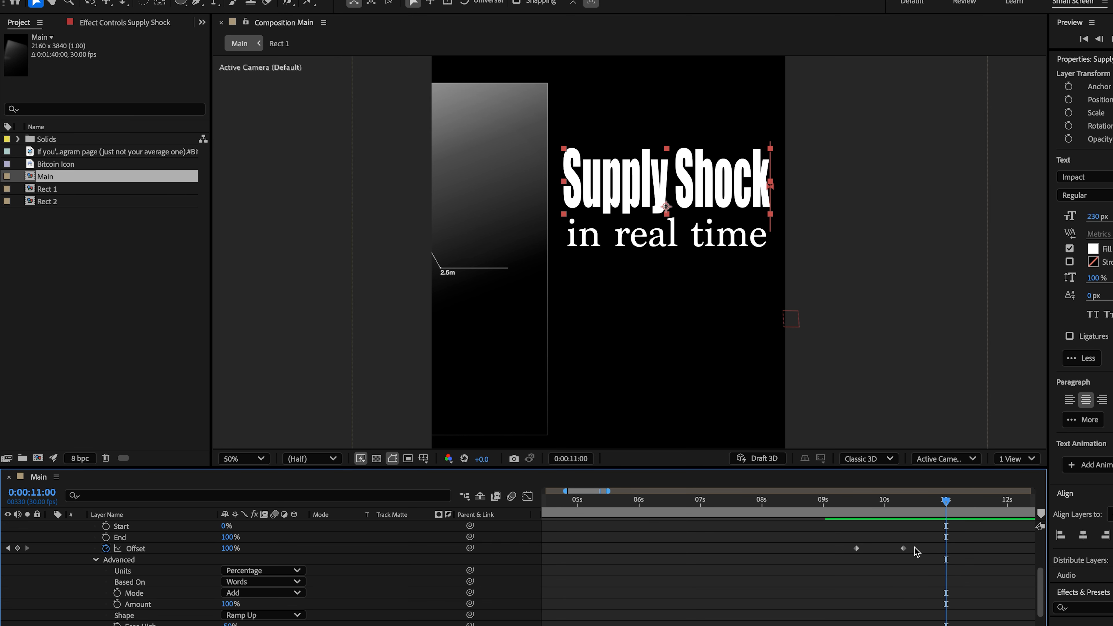
left_click(903, 549)
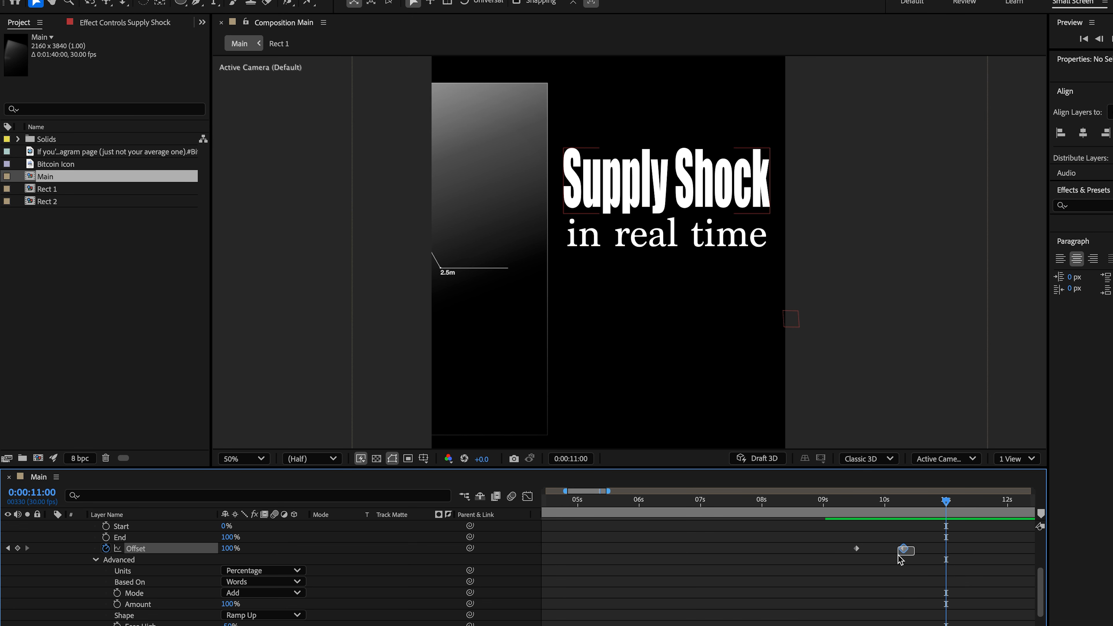
left_click(844, 506)
key("space")
key("space")
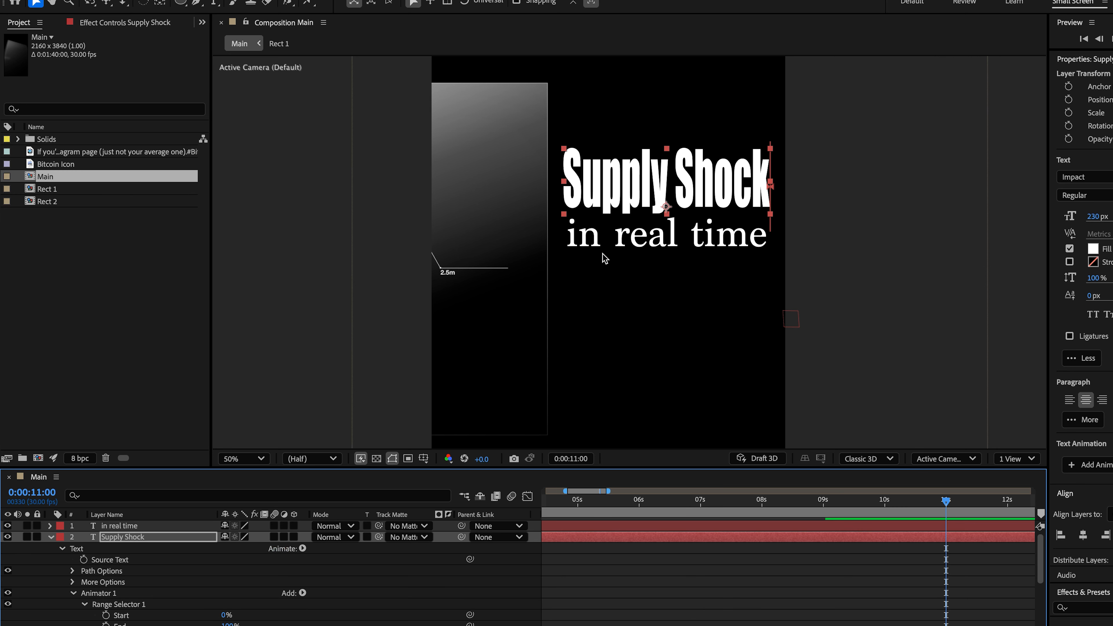
Add a text animator to the "in real time" layer with Position 0, 250 and Opacity 0%.
left_click(51, 526)
left_click(302, 538)
left_click(333, 433)
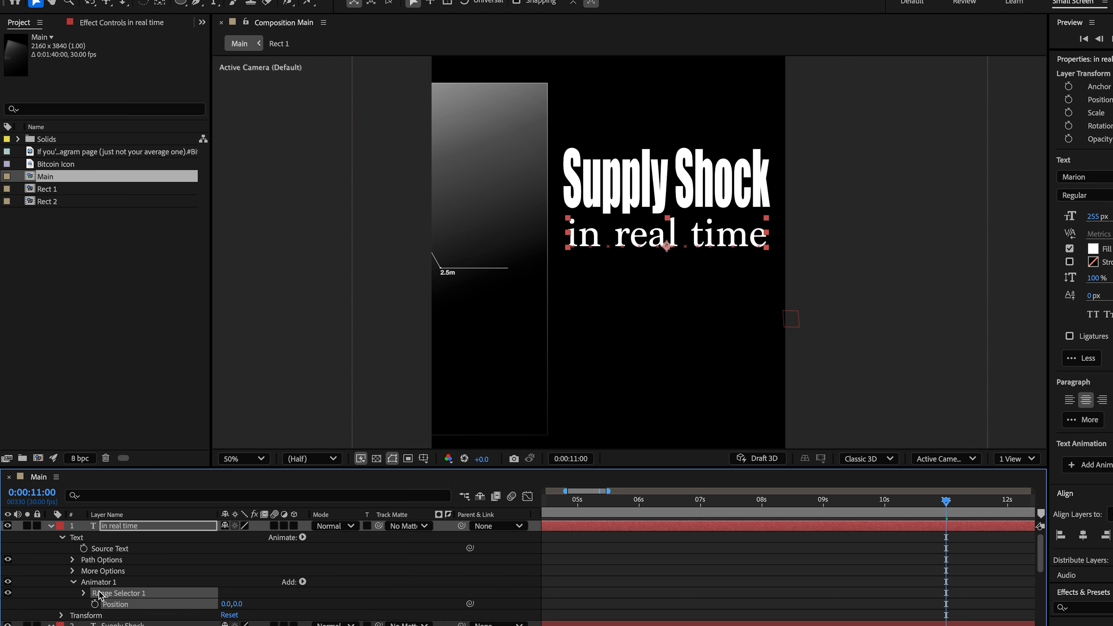
left_click(241, 604)
type("250")
left_click(303, 582)
left_click(393, 493)
left_click_drag(226, 615, 180, 617)
Keyframe the "in real time" selector's Offset from -100% at 0:00:09:28 to 100% at about 0:00:11:00, and preview both title reveals.
scroll(307, 570, "down", 5)
left_click_drag(947, 502, 882, 509)
left_click(83, 593)
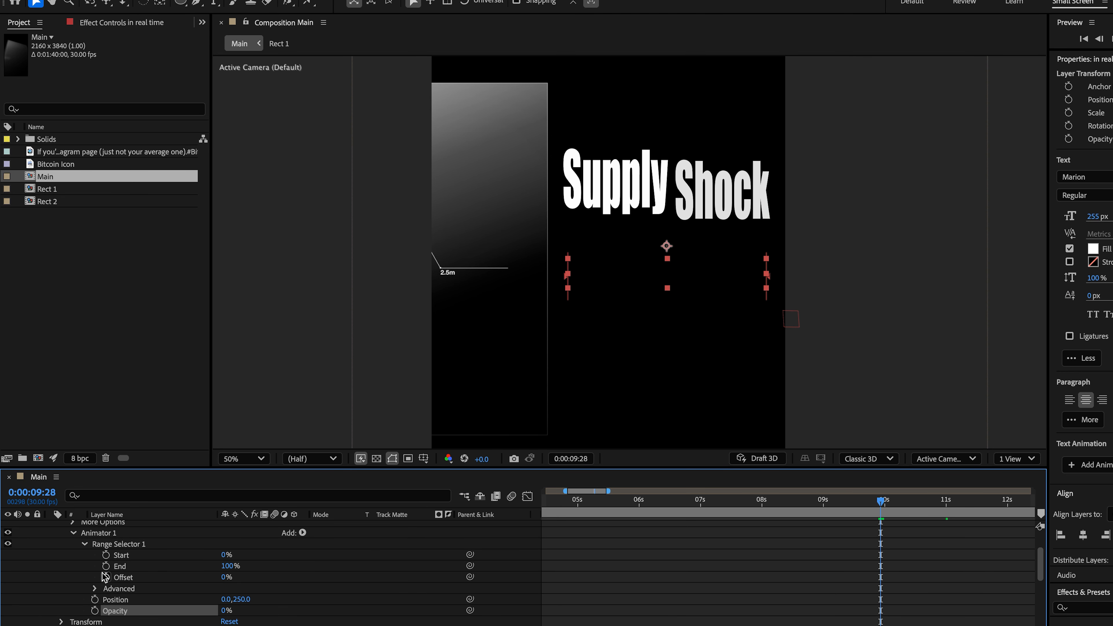
left_click(106, 577)
left_click_drag(226, 577, 184, 577)
left_click_drag(882, 504, 946, 510)
left_click_drag(228, 577, 307, 577)
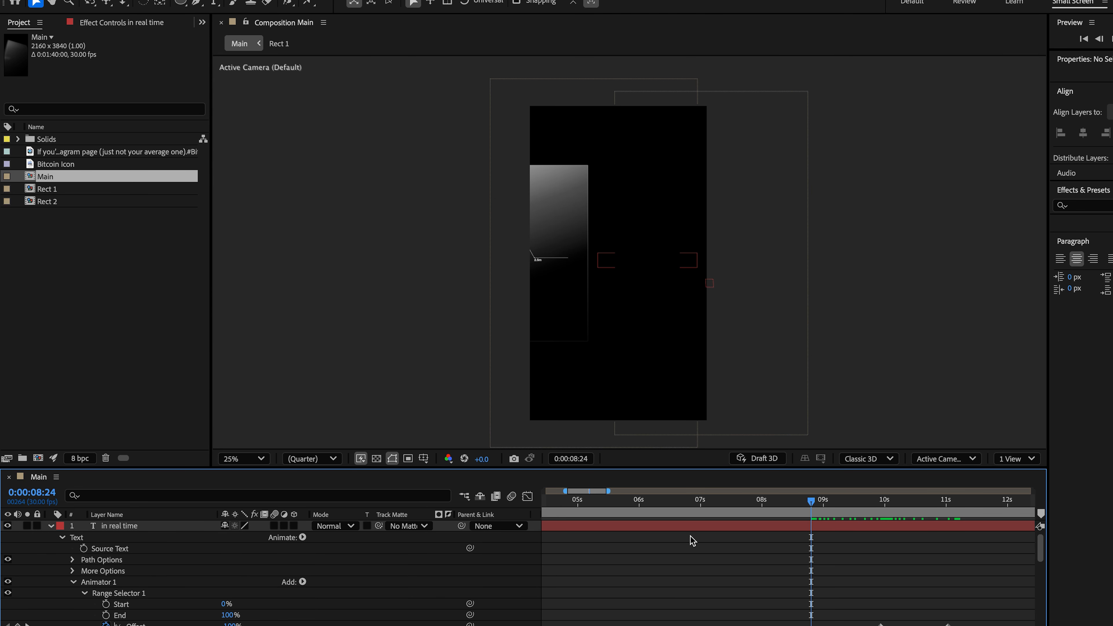
key("space")
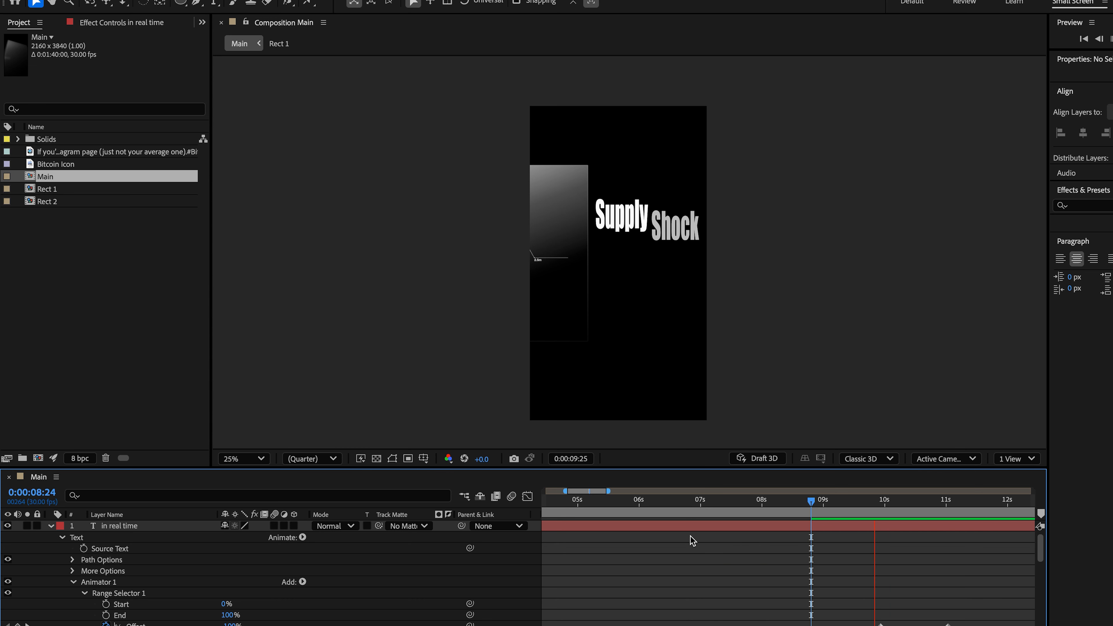
key("space")
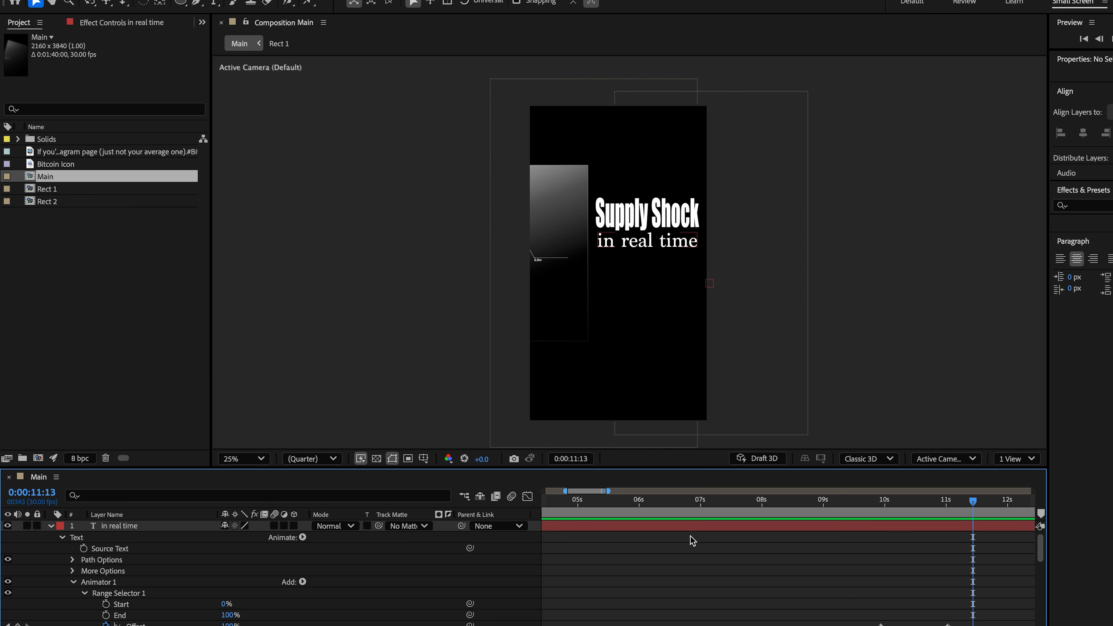
Collapse the expanded properties of all layers in the Main composition and deselect everything.
left_click(146, 526)
key("u")
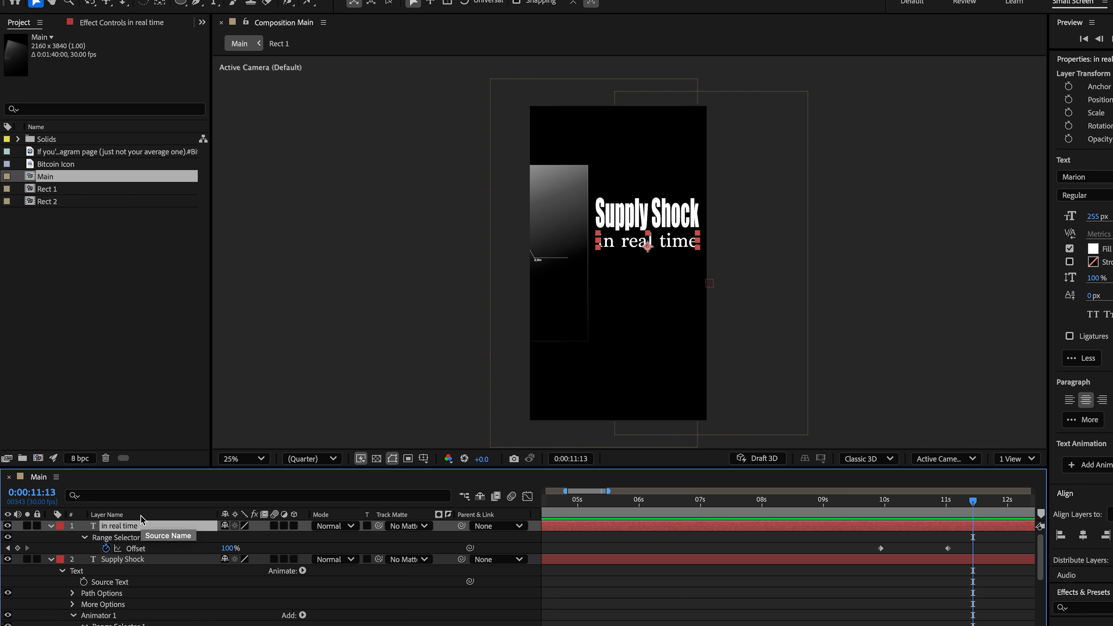
key("super+a")
key("u")
key("super+shift+a")
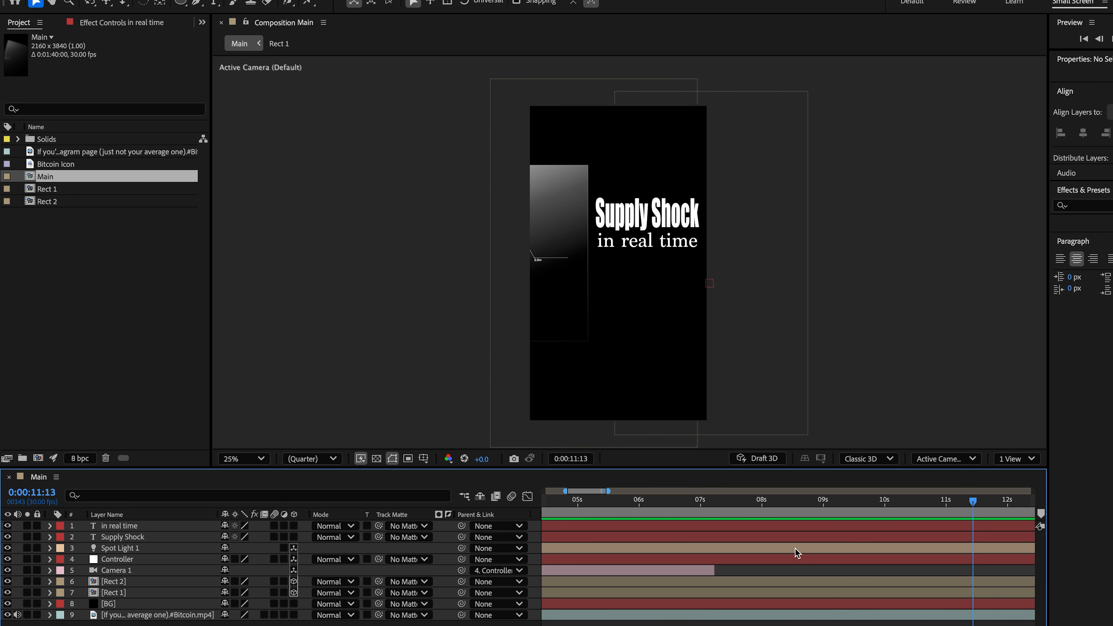
Check the reference video in QuickTime Player, and scale the "in real time" text layer to 65% in After Effects.
key("super+Tab")
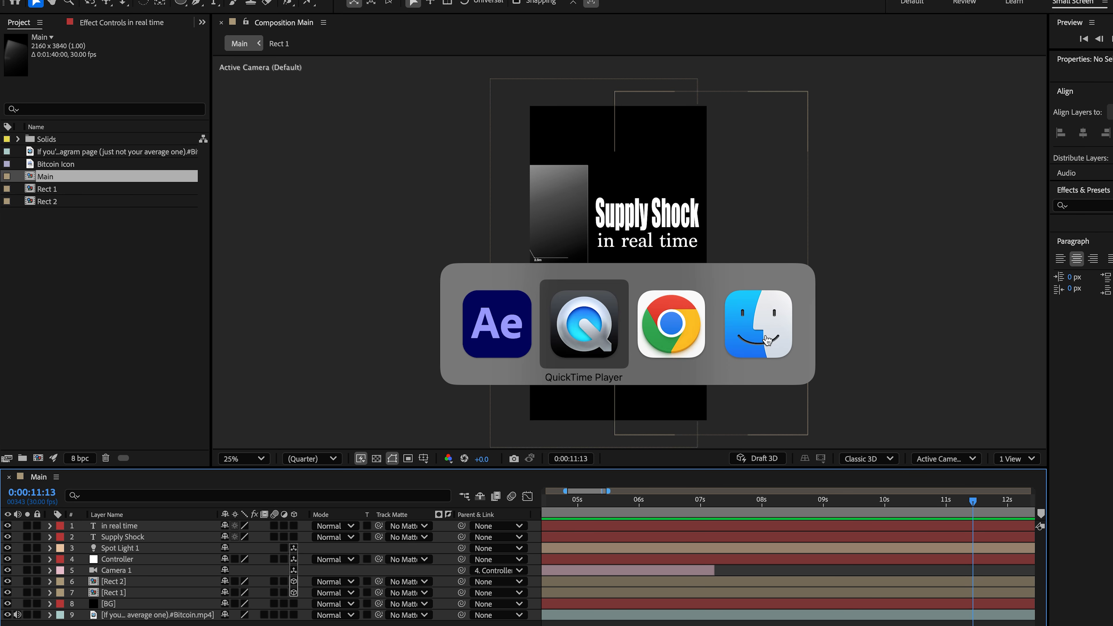
left_click_drag(1023, 556, 1027, 540)
left_click(158, 531)
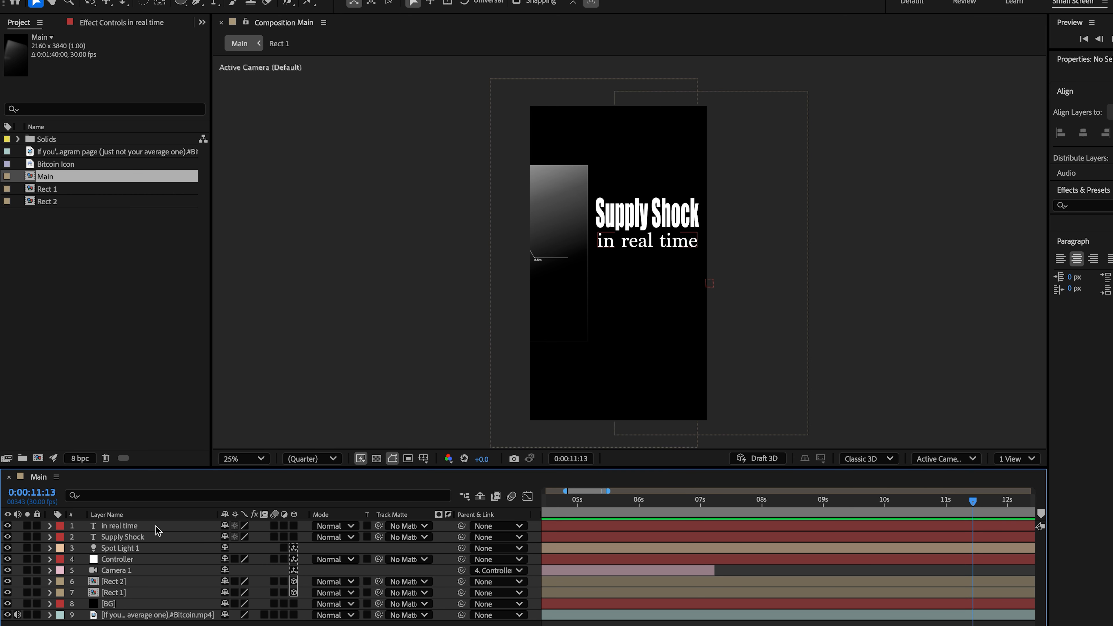
left_click(158, 530)
key("s")
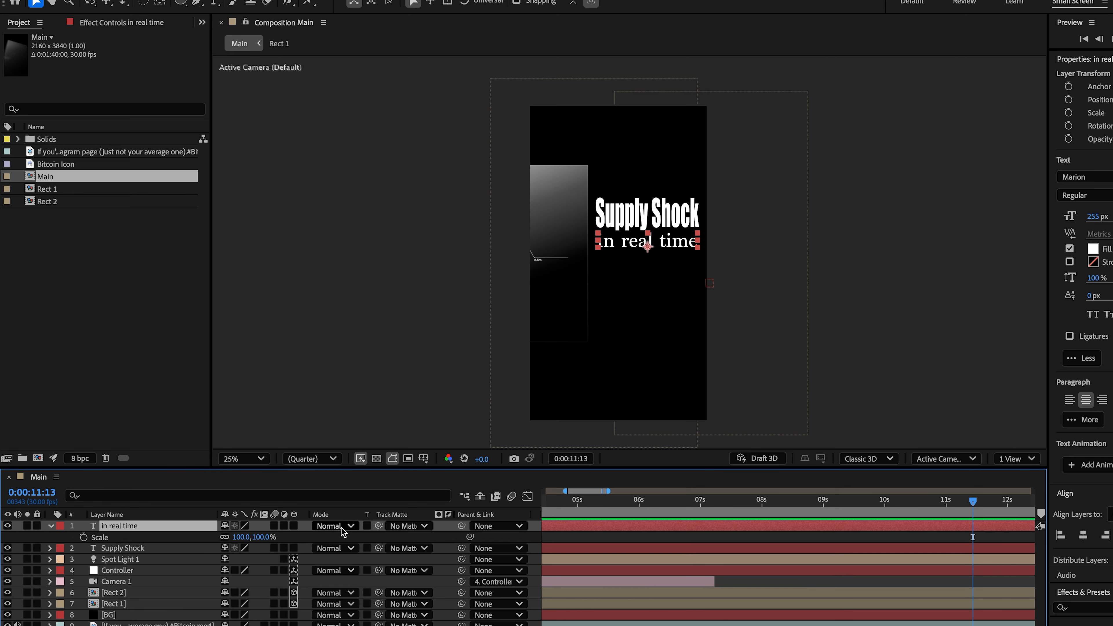
left_click_drag(262, 535, 242, 539)
key(".")
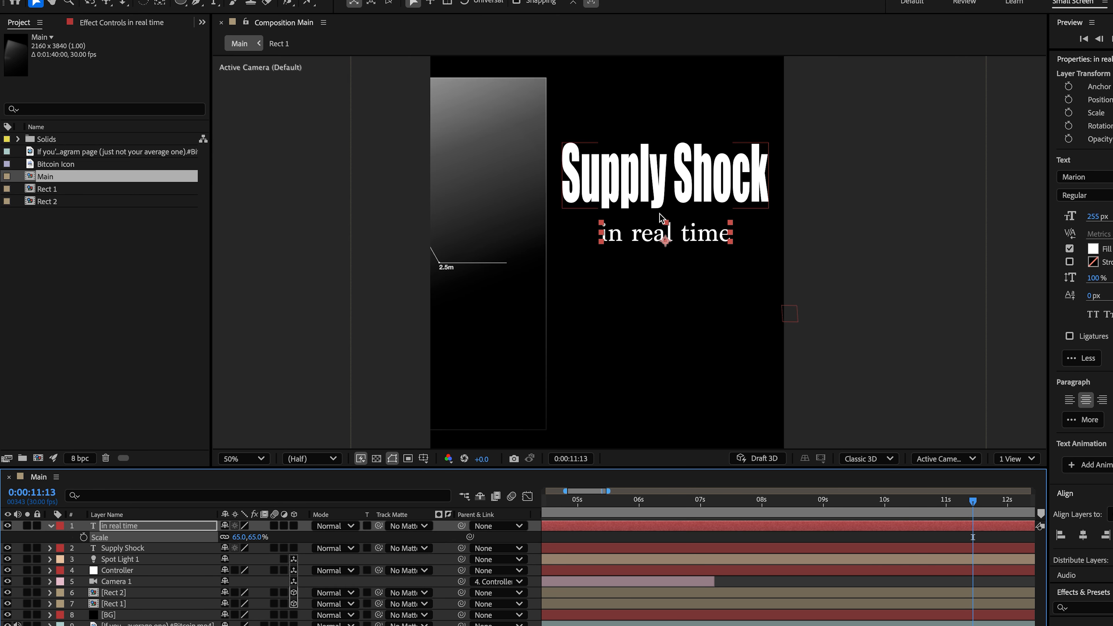
Align the "in real time" text with the left edge of Supply Shock, directly beneath it, and preview the reveal from 0:00:09:07.
left_click_drag(694, 233, 656, 224)
left_click(838, 504)
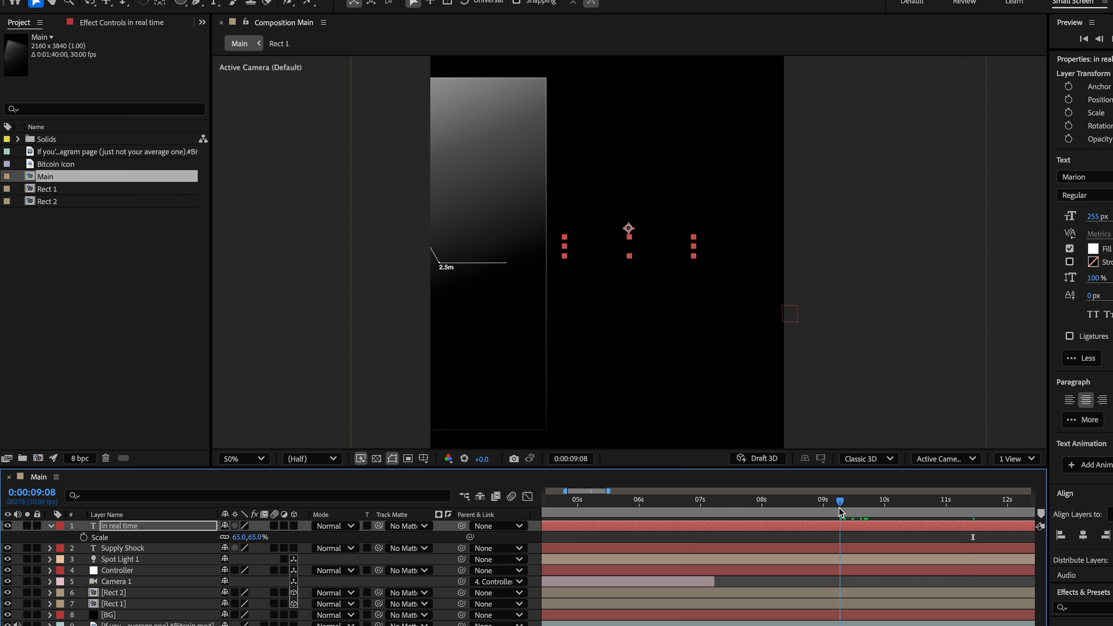
key("space")
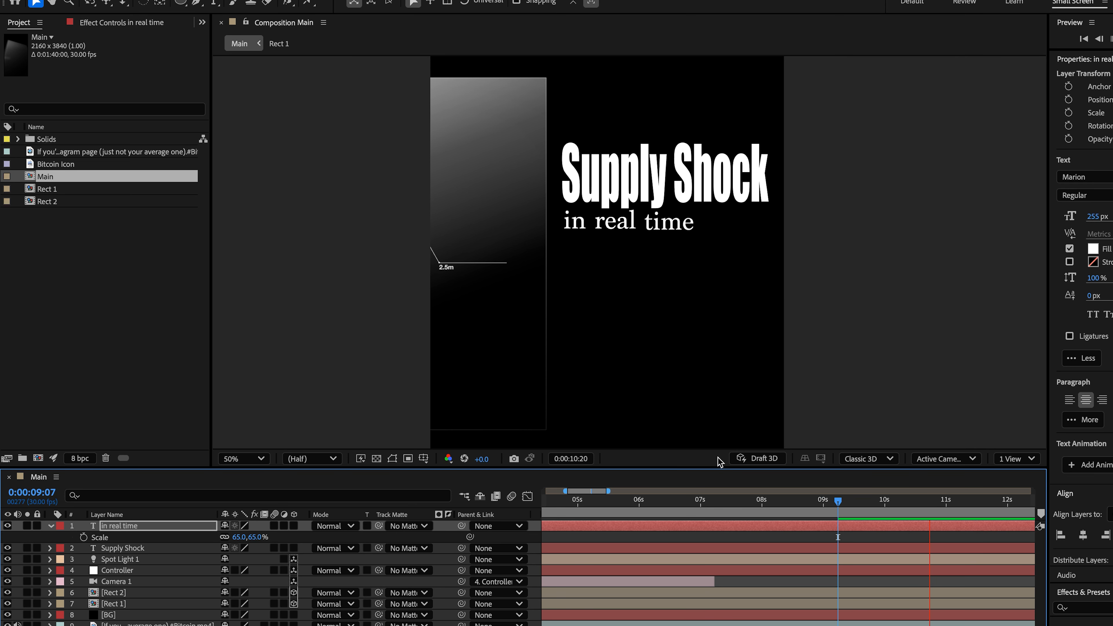
key("space")
Switch to QuickTime Player to examine how the Supply Shock title exits around 00:23 in the reference video, and return to After Effects.
key("super+Tab")
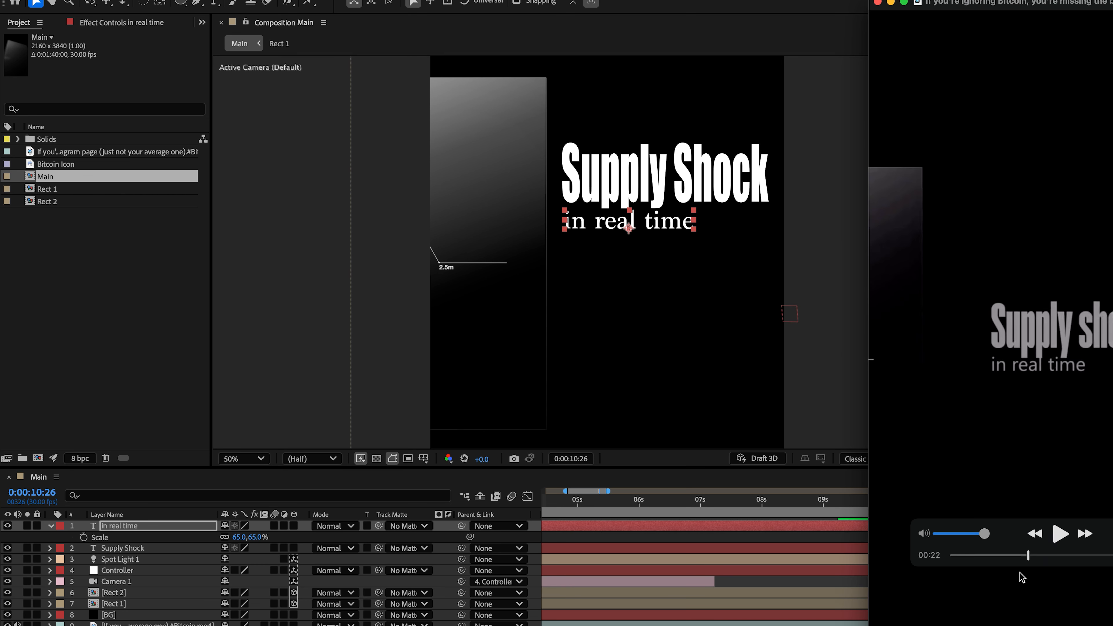
left_click_drag(1027, 556, 1032, 554)
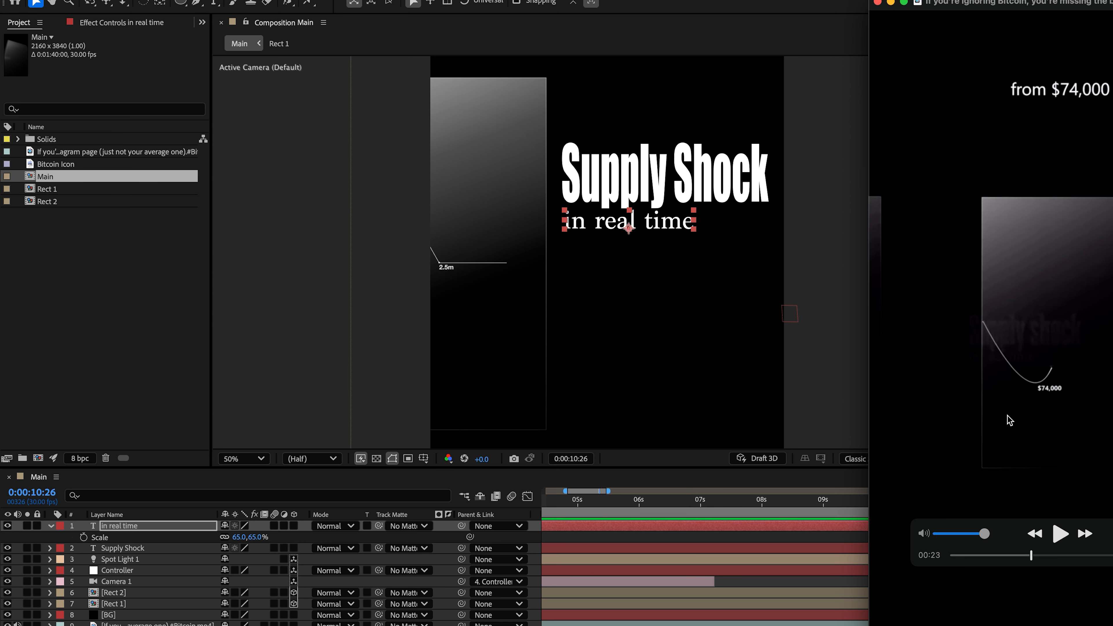
left_click(814, 388)
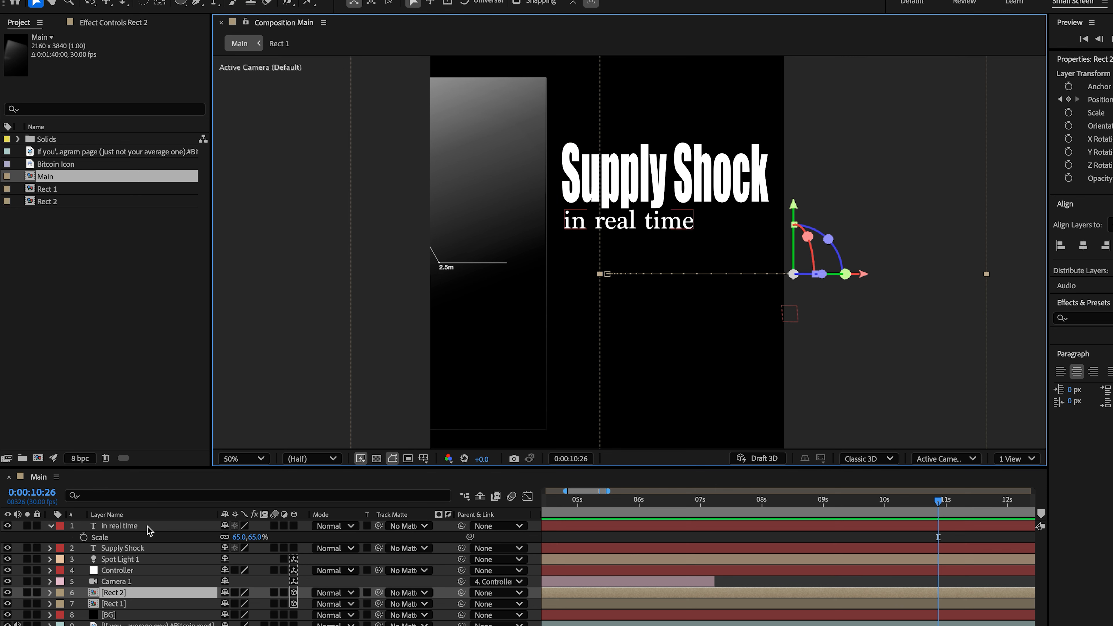
Pre-compose the "in real time" and "Supply Shock" layers into a new composition named Text.
left_click(136, 548, "shift")
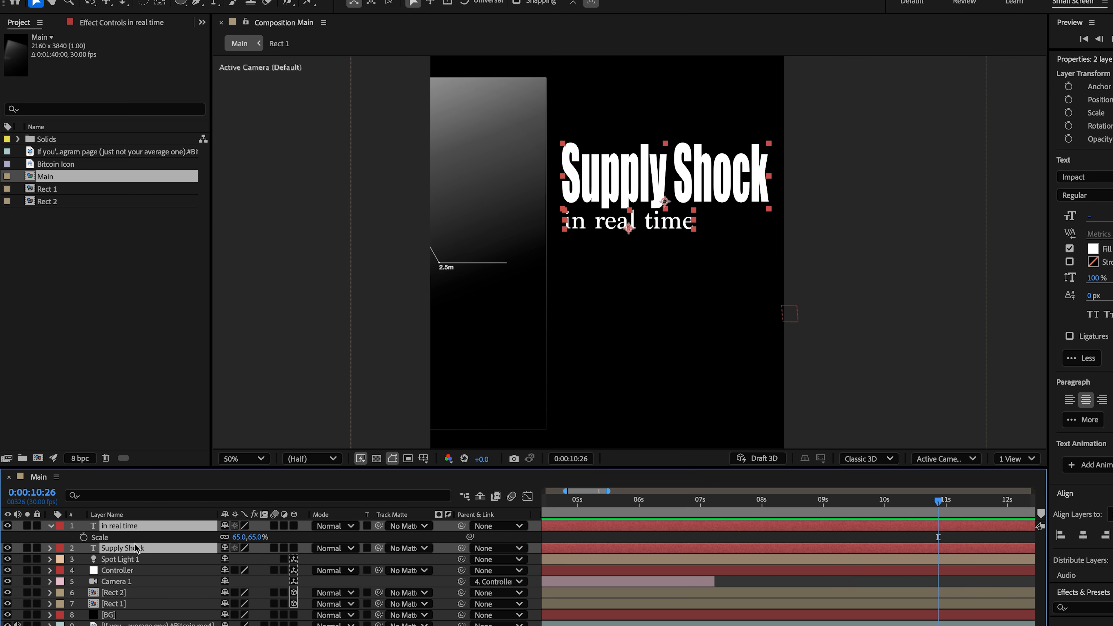
right_click(136, 548)
left_click(171, 585)
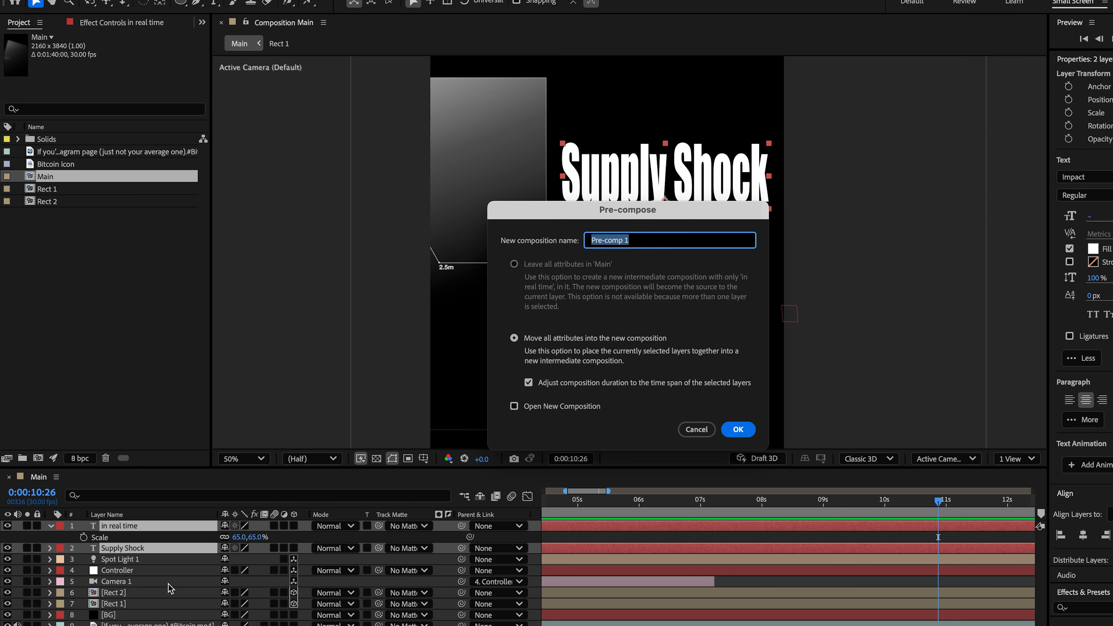
type("Tex")
type("t")
key("Return")
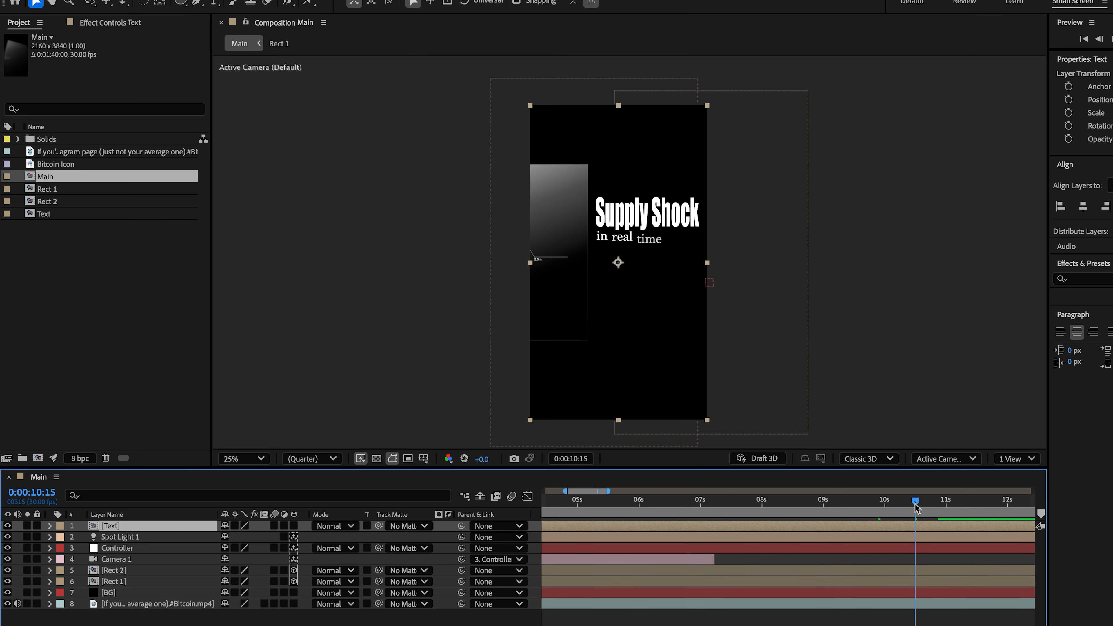
Add starting Position and Opacity keyframes to the Text layer at 0:00:11:00.
left_click_drag(916, 508, 947, 504)
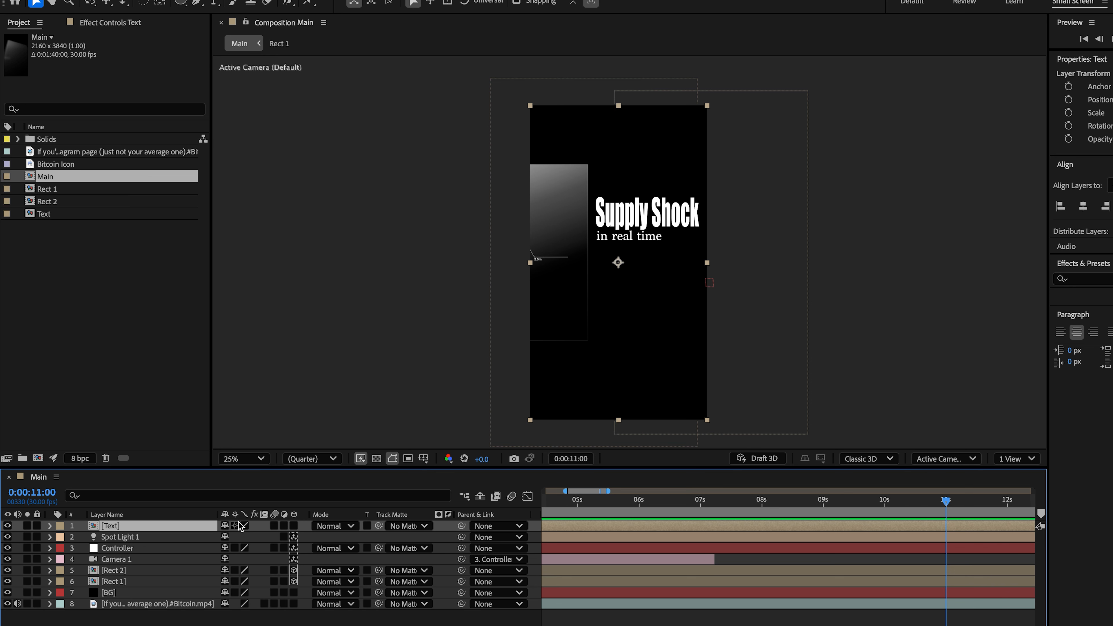
key("p")
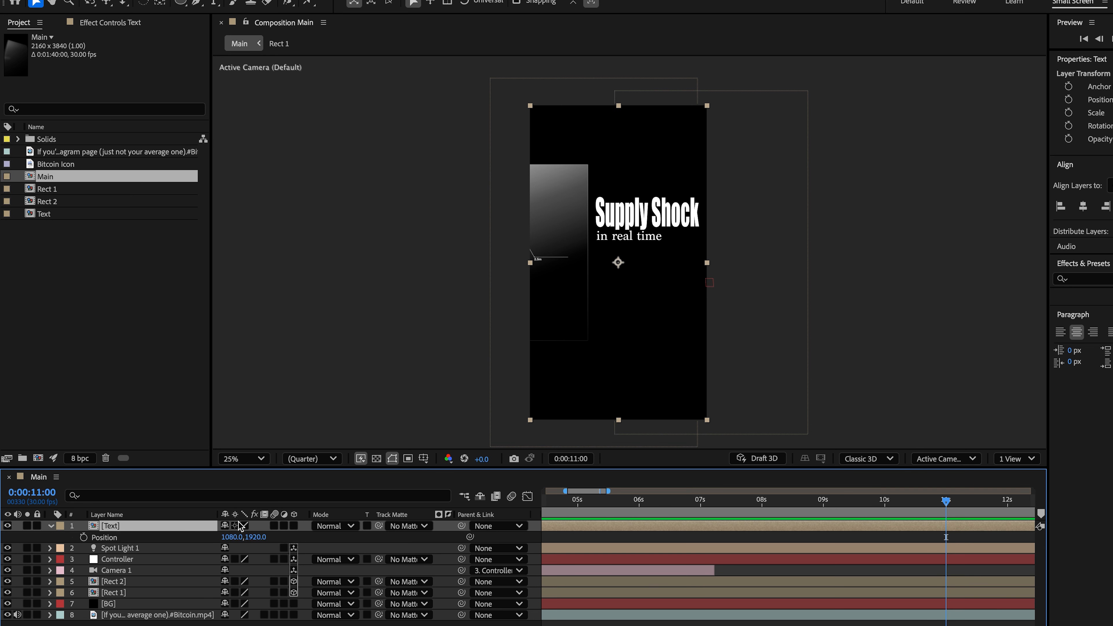
key("shift+t")
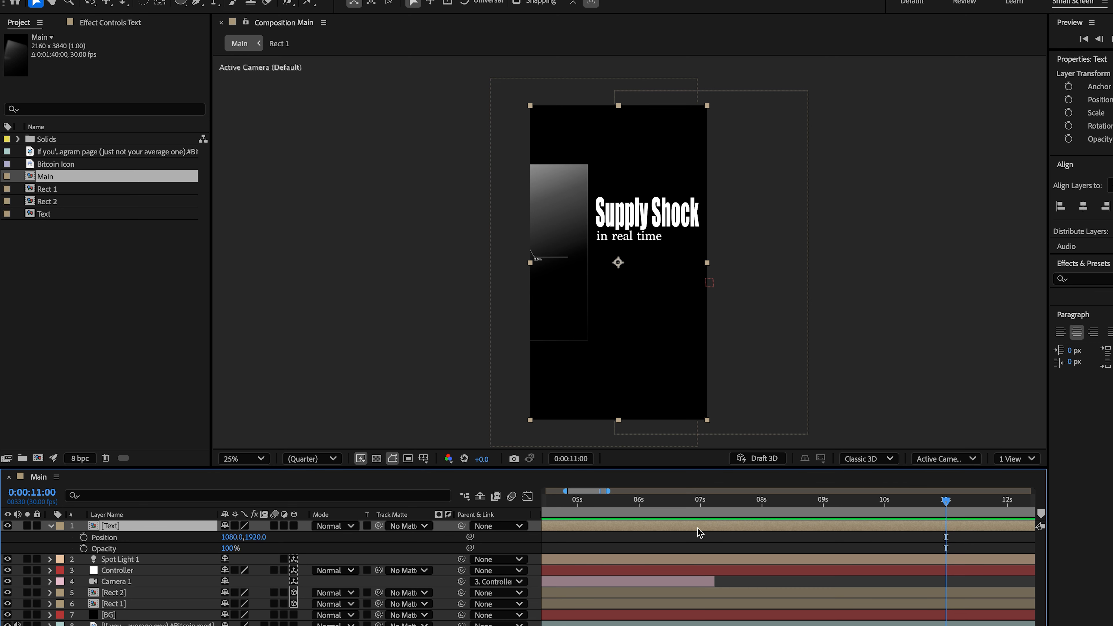
left_click(83, 537)
left_click(83, 548)
At 0:00:11:12, set the Text layer's Position to 349, 2263 and Opacity to 0%, and preview the exit.
left_click(971, 502)
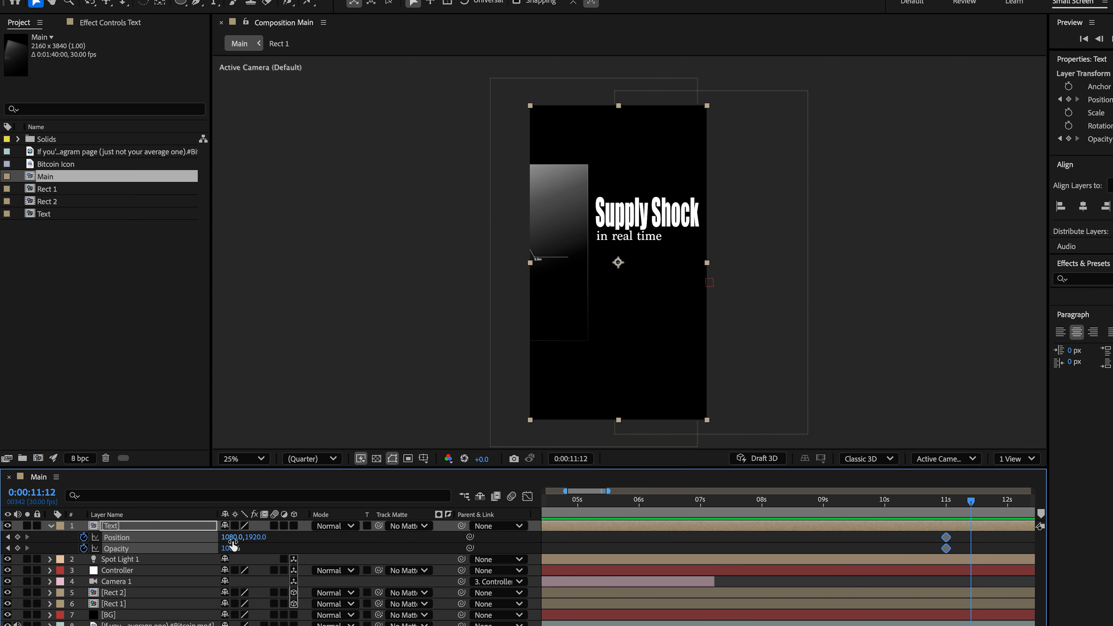
left_click_drag(232, 539, 59, 541)
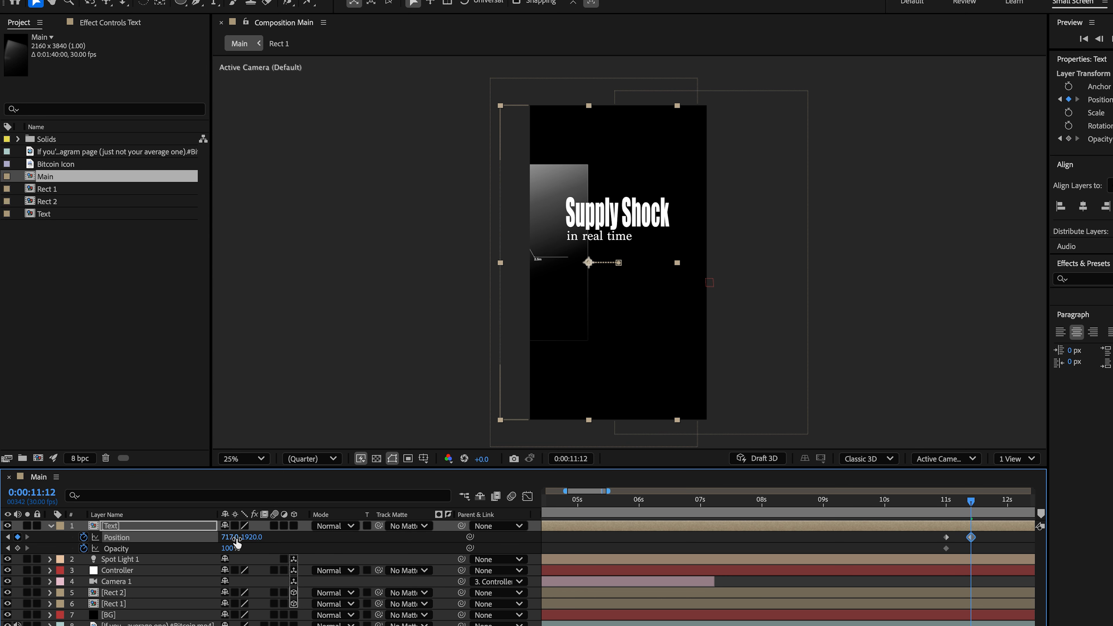
left_click_drag(236, 543, 2, 540)
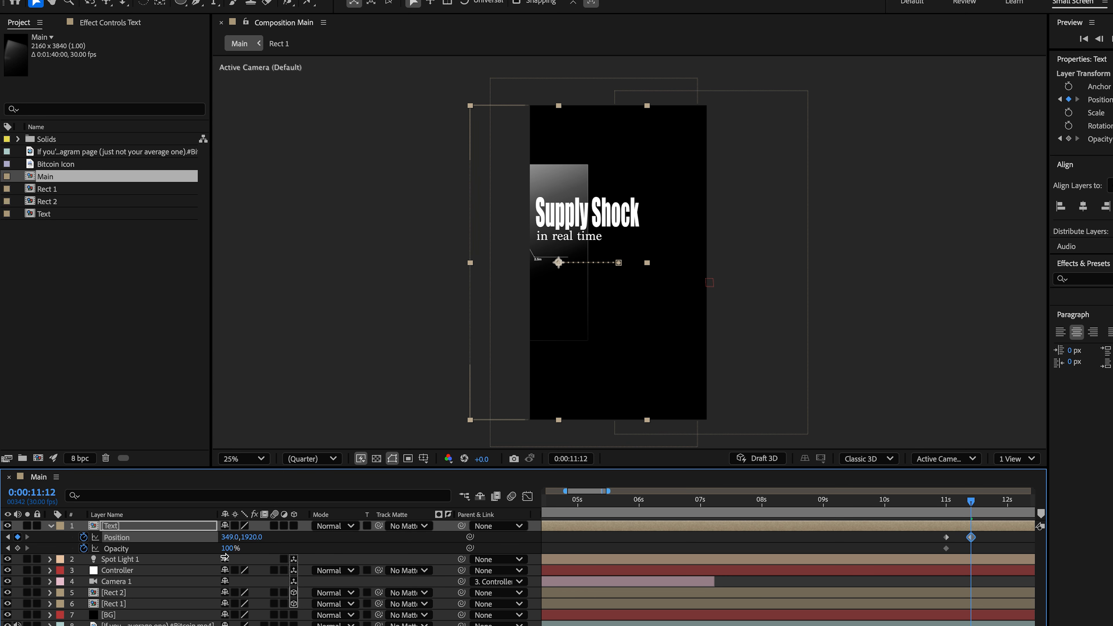
left_click_drag(228, 550, 3, 549)
left_click_drag(253, 537, 492, 535)
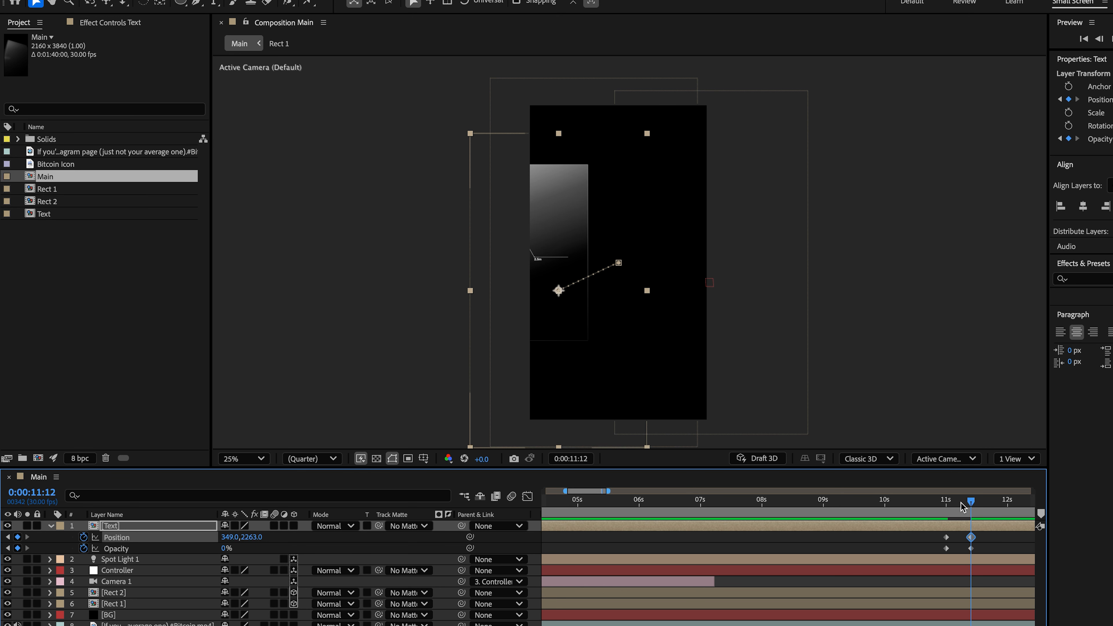
mouse_move(966, 503)
left_mouse_down()
mouse_move(935, 510)
mouse_move(971, 511)
left_mouse_up()
key("space")
key("space")
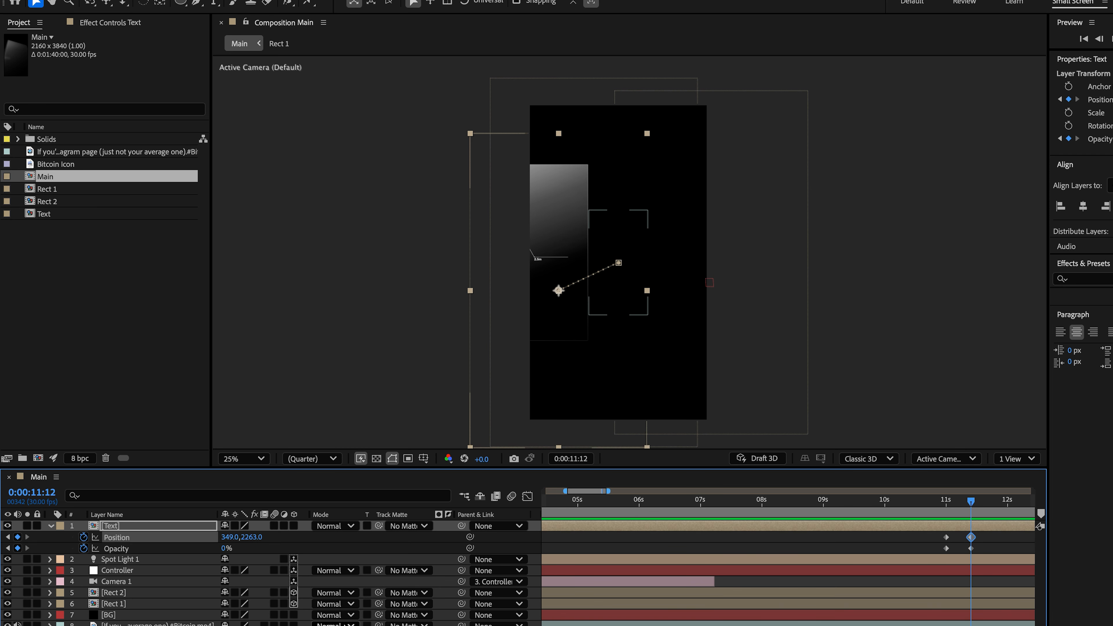
Keyframe Rect 1's Position at 0:00:11:00, set its X to 37 at 0:00:11:12, and preview from 0:00:10:11.
left_click(126, 601)
key("p")
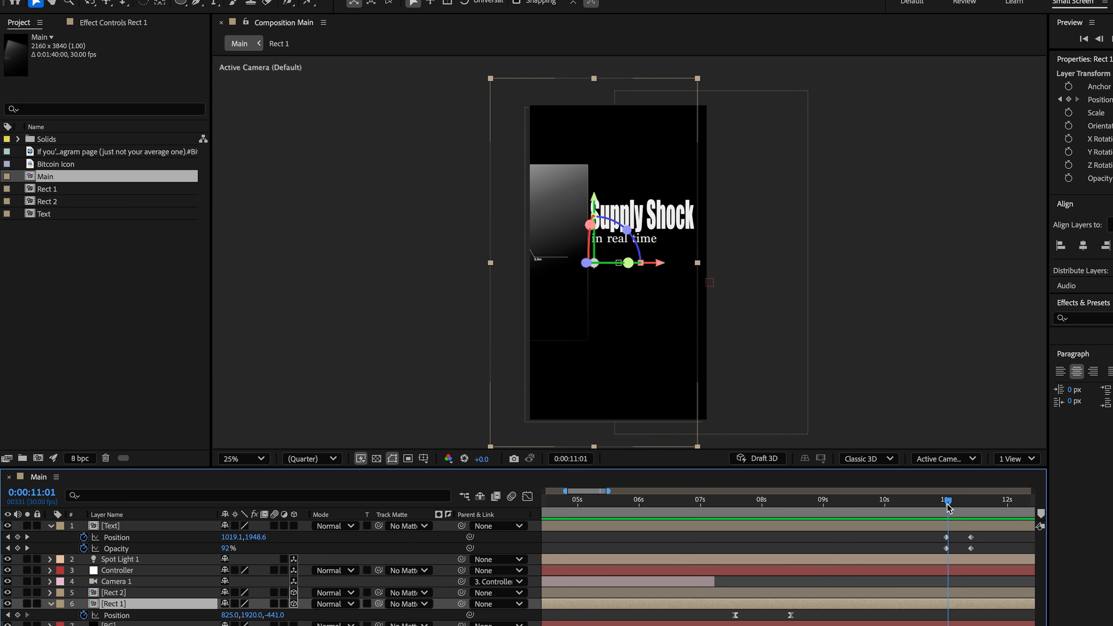
left_click(947, 505)
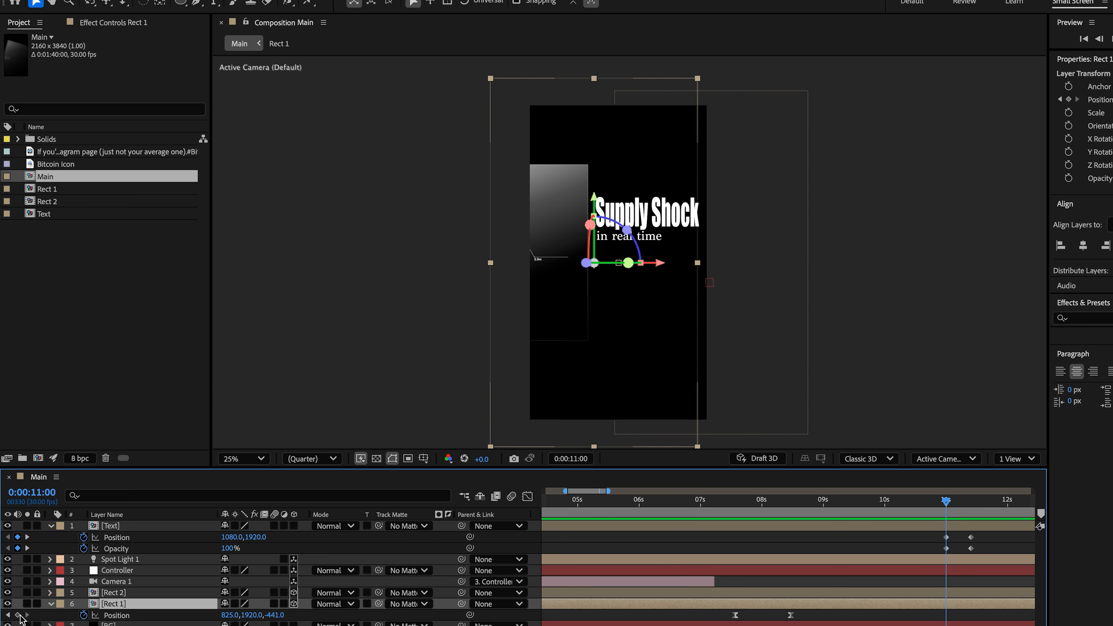
left_click(18, 615)
left_click_drag(948, 502, 973, 507)
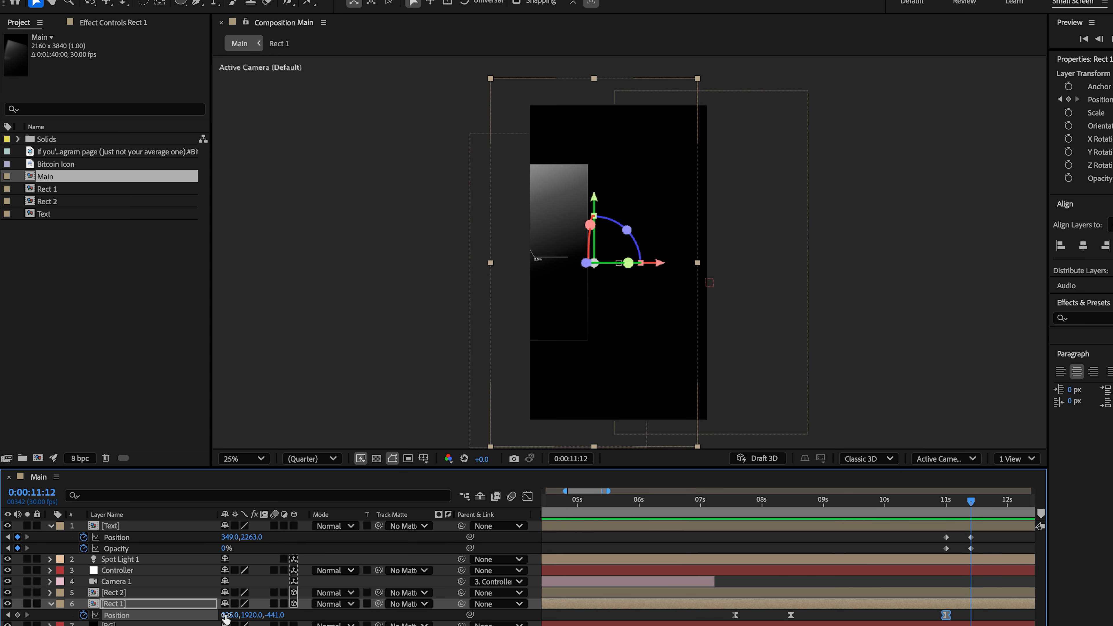
left_click_drag(229, 615, 16, 616)
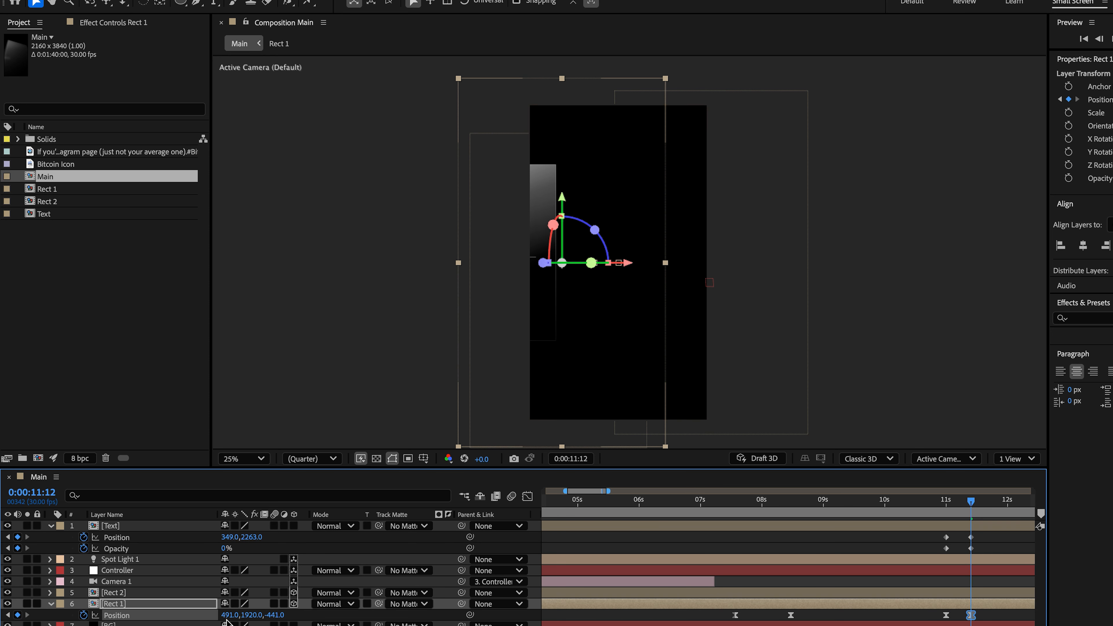
left_click_drag(228, 616, 170, 623)
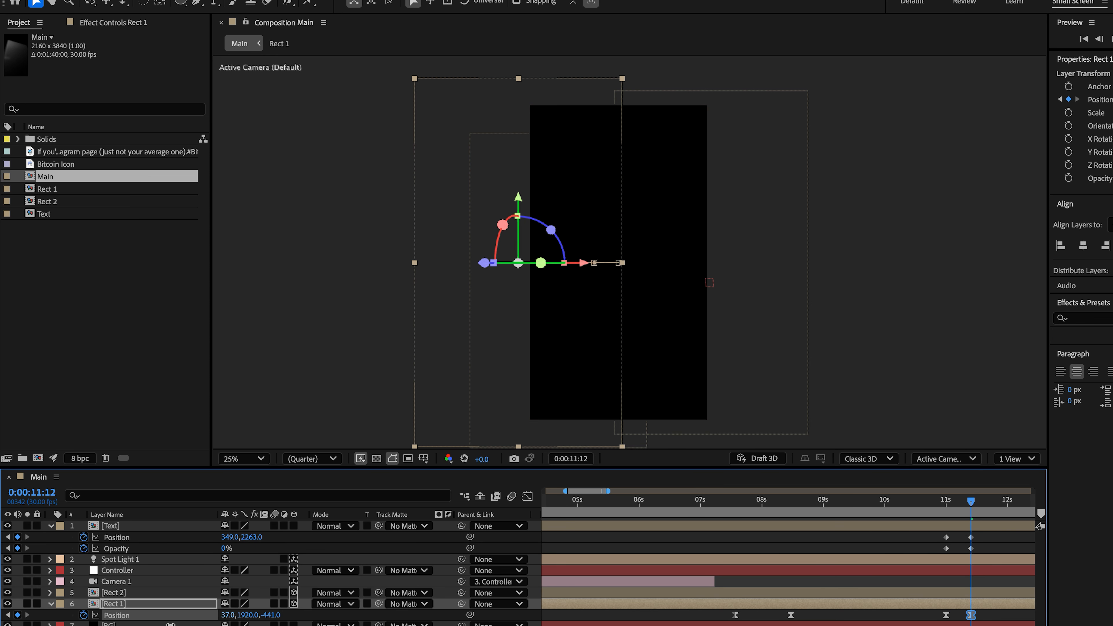
left_click(906, 520)
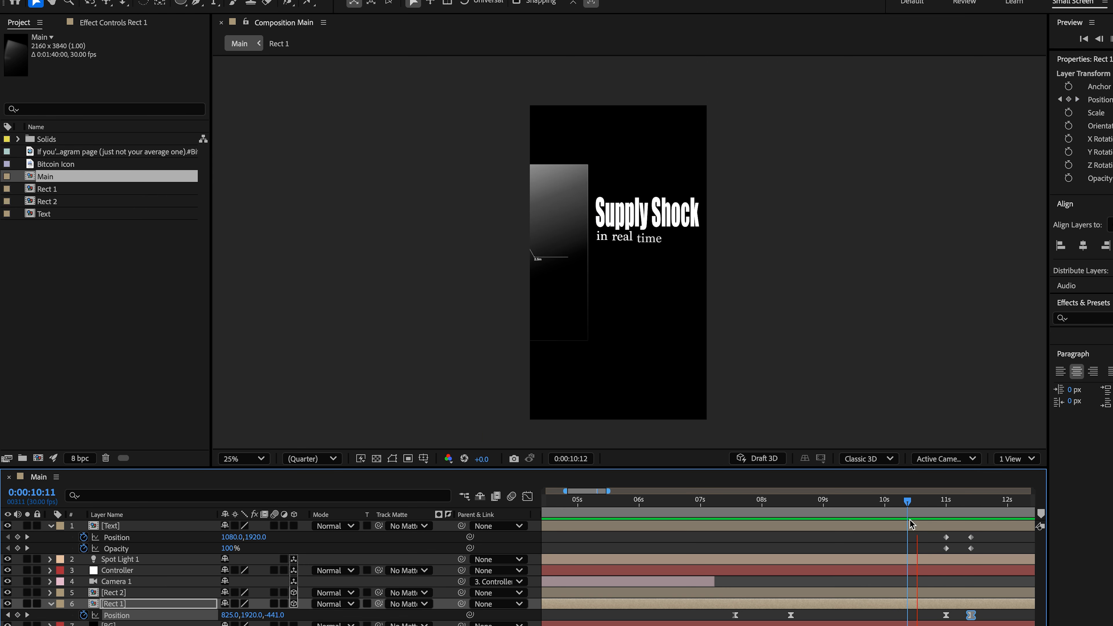
key("space")
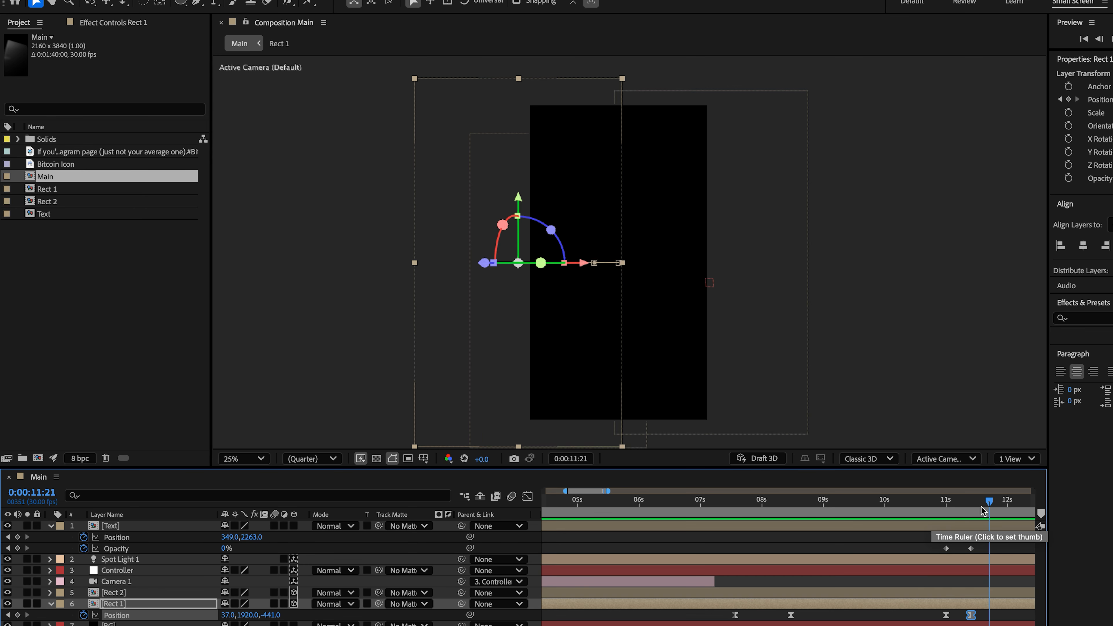
Set the Text layer's Position Y to 2015 at the 0:00:11:12 keyframe and replay the exit.
left_click_drag(984, 502, 972, 503)
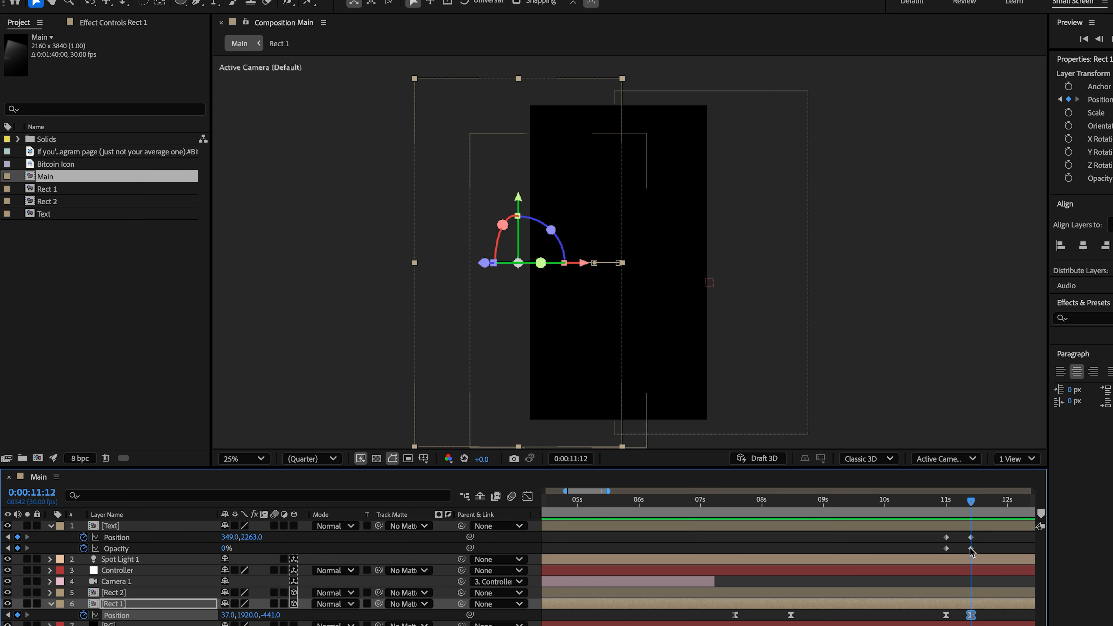
left_click(971, 538)
left_click_drag(250, 540, 86, 542)
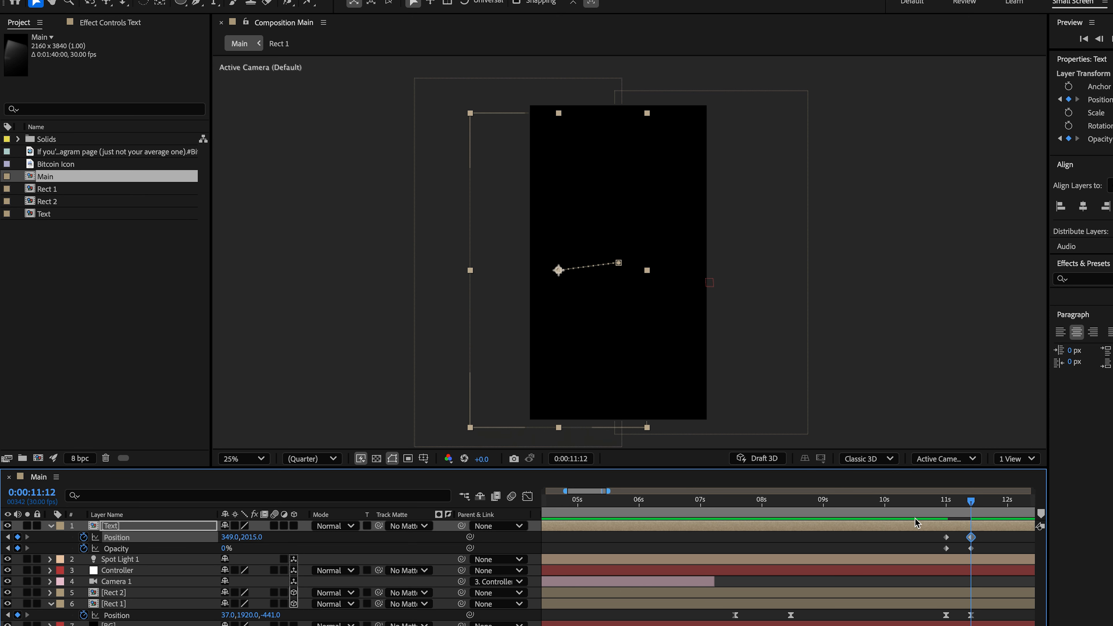
left_click(934, 501)
key("space")
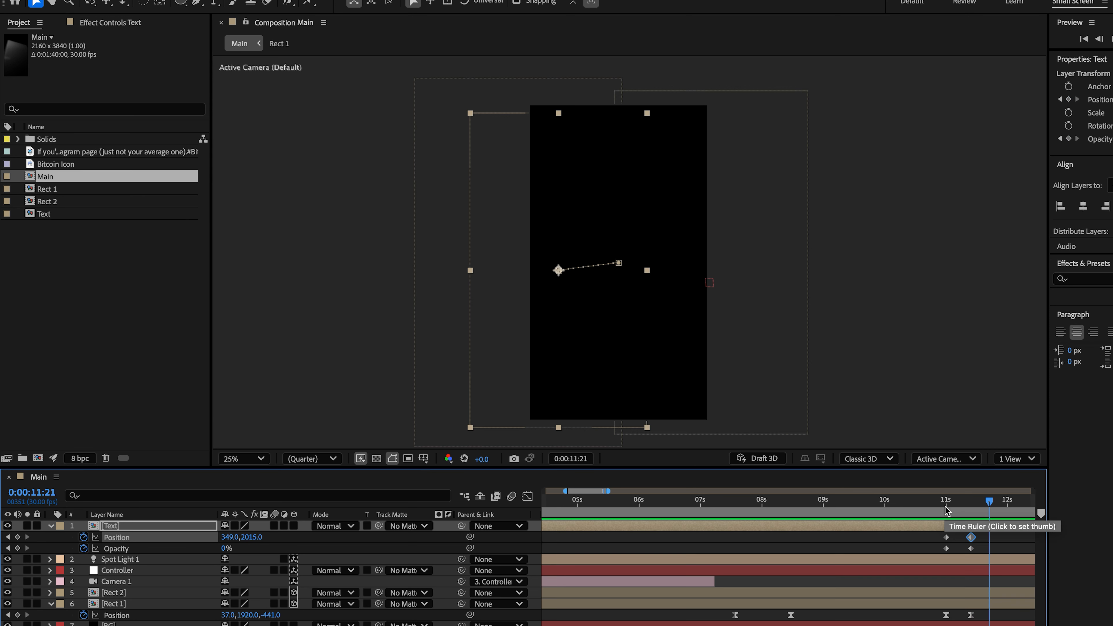
left_click_drag(986, 504, 995, 506)
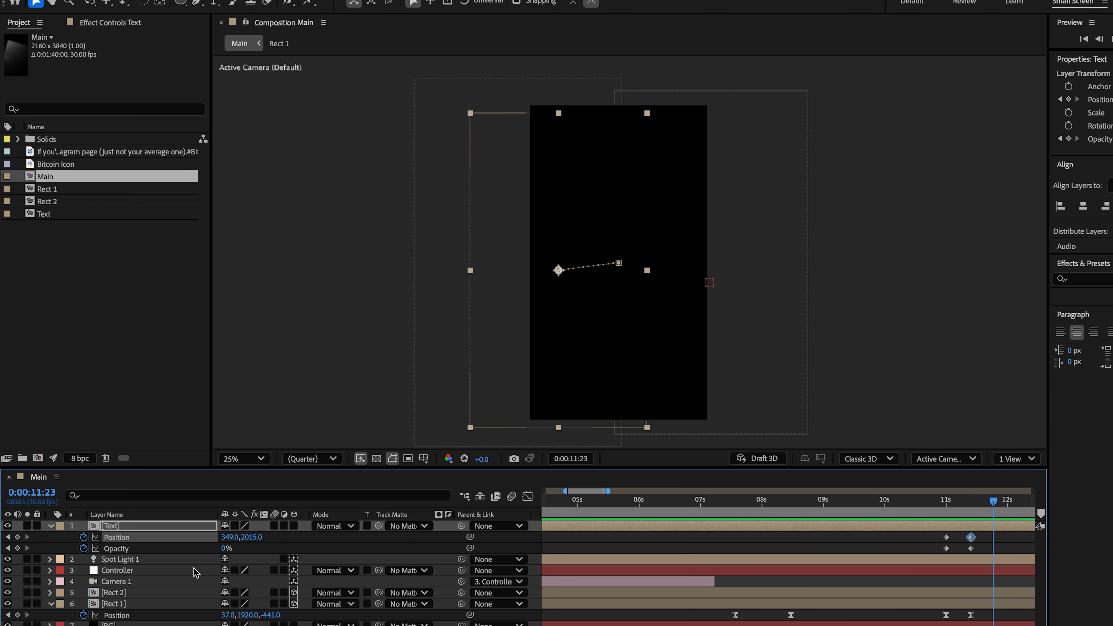
Reveal Rect 2's Position and add a holding keyframe at 0:00:10:25.
left_click(134, 594)
key("p")
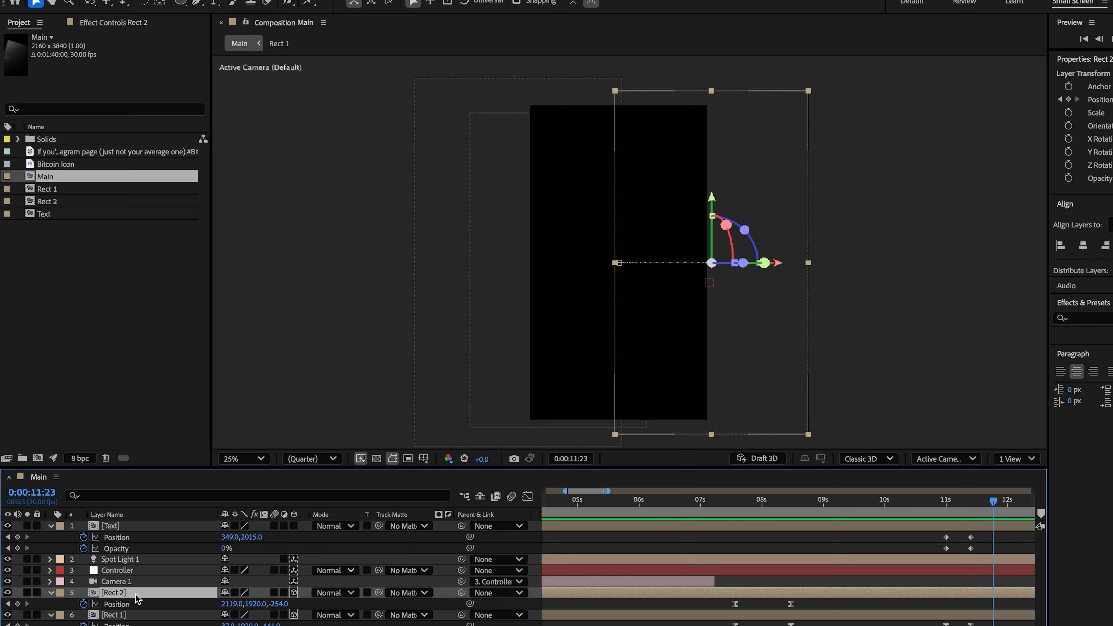
left_click(924, 504)
mouse_move(924, 508)
left_mouse_down()
mouse_move(908, 512)
mouse_move(940, 512)
mouse_move(905, 515)
mouse_move(937, 520)
left_mouse_up()
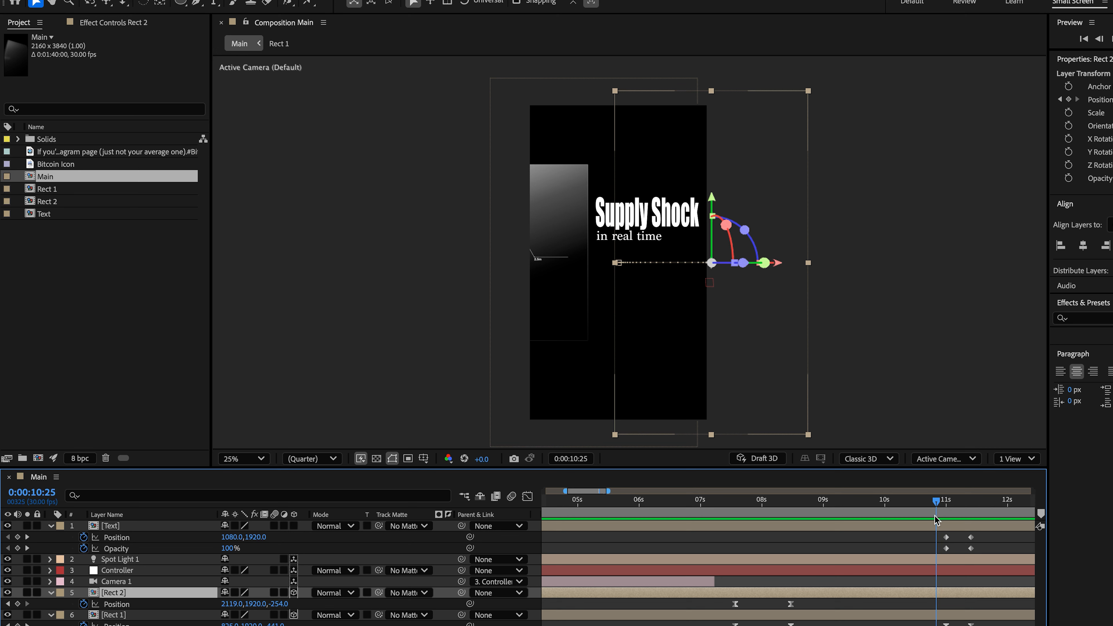
left_click(18, 605)
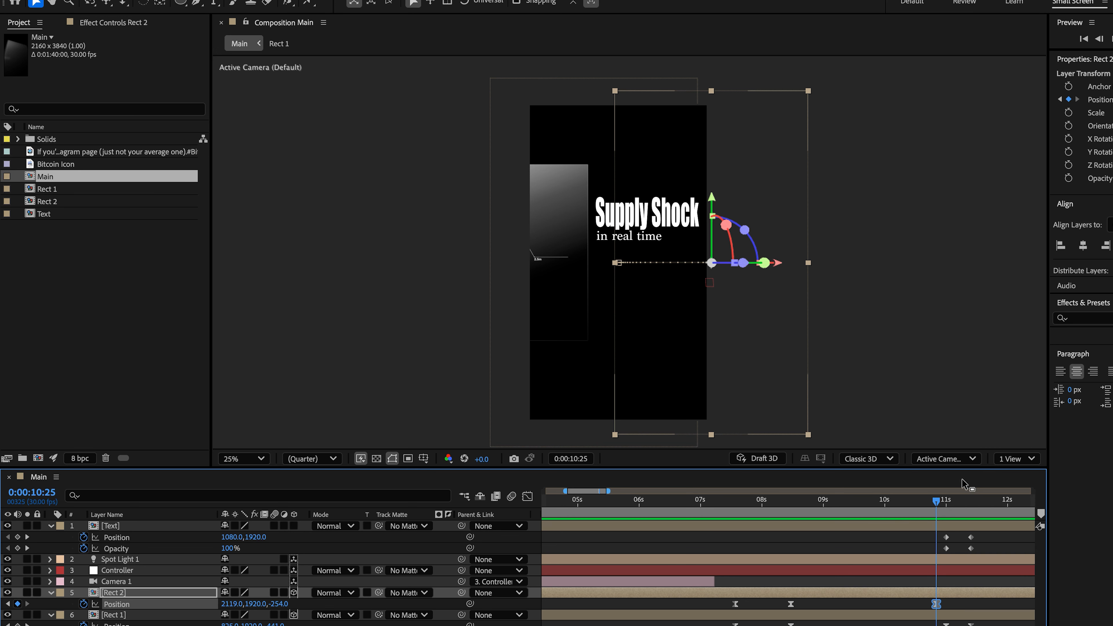
At 0:00:11:08, set Rect 2's Position to 566, 1920, -930 to bring it into frame.
left_click_drag(938, 504, 965, 511)
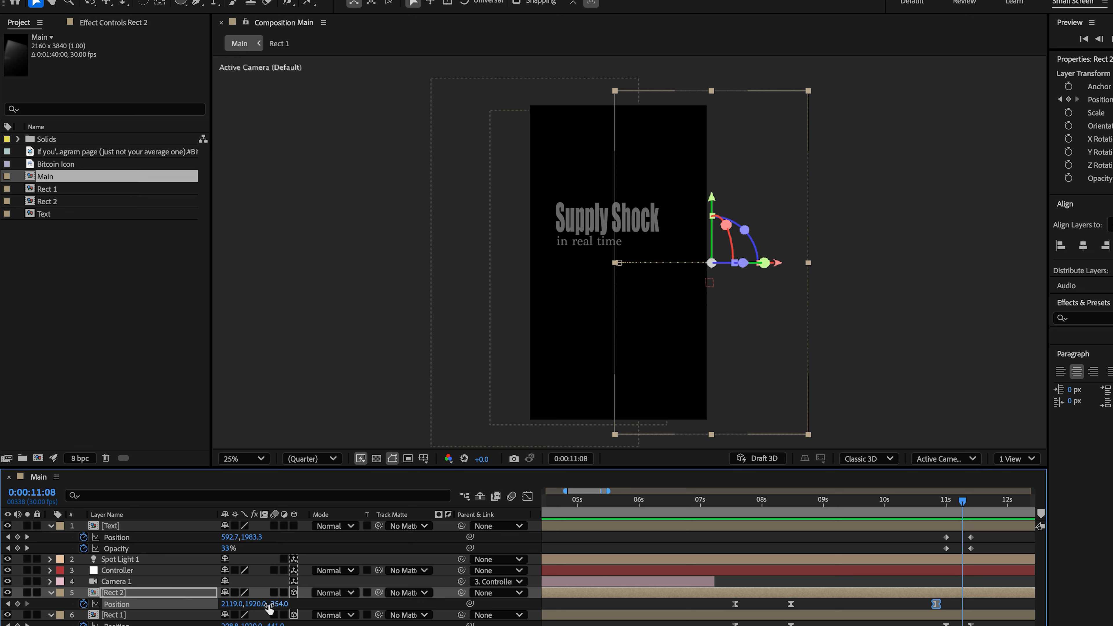
left_click_drag(237, 604, 36, 616)
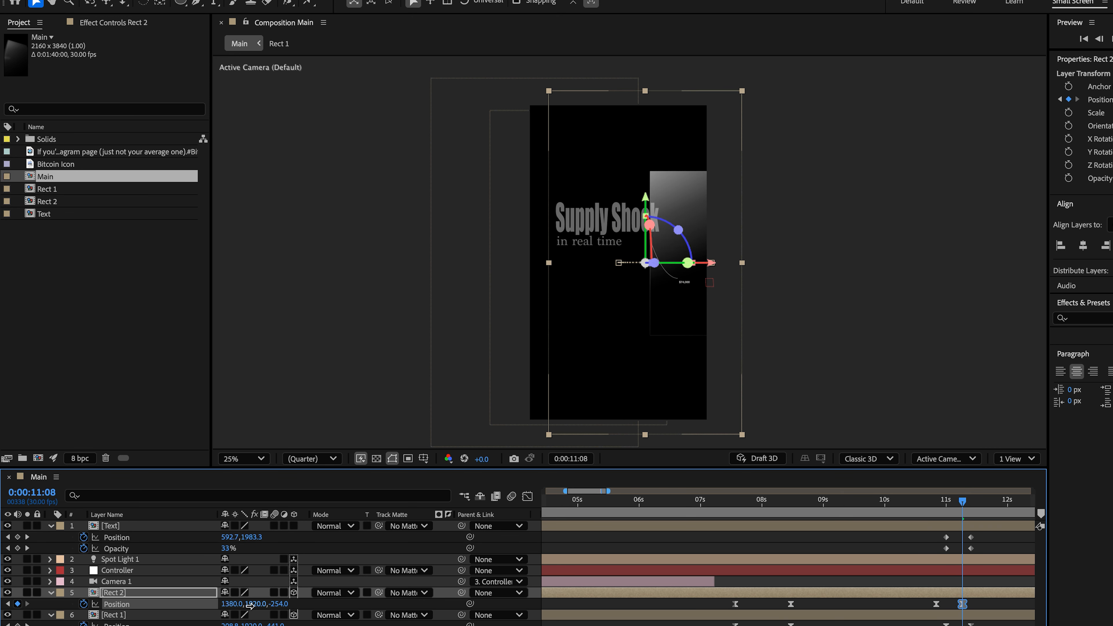
left_click_drag(250, 605, 92, 605)
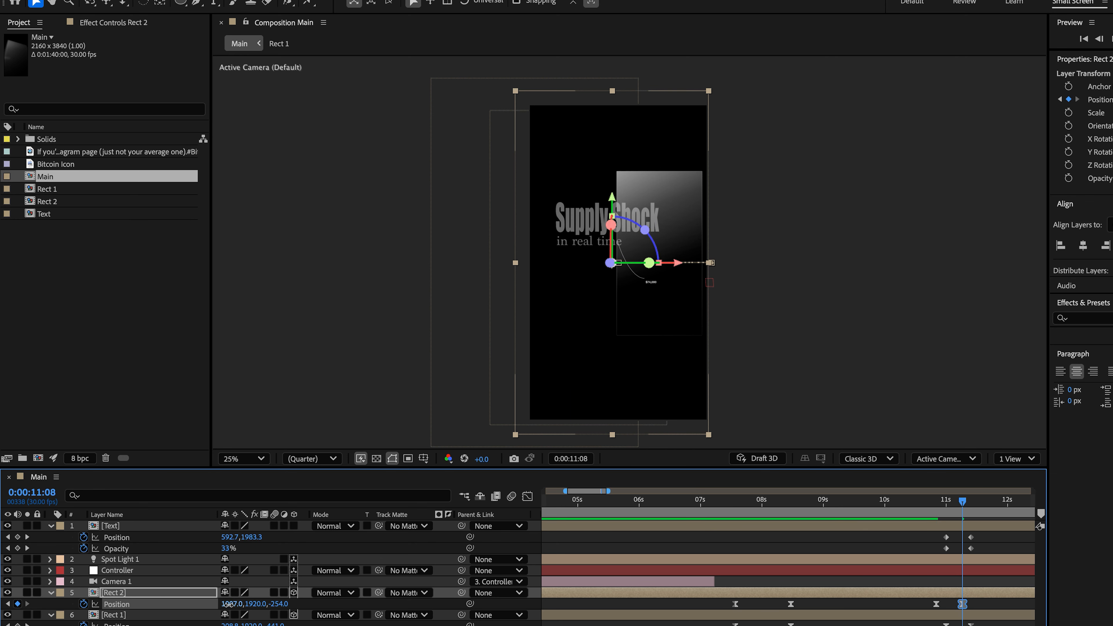
left_click_drag(228, 604, 17, 610)
left_click_drag(228, 604, 180, 611)
left_click_drag(273, 604, 171, 621)
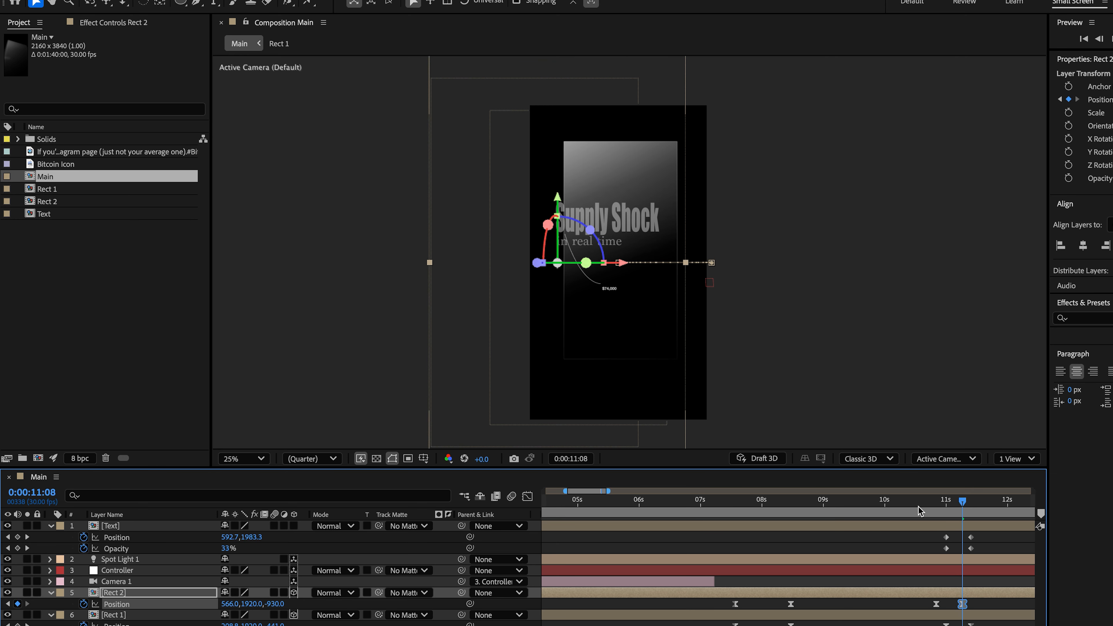
Preview Rect 2's entrance and spread its two Position keyframes to about 0:00:10:20 and 0:00:11:20.
key("space")
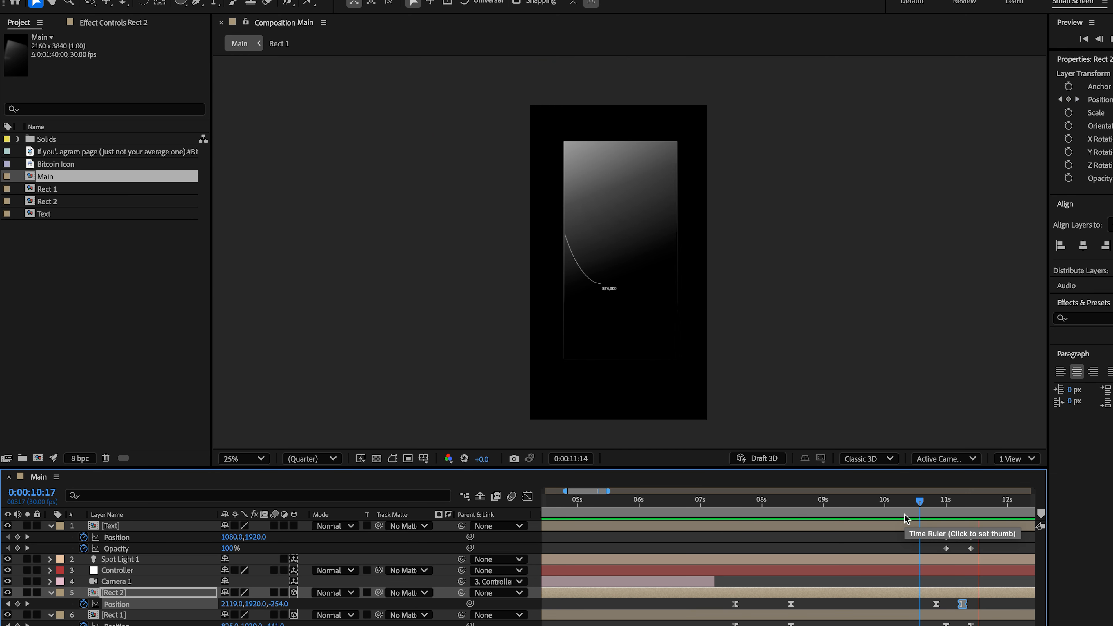
key("space")
mouse_move(974, 601)
left_mouse_down()
mouse_move(961, 611)
mouse_move(977, 604)
left_mouse_up()
key("space")
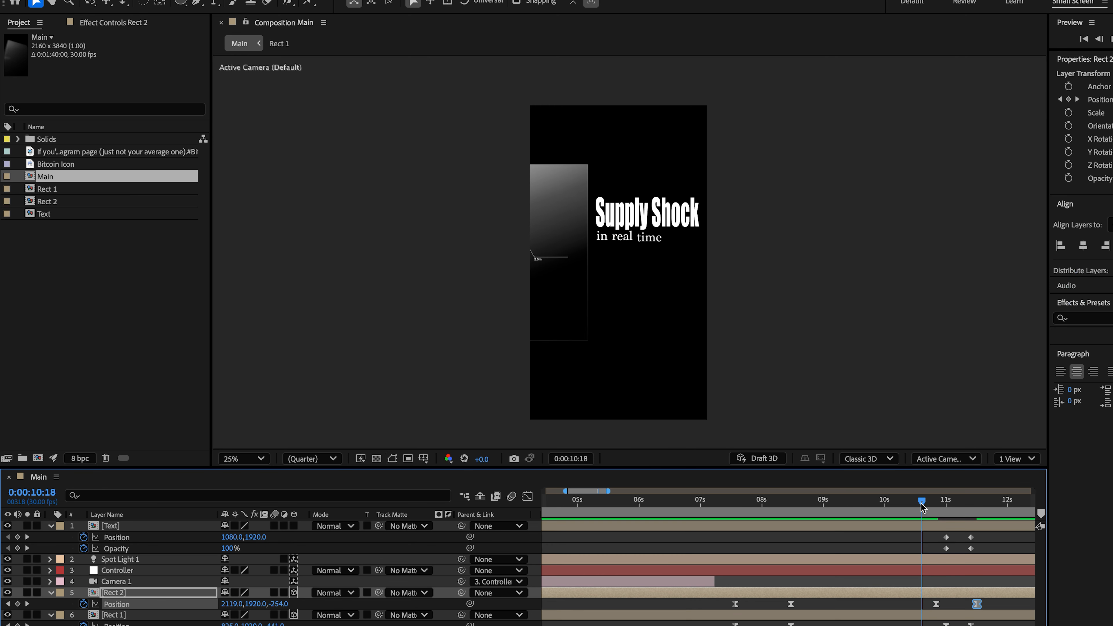
key("space")
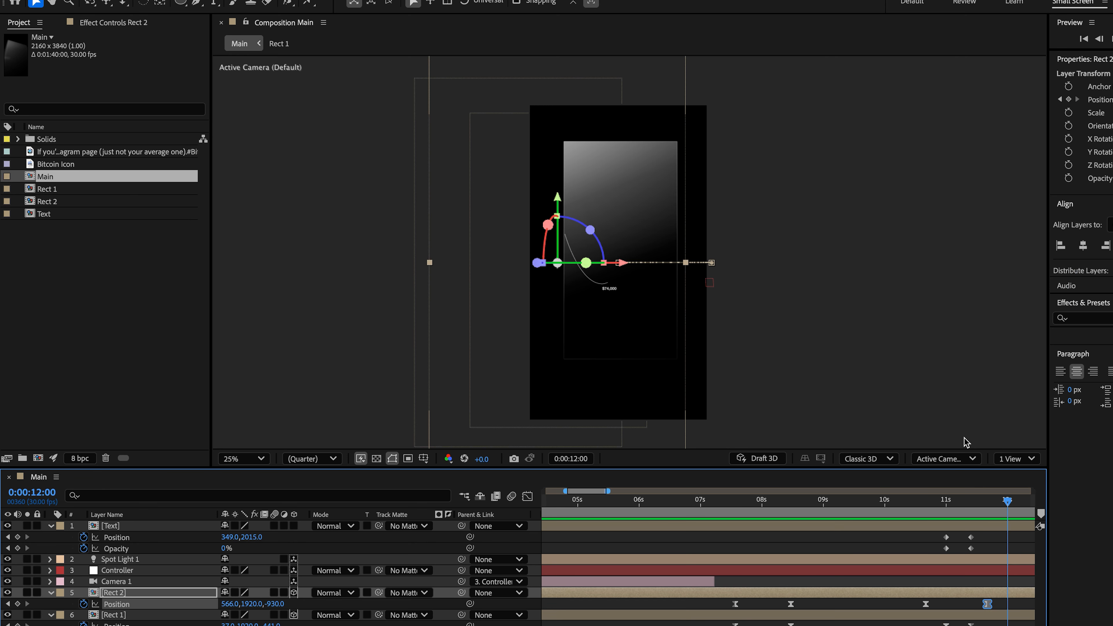
Switch to the reference Bitcoin video and scrub to 00:29 to examine the "That's not luck" text scene.
key("super+Tab")
left_click_drag(1027, 550, 1037, 552)
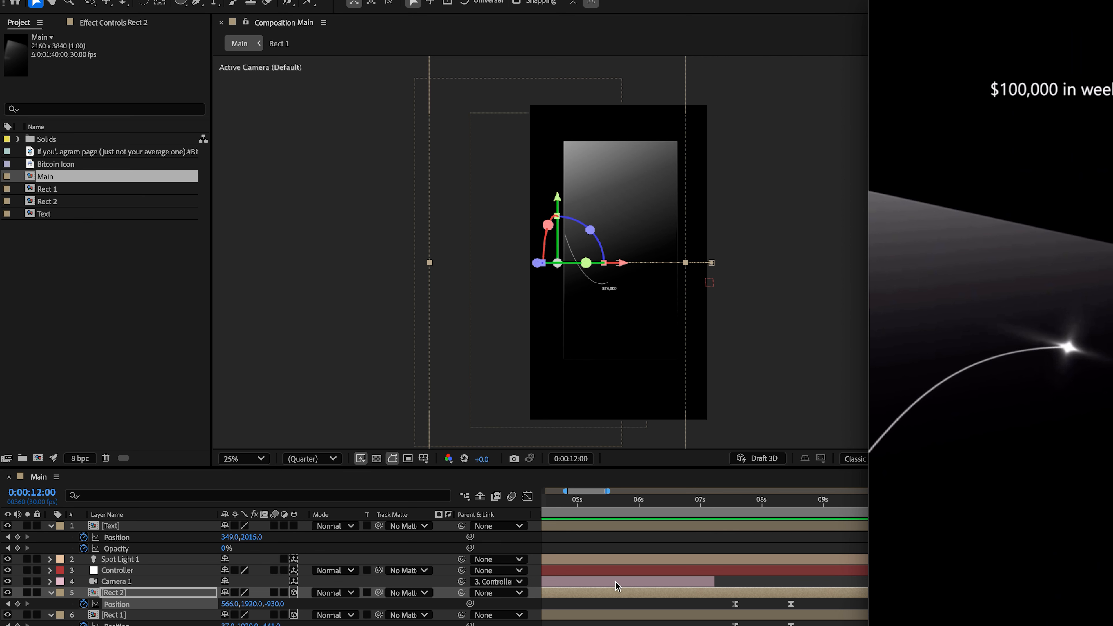
mouse_move(1086, 563)
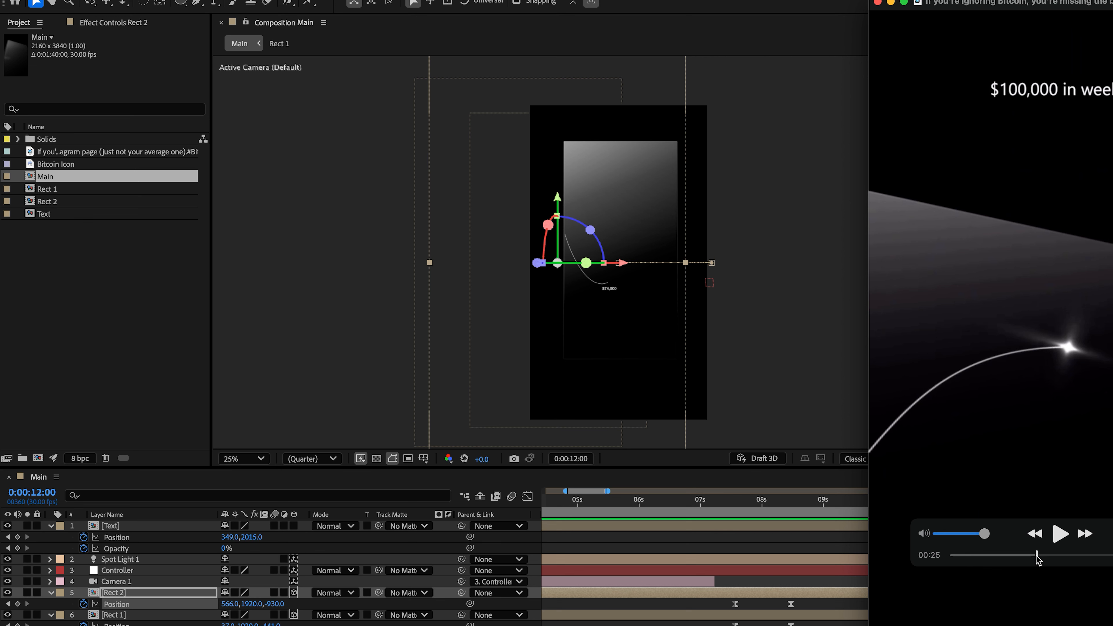
left_click_drag(1037, 553, 1051, 559)
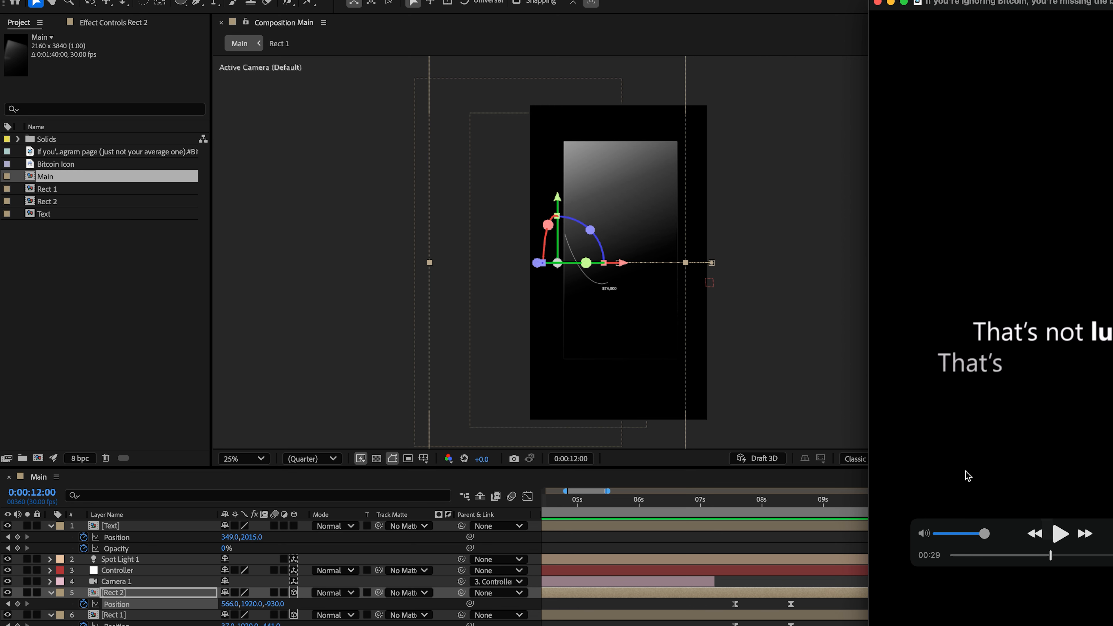
Return to After Effects and add a holding Position keyframe to Rect 2 at 0:00:15:17.
left_click_drag(850, 512, 861, 512)
left_click(258, 549)
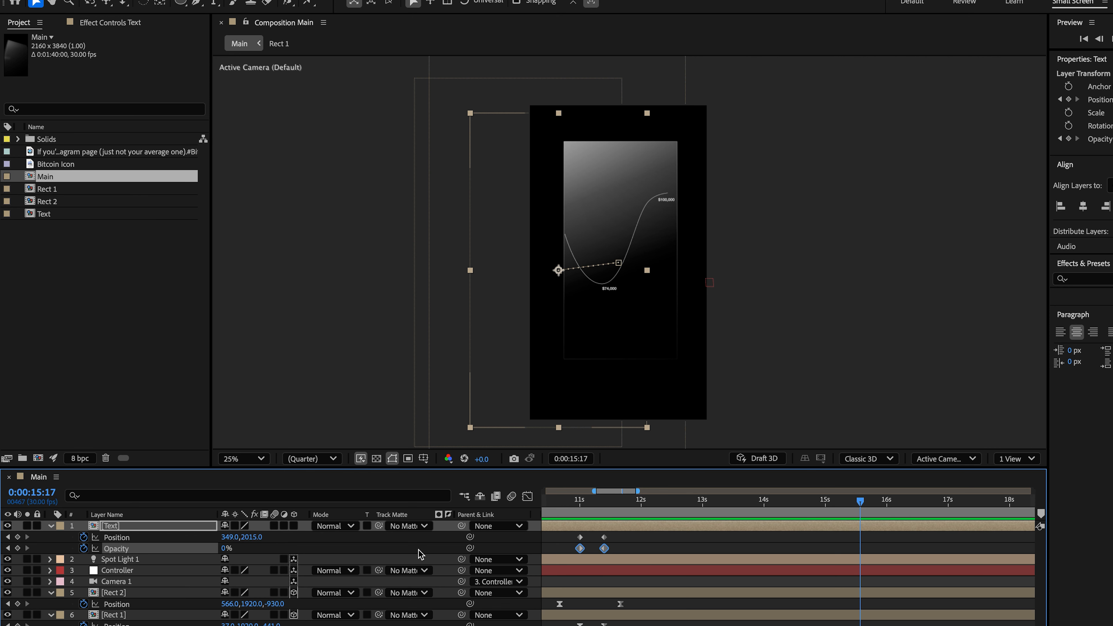
left_click(154, 590)
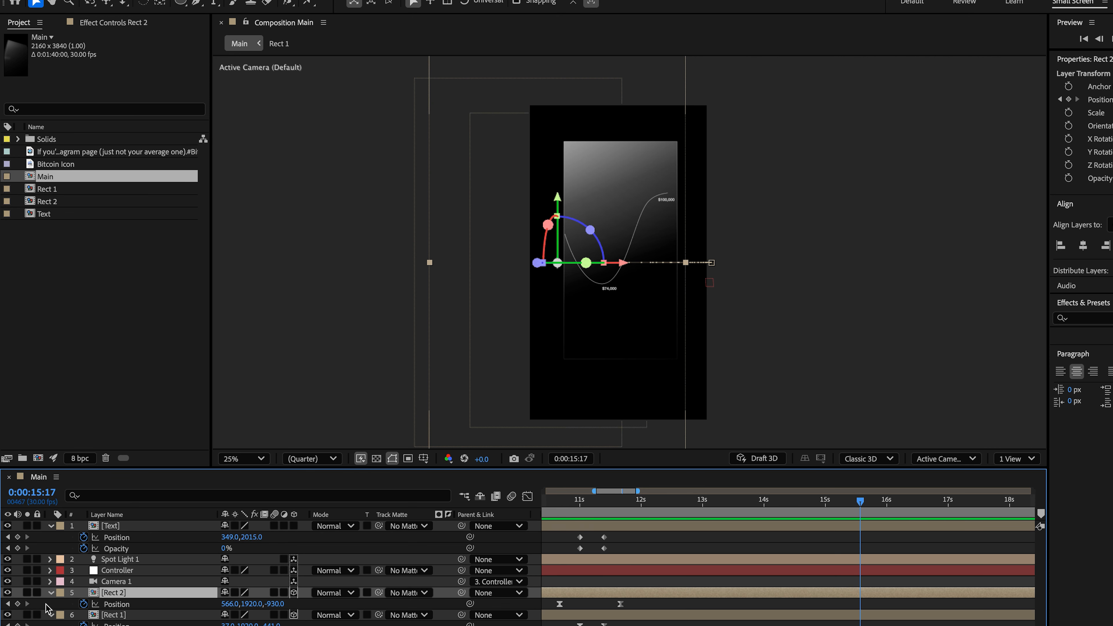
left_click(18, 604)
At 0:00:15:28, set Rect 2's Position X to -405 to move it out of frame.
left_click(884, 507)
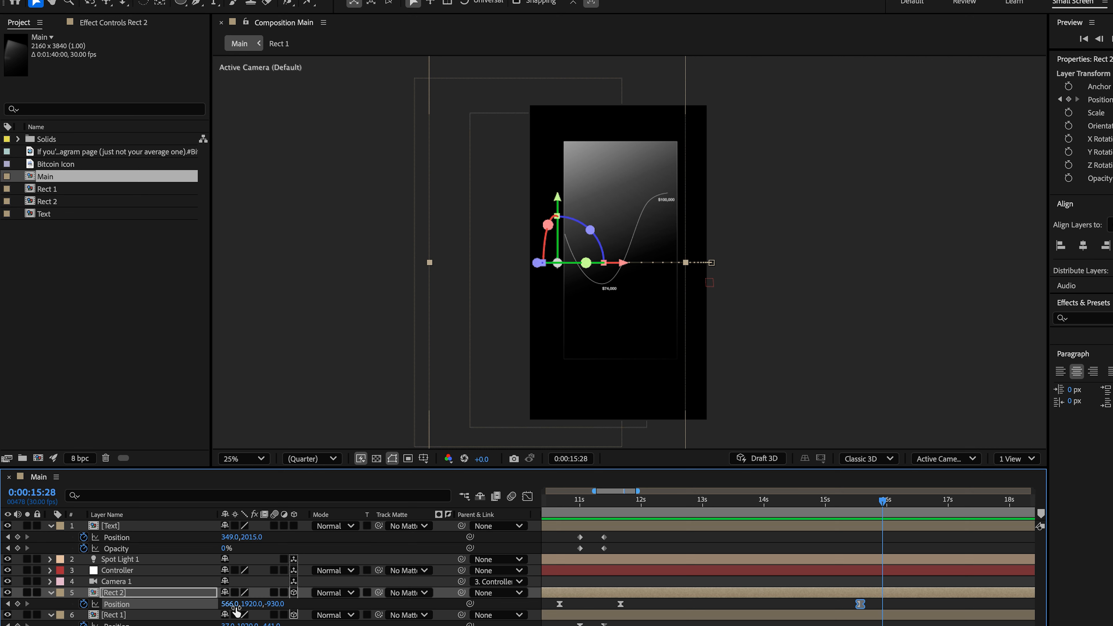
left_click_drag(231, 605, 2, 612)
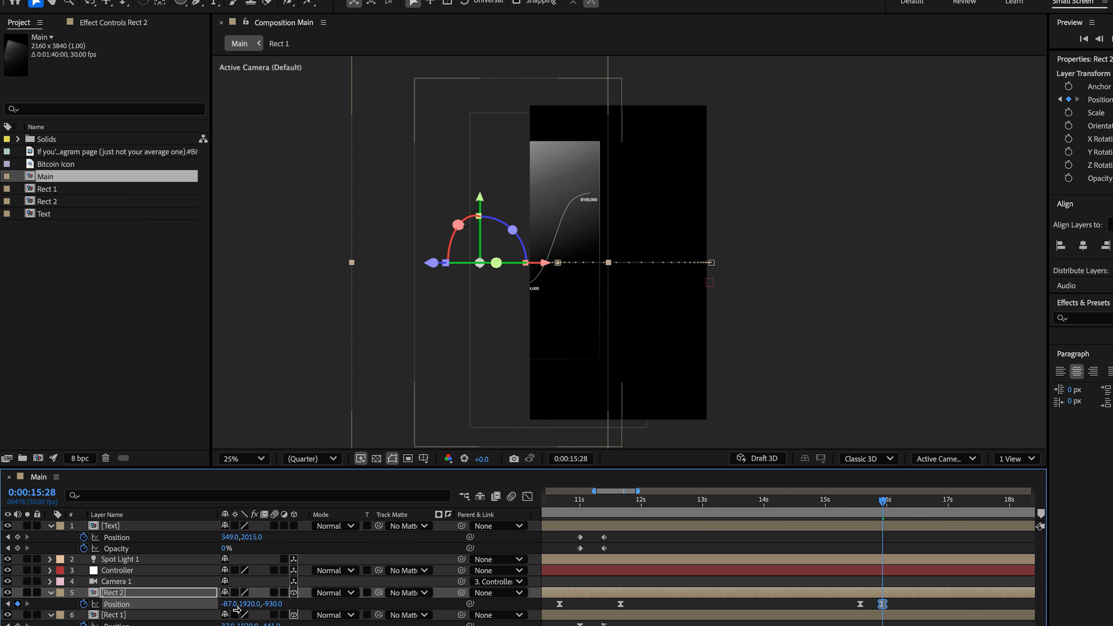
left_click_drag(229, 605, 44, 606)
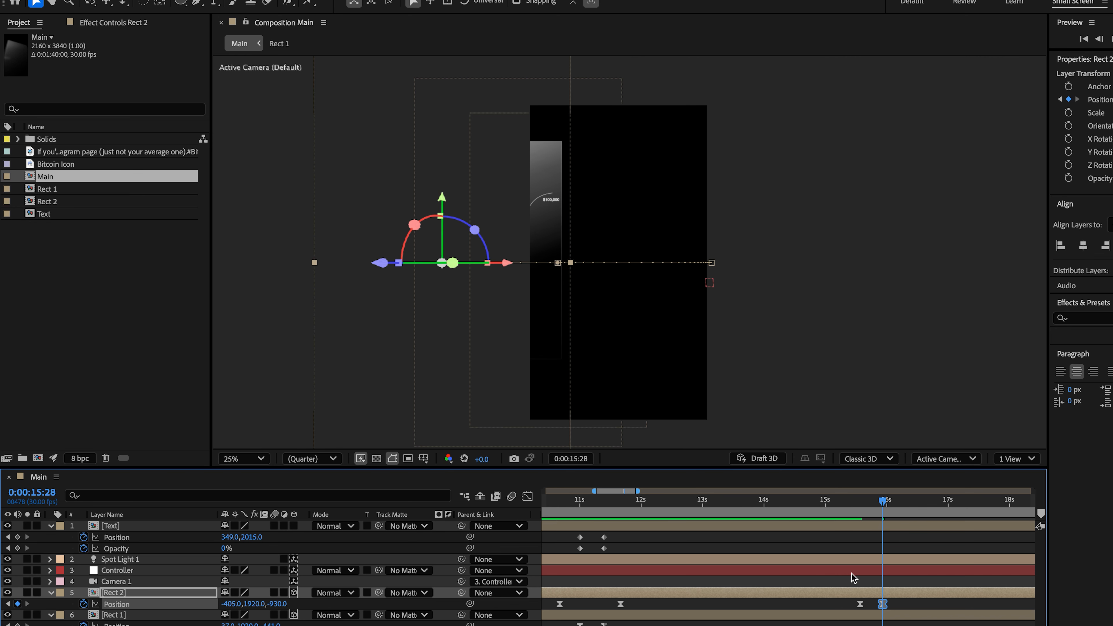
Trim the end of the Rect 2 layer to 0:00:15:28 and preview its exit.
left_click(862, 508)
left_click_drag(861, 508, 884, 609)
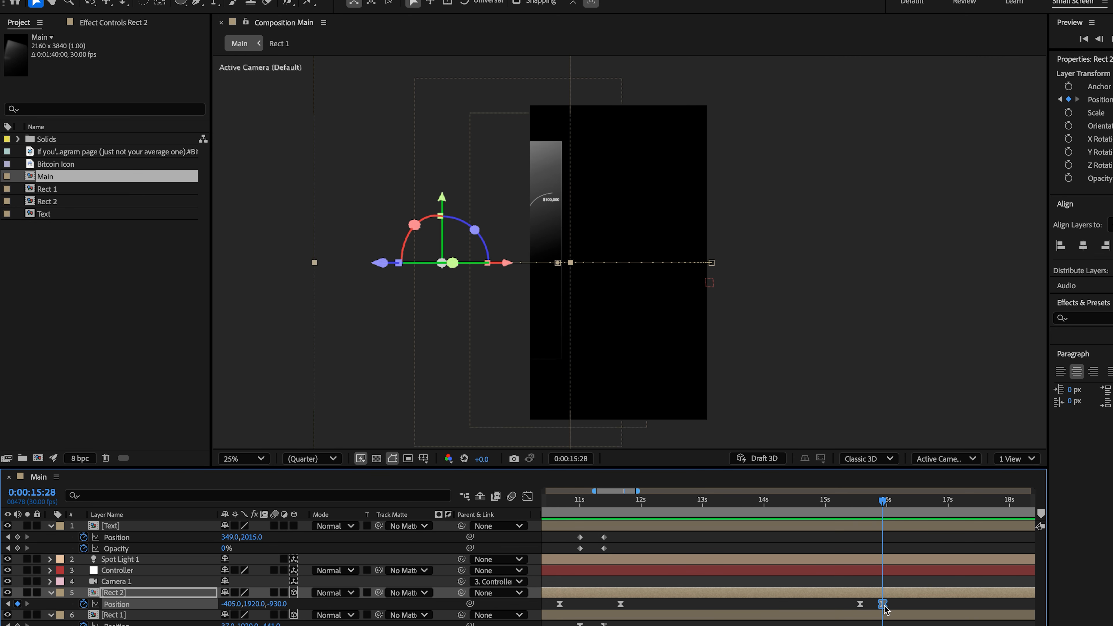
left_click(884, 598)
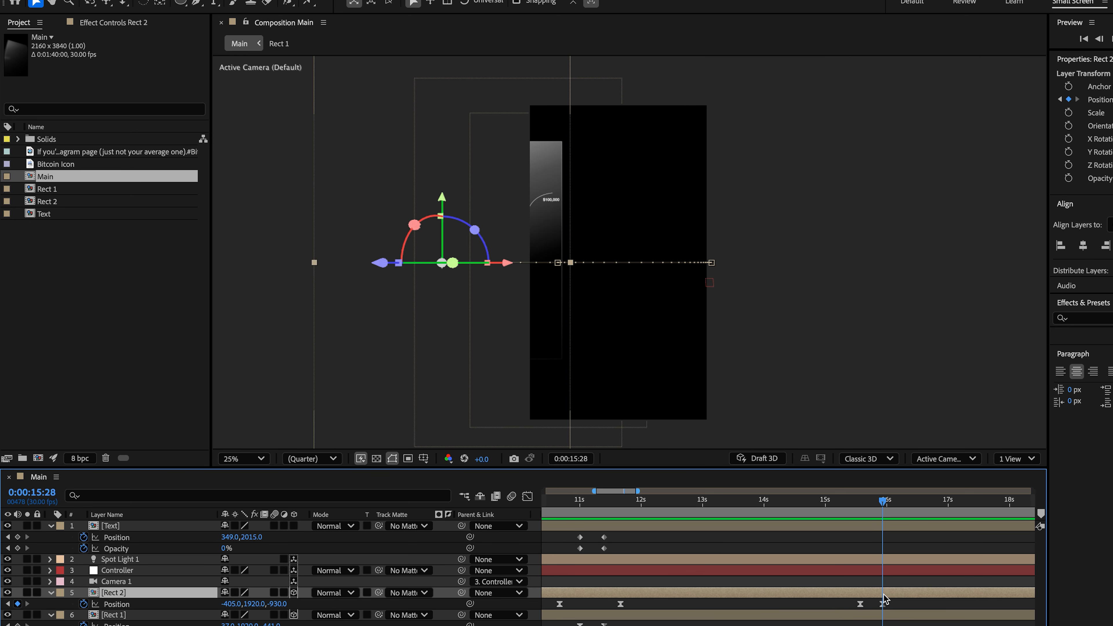
key("alt+bracketright")
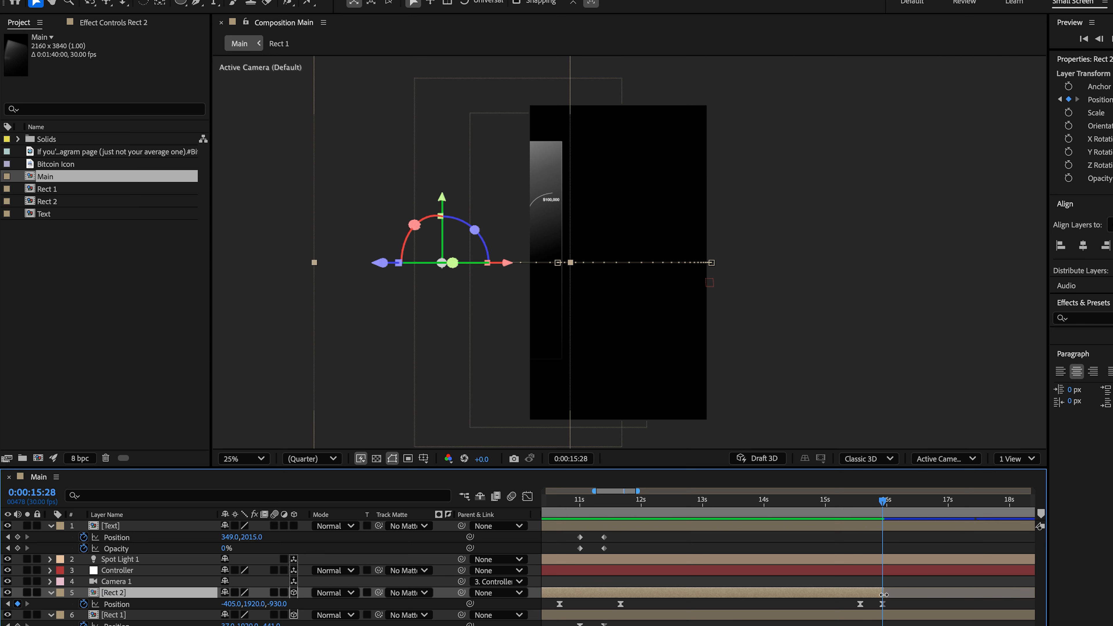
key("space")
key("space")
left_click(877, 500)
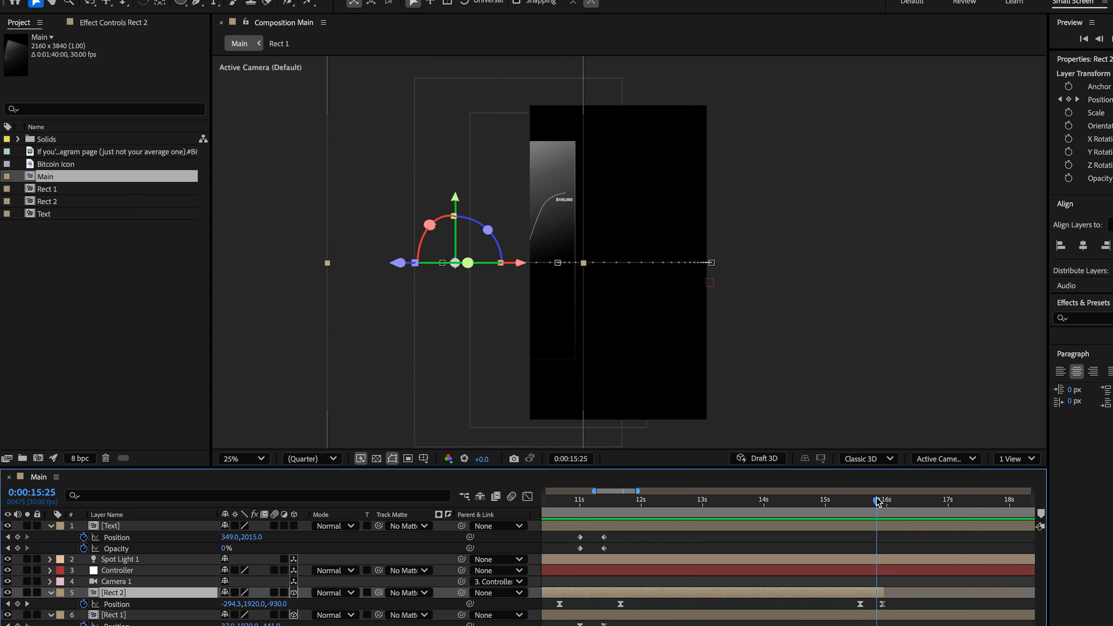
key("space")
key("space")
mouse_move(878, 499)
left_mouse_down()
mouse_move(901, 502)
mouse_move(885, 504)
left_mouse_up()
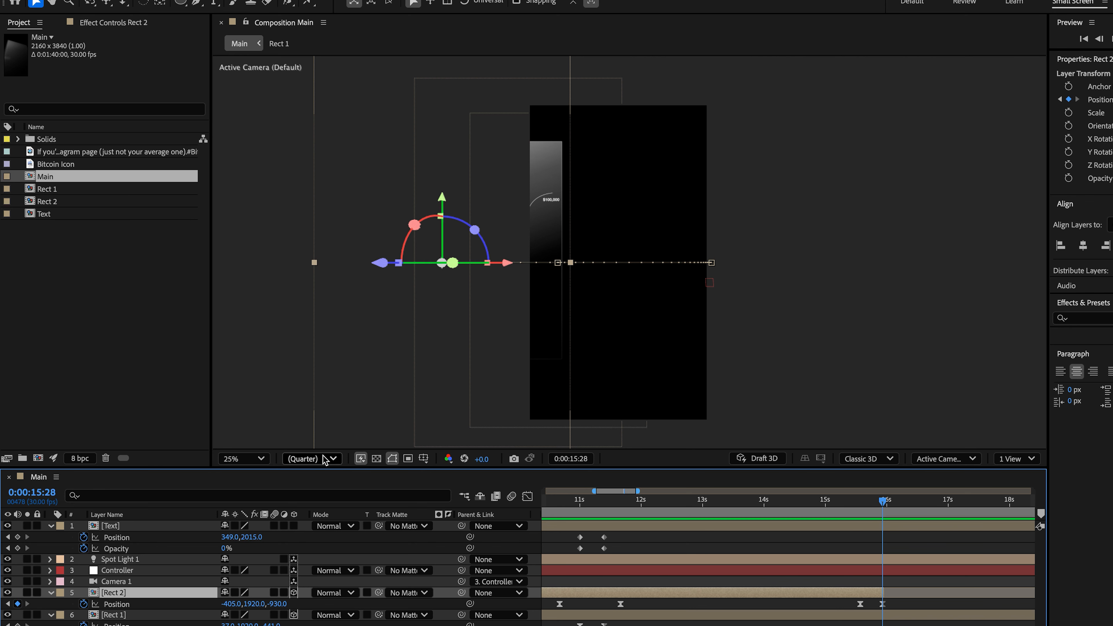
Collapse the revealed keyframe properties of all layers and deselect everything.
key("ctrl+a")
key("u")
key("ctrl+shift+a")
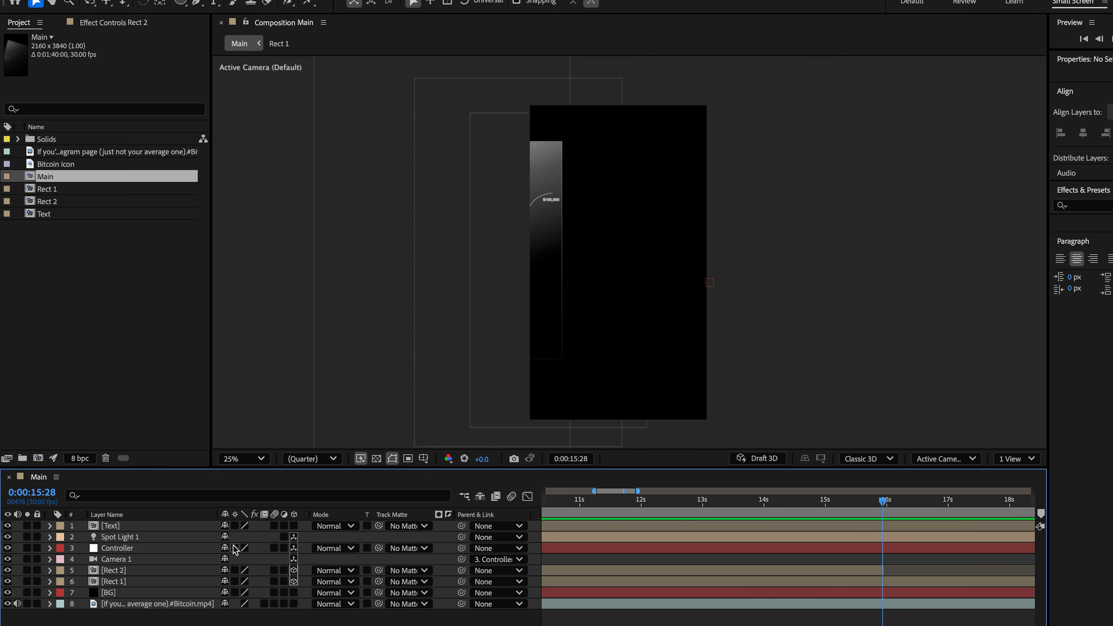
Add a text layer reading "Thats not luck" in the upper part of the Main composition.
left_click(214, 7)
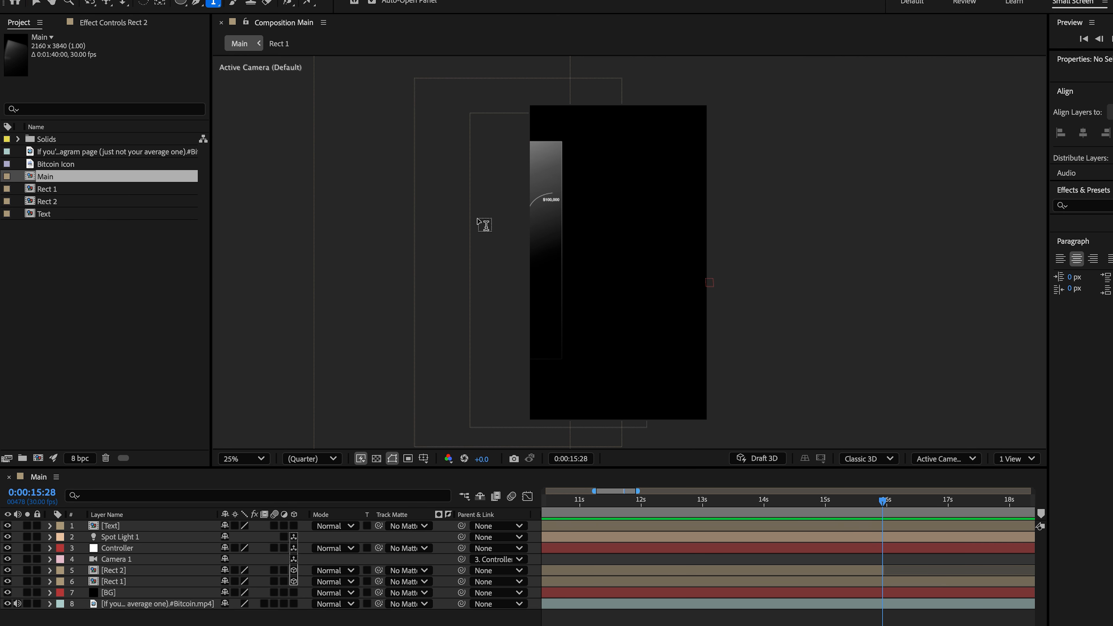
left_click(563, 229)
type("Thats ")
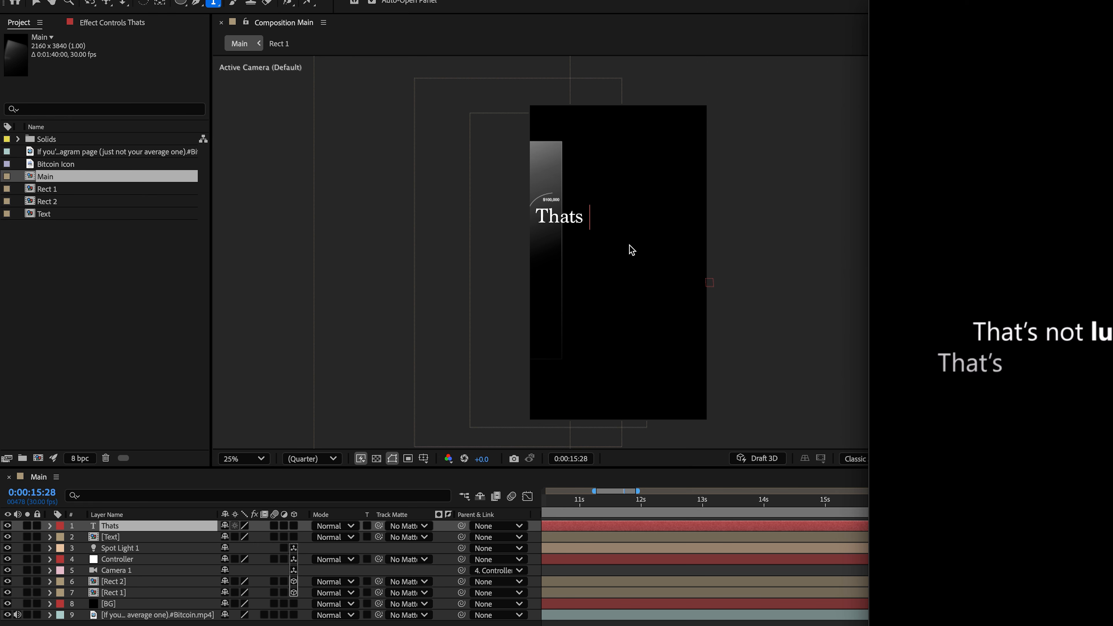
type("not luck")
Change the new text's font to Helvetica Neue and correct its wording to "That's not luck".
key("ctrl+a")
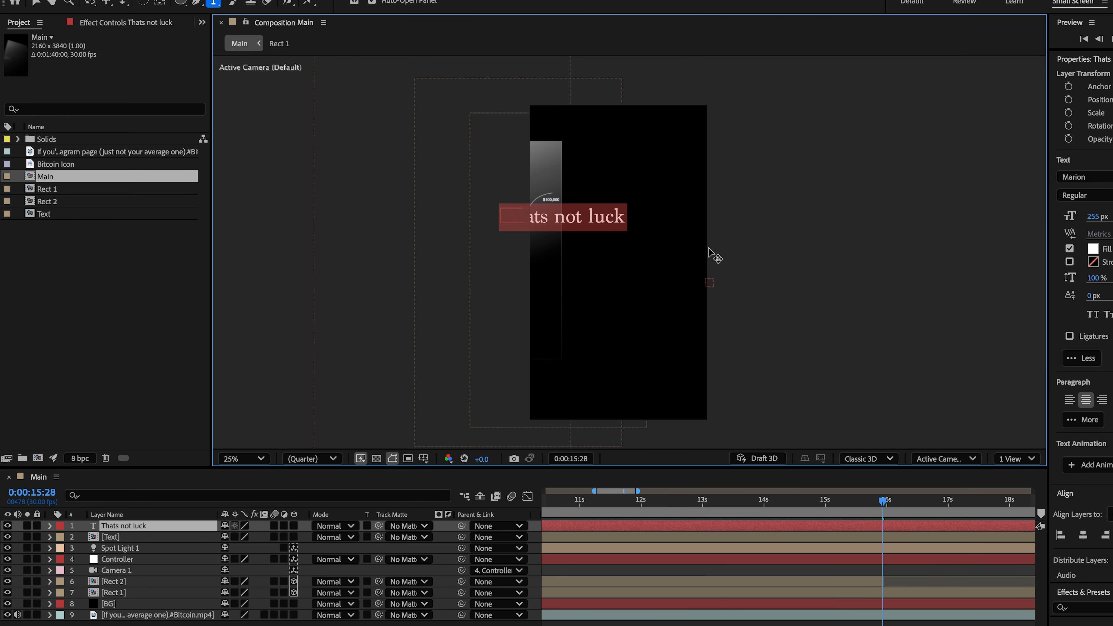
left_click(1088, 177)
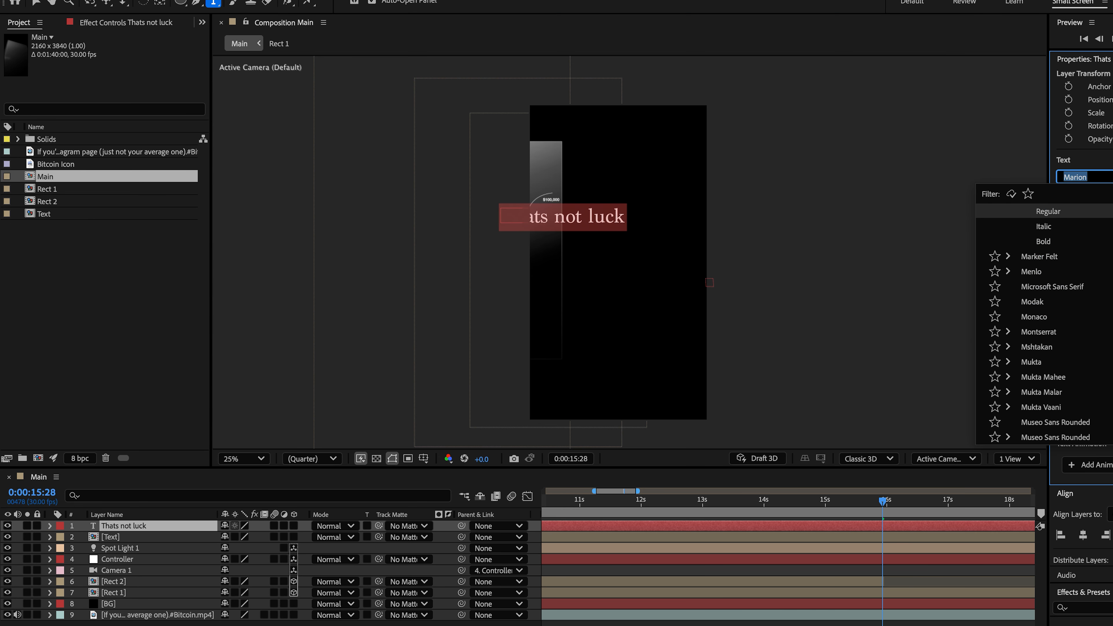
left_click(1111, 177)
left_click(1010, 274)
key("Escape")
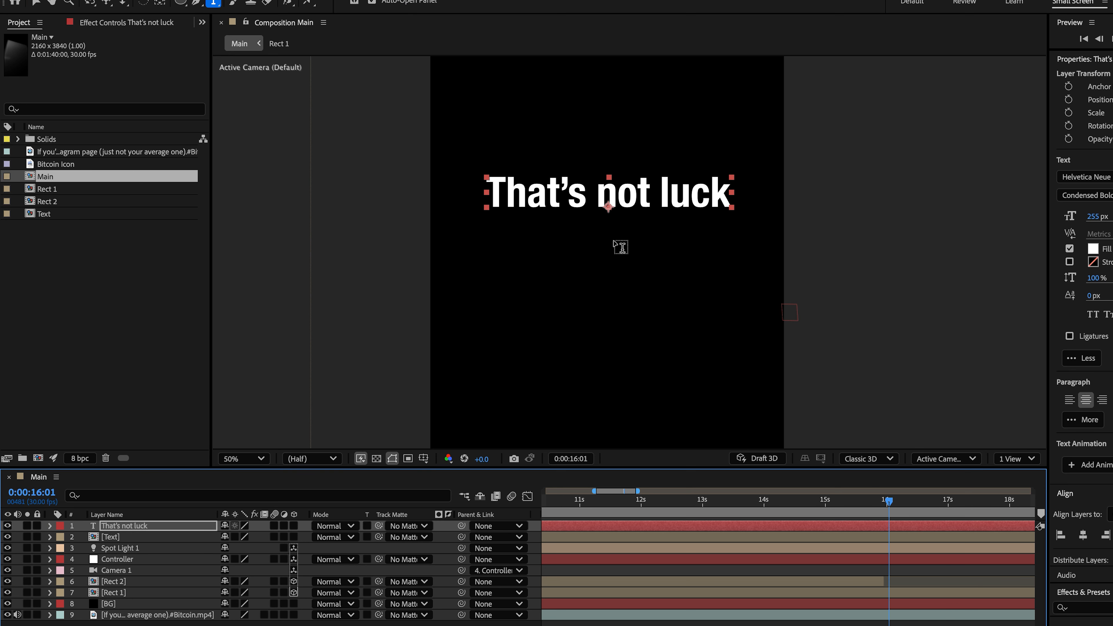
Set the font style of the whole "That's not luck" line to Light.
double_click(609, 195)
left_click(1085, 195)
left_click(1055, 230)
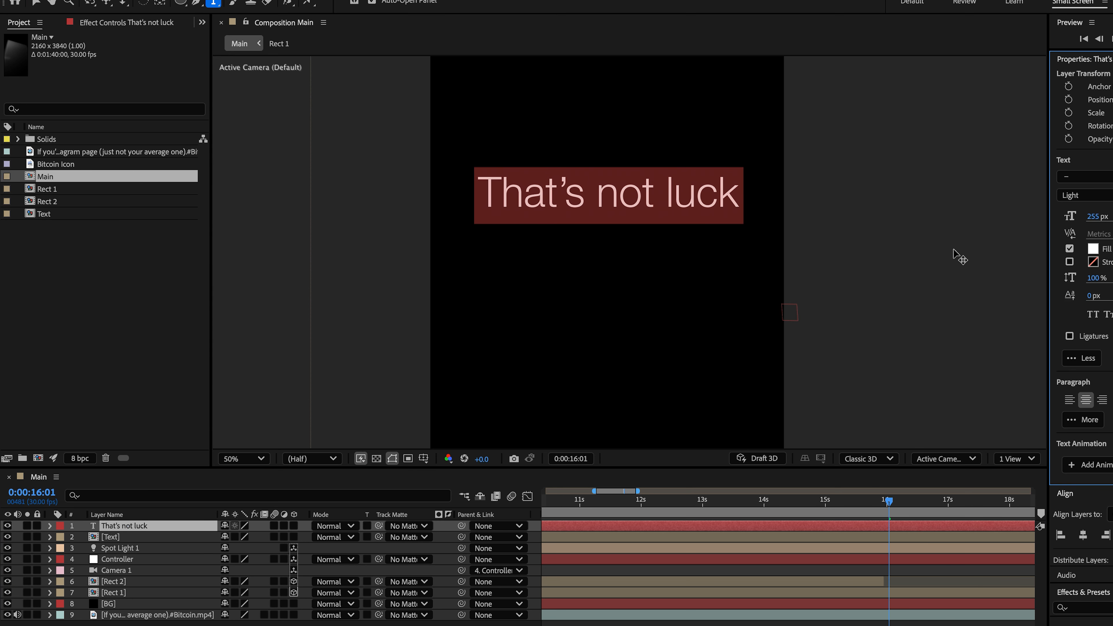
left_click(648, 306)
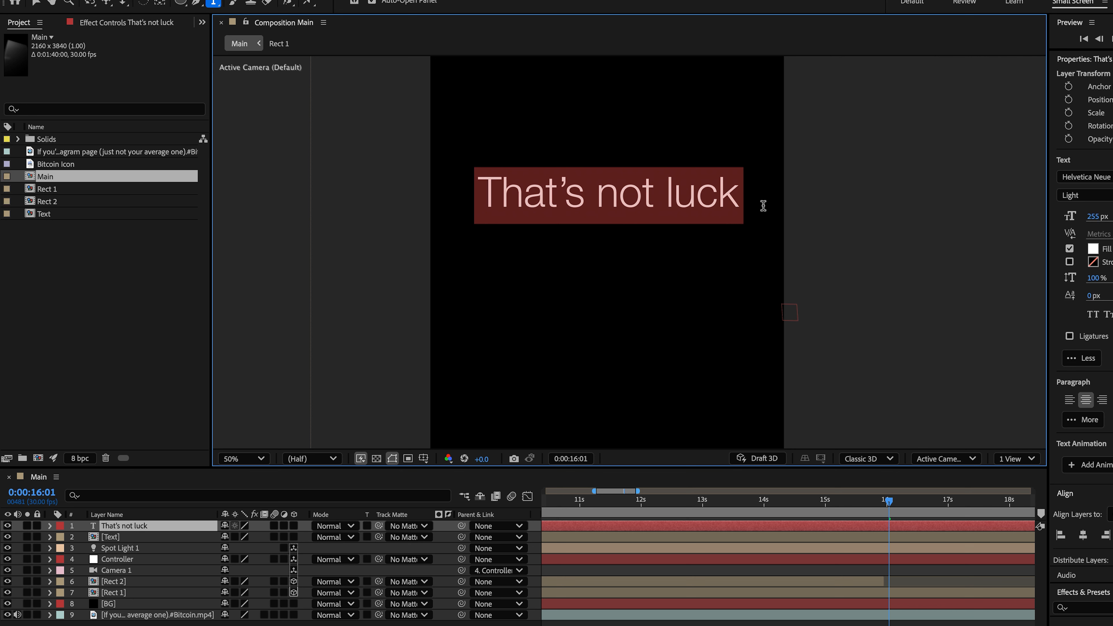
Set only the word "luck" to Bold and deselect the text layer.
left_click(678, 192)
left_click_drag(666, 193, 754, 193)
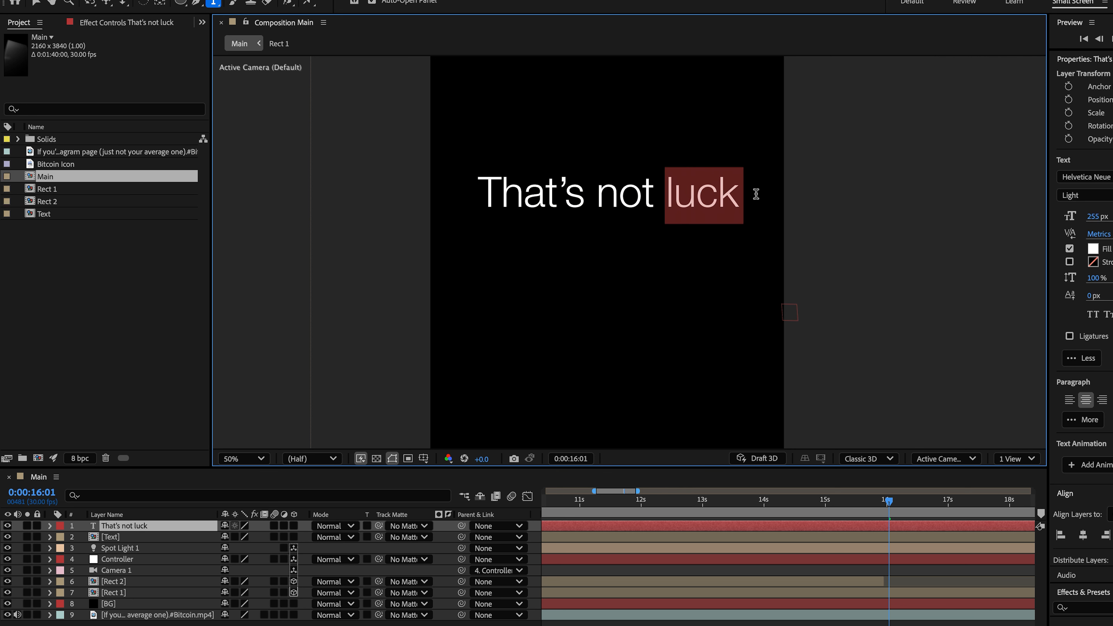
left_click(1086, 195)
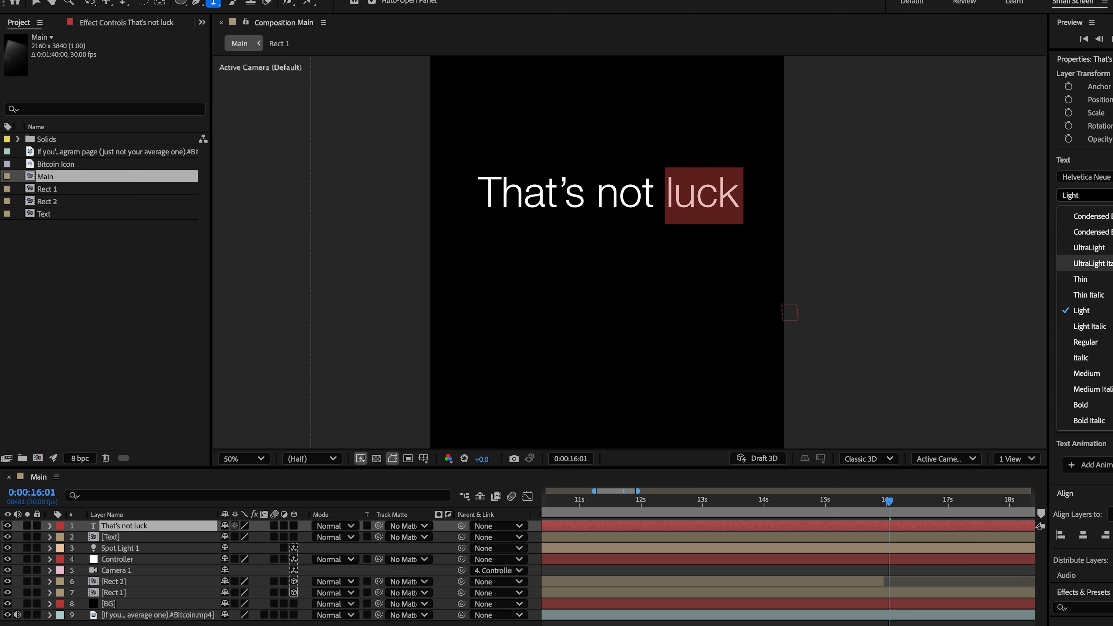
left_click(1081, 405)
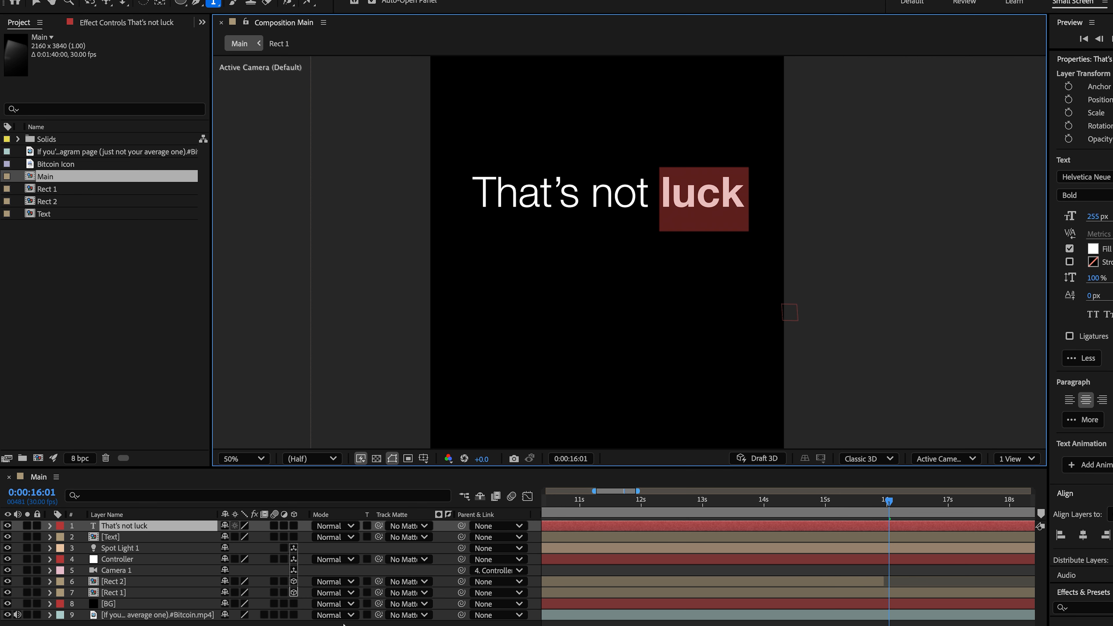
left_click(307, 623)
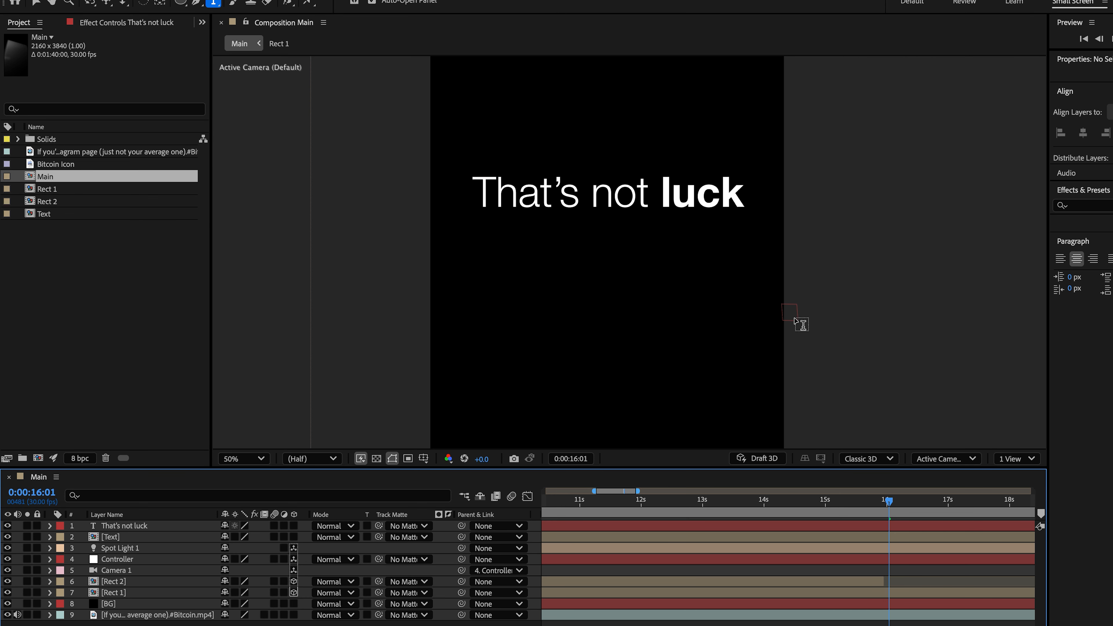
Reduce the whole "That's not luck" text to 224 px and move the current time to 0:00:15:28.
key("comma")
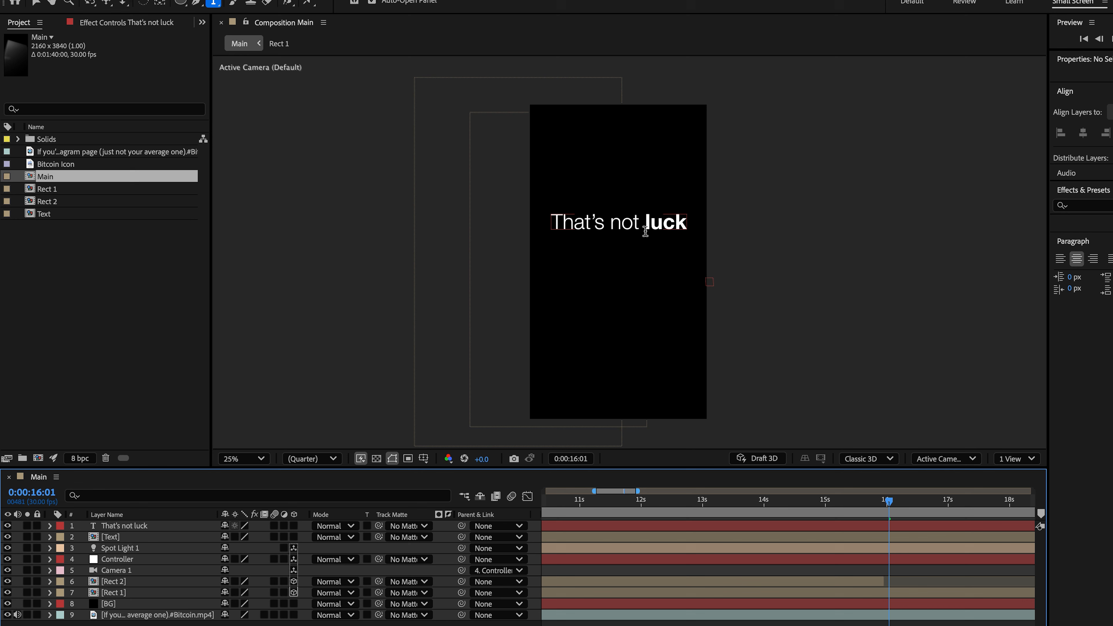
triple_click(615, 229)
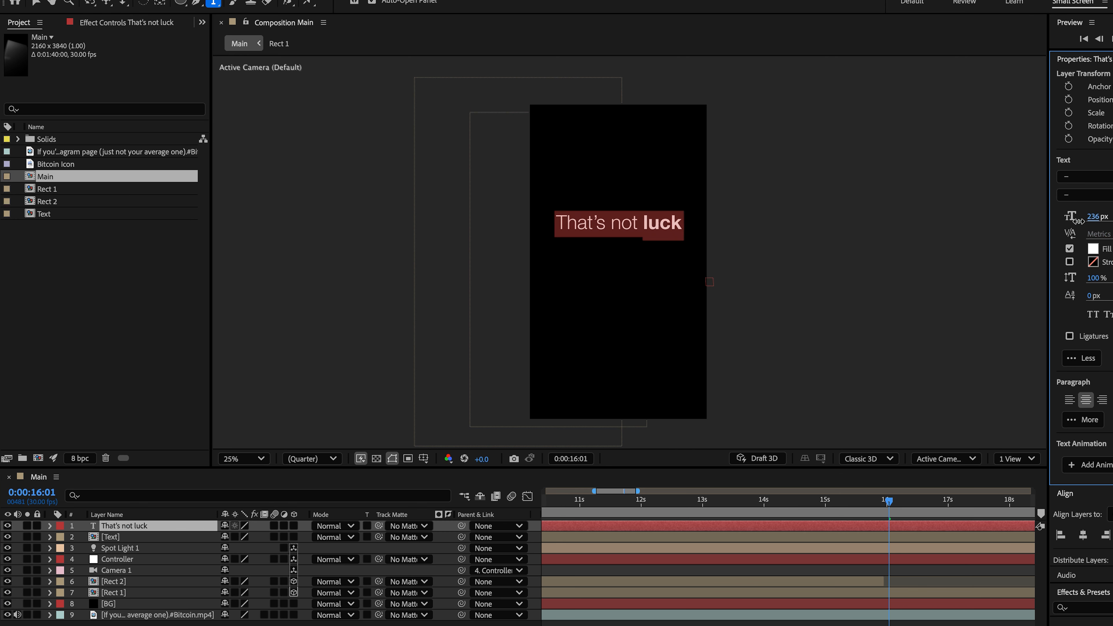
left_click_drag(874, 510, 882, 510)
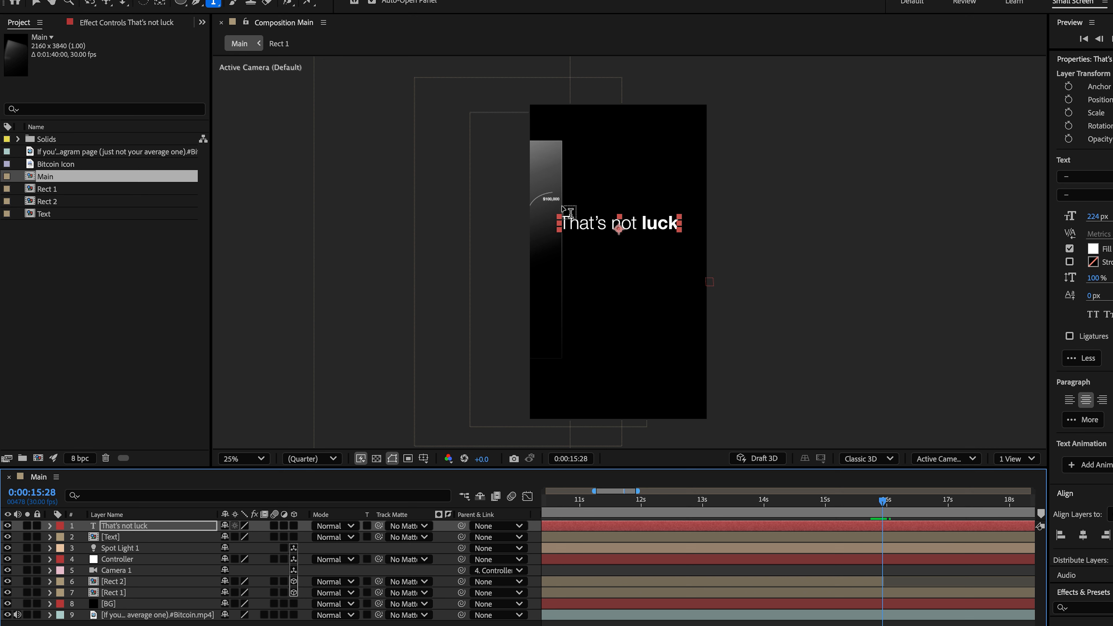
Add a second line reading "That's pure demand" to the "That's not luck" text.
left_click(677, 223)
key("Return")
type("Thats")
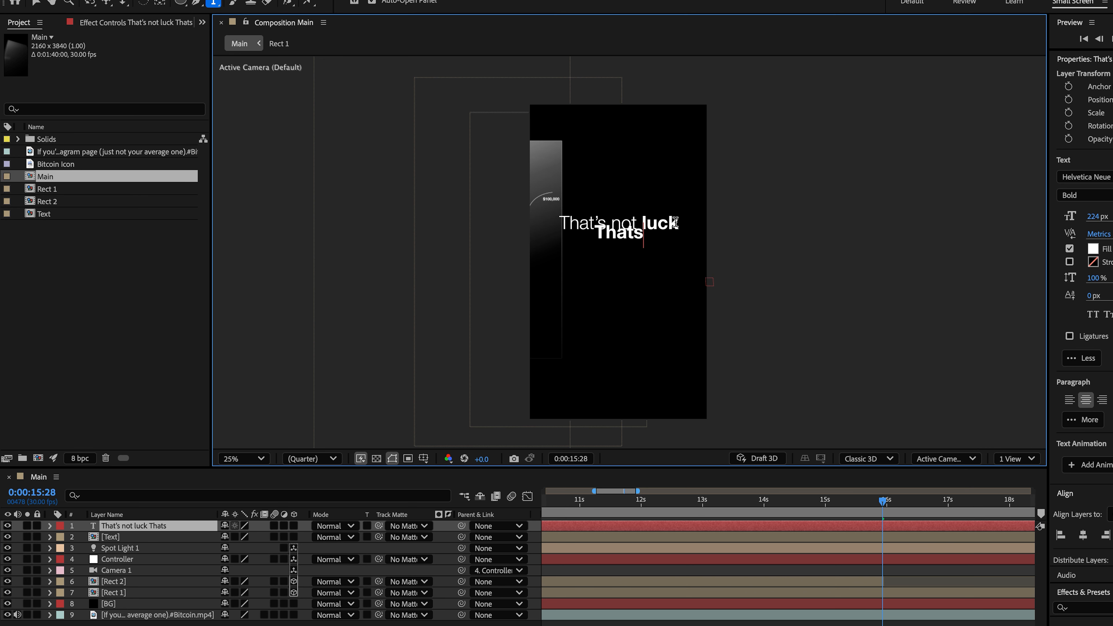
key("BackSpace")
type("'s pure d")
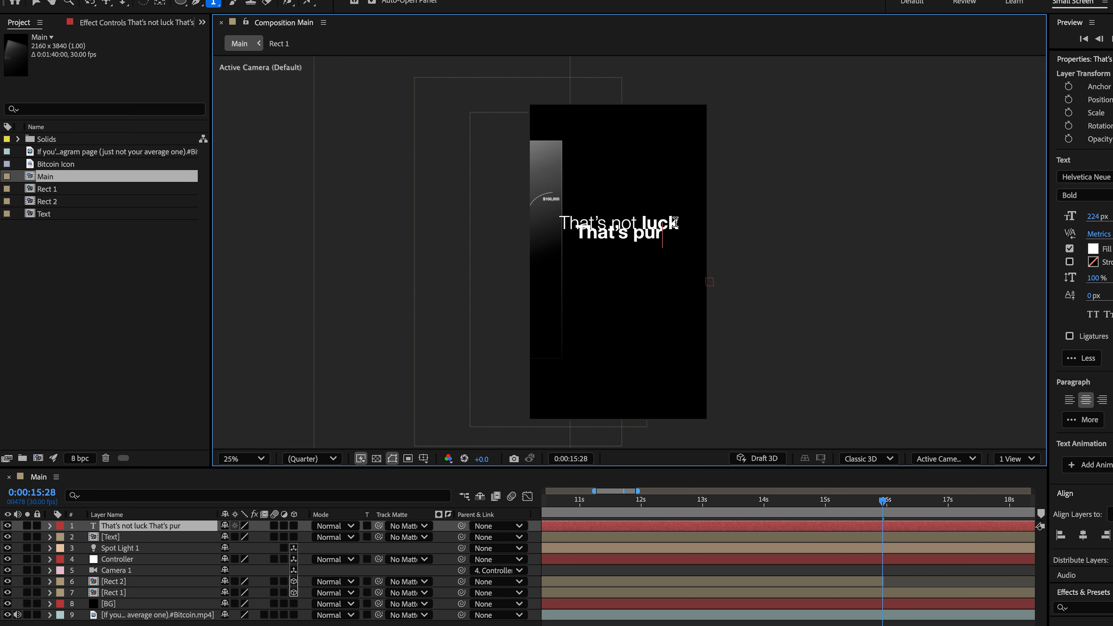
type("emands")
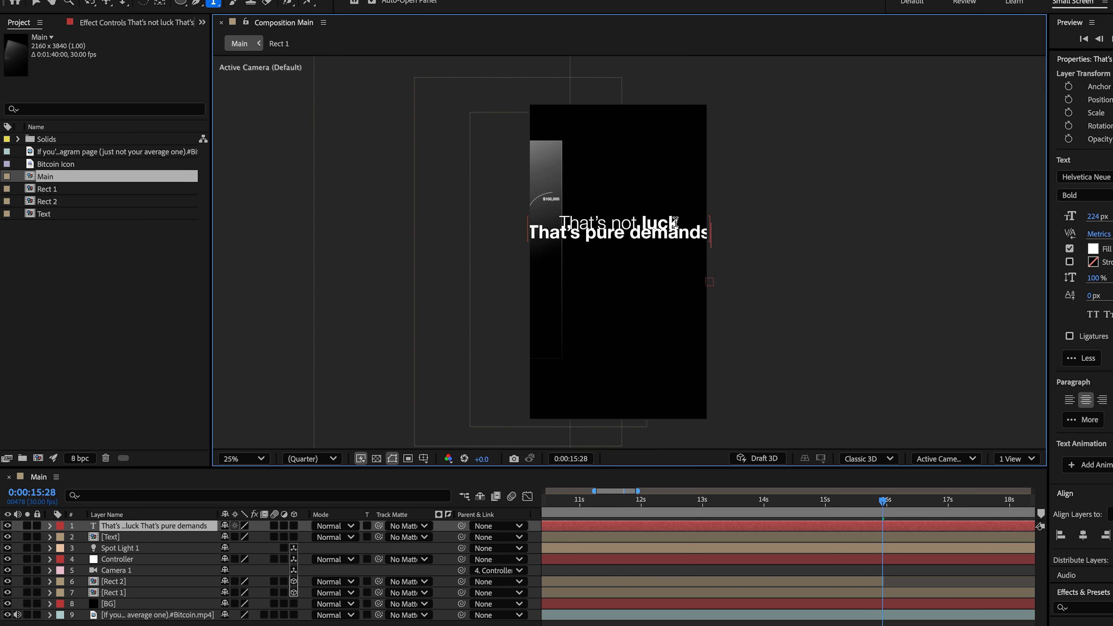
key("BackSpace")
Set the font style of the "That's pure demand" line to Light and the size of both lines to 200 px.
key("shift+Home")
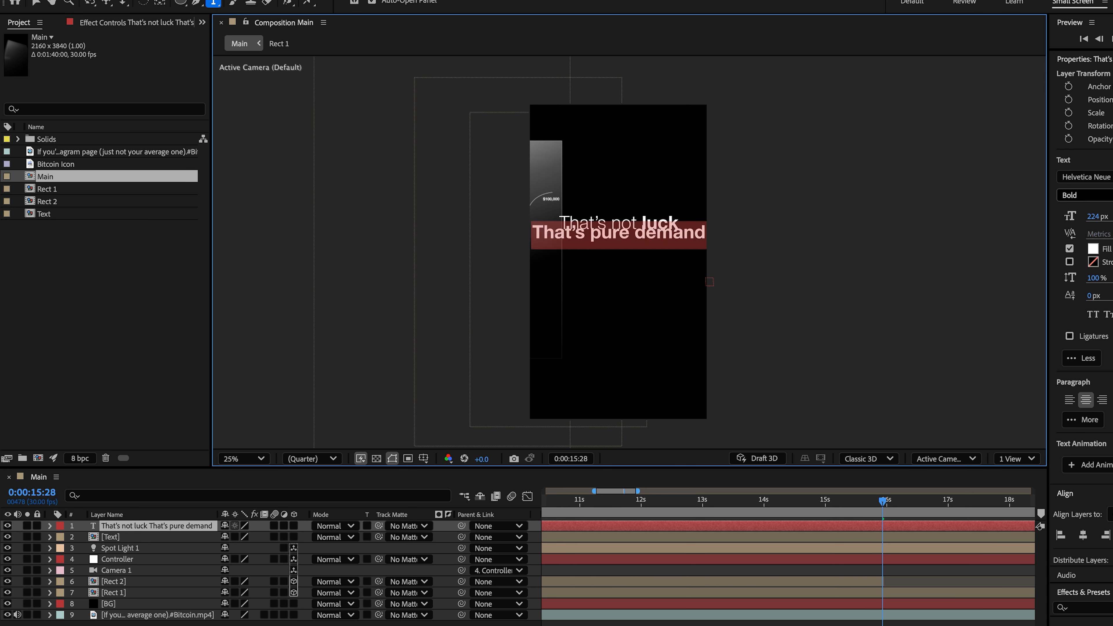
left_click(1085, 195)
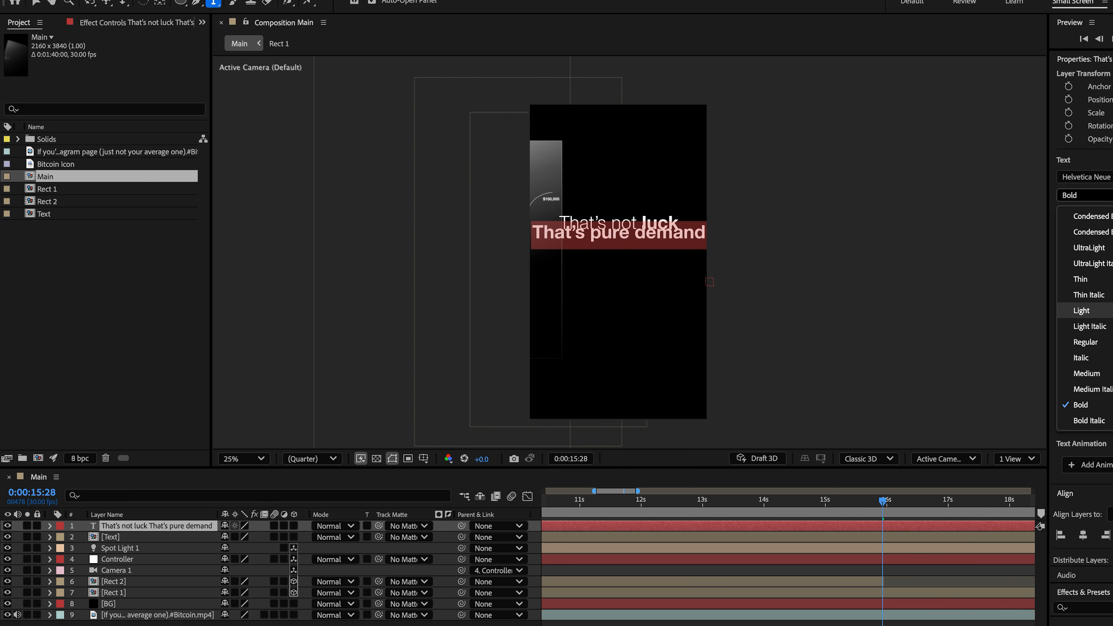
left_click(1091, 310)
key("super+a")
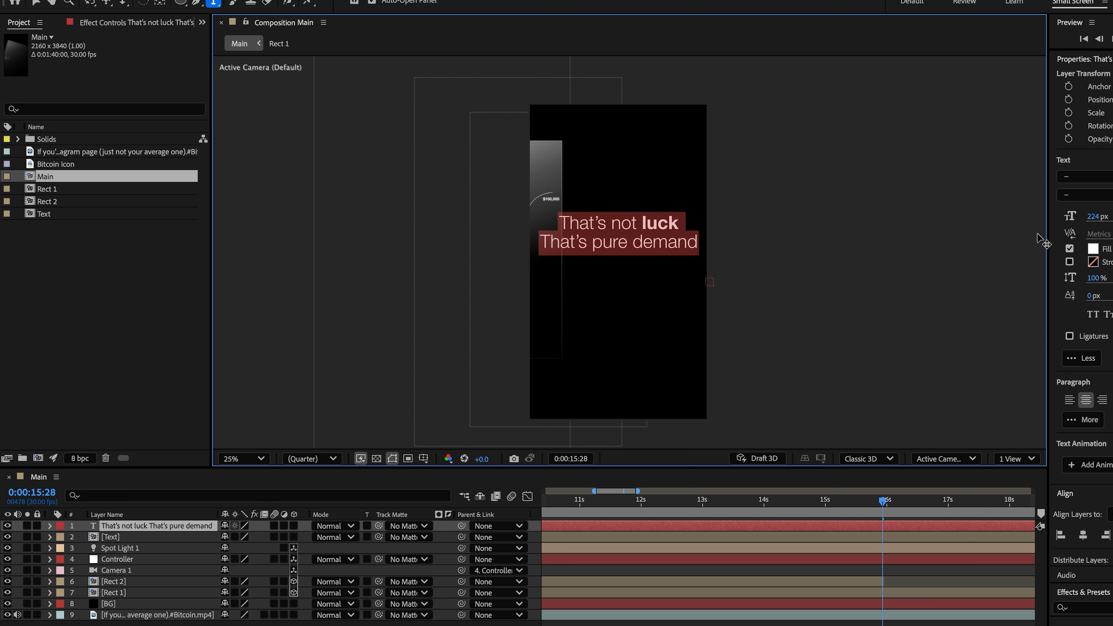
left_click(1091, 219)
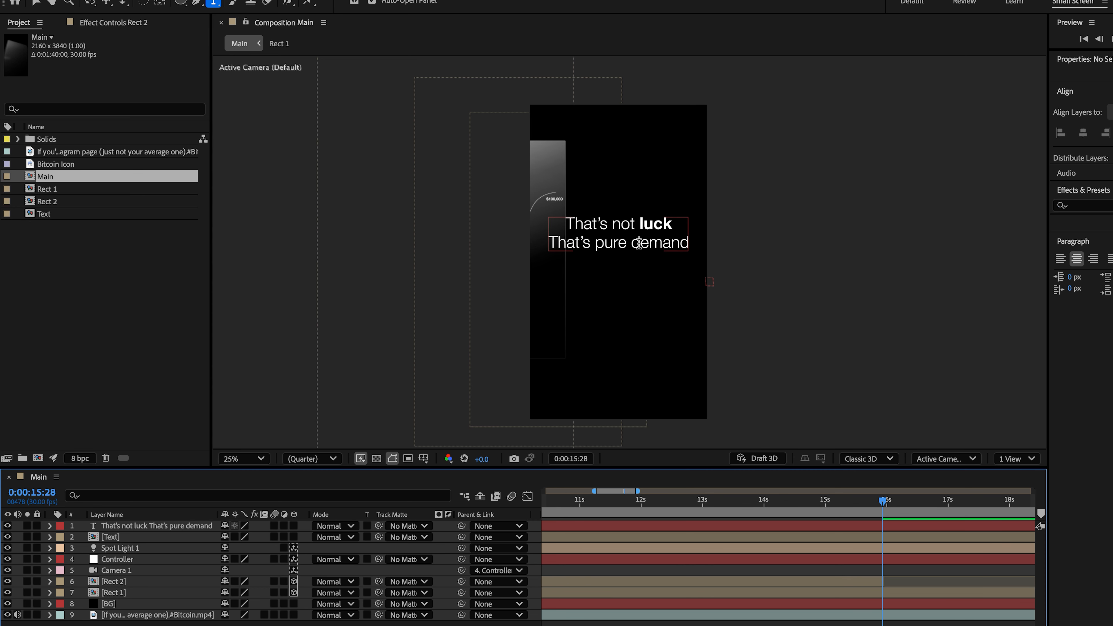
Set only the word "demand" to Bold Italic and deselect the text layer.
left_click(639, 244)
left_click_drag(632, 244, 700, 245)
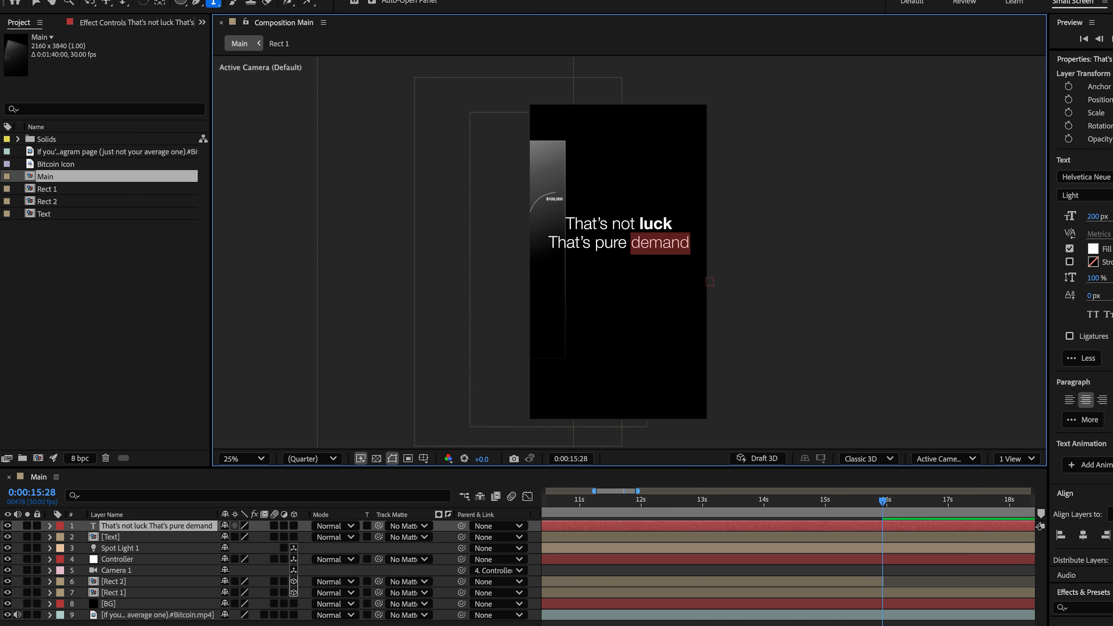
left_click(1104, 195)
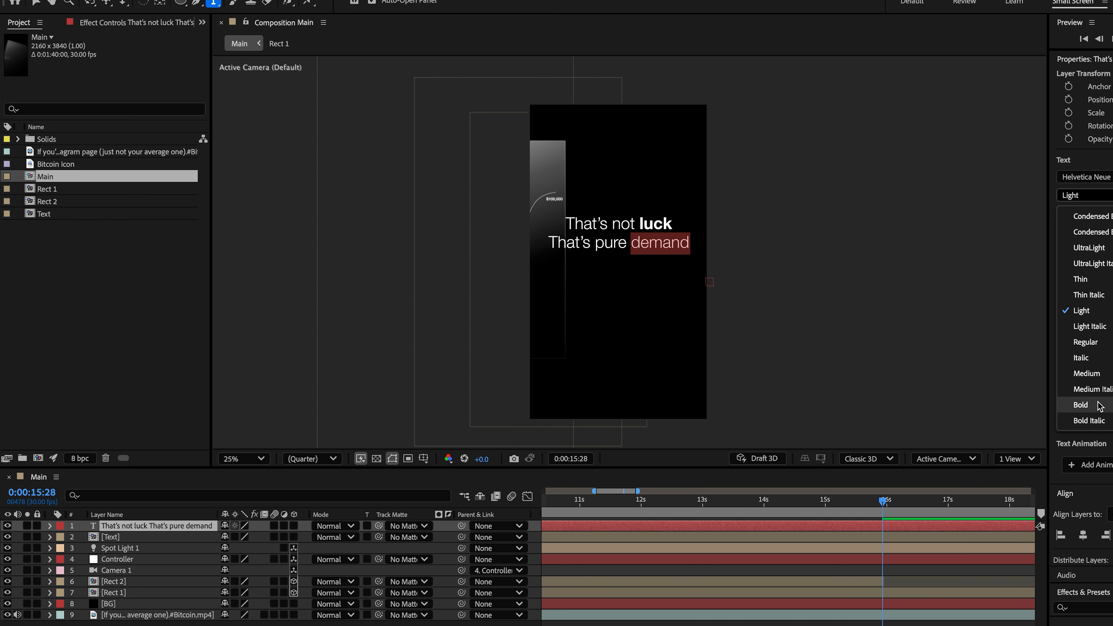
left_click(1104, 423)
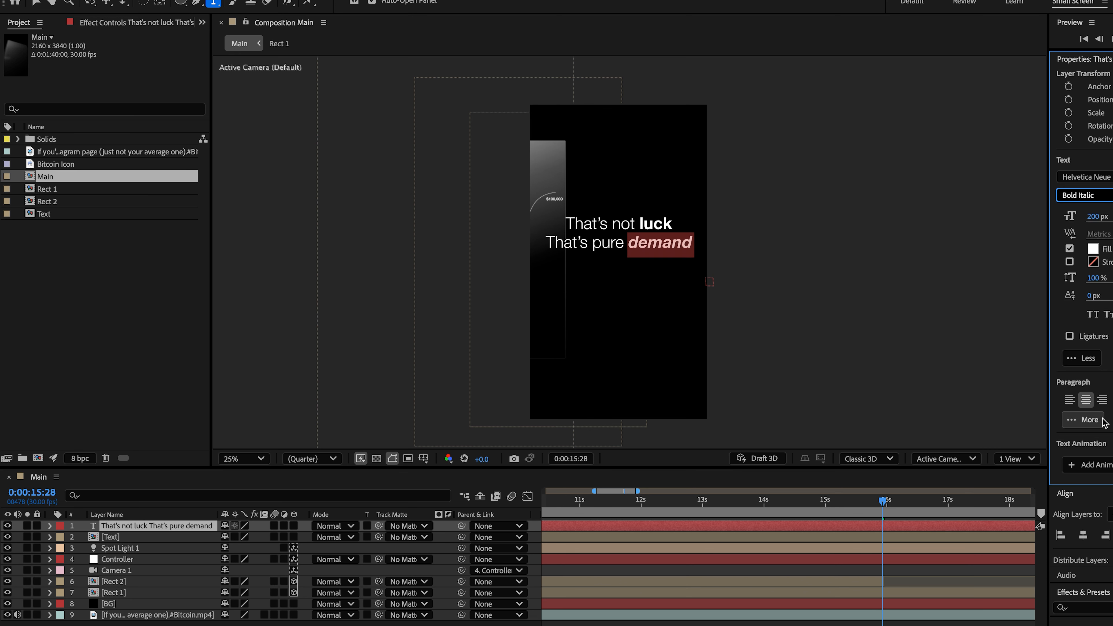
left_click(439, 622)
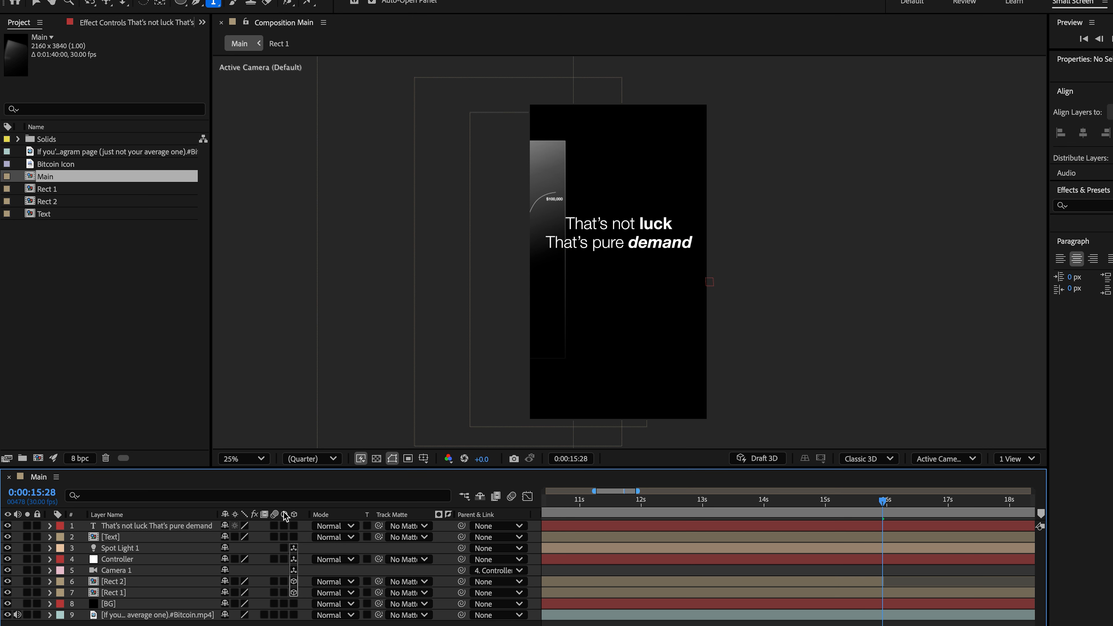
Add a text animator with Position and Opacity properties to the "That's not luck That's pure demand" layer.
left_click(191, 519)
left_click(192, 523)
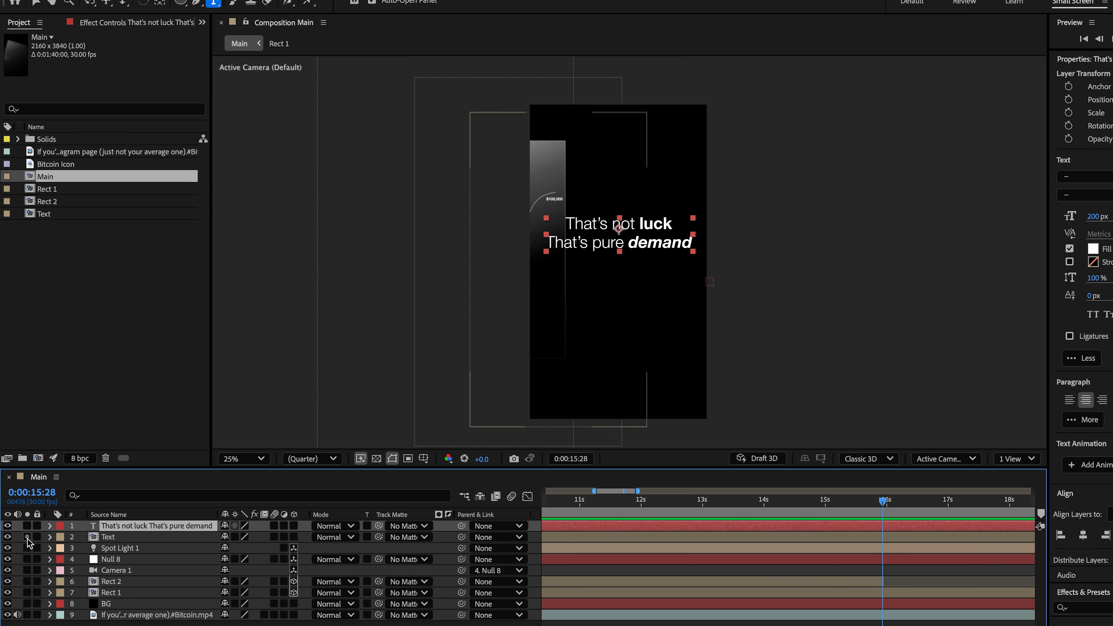
left_click(49, 526)
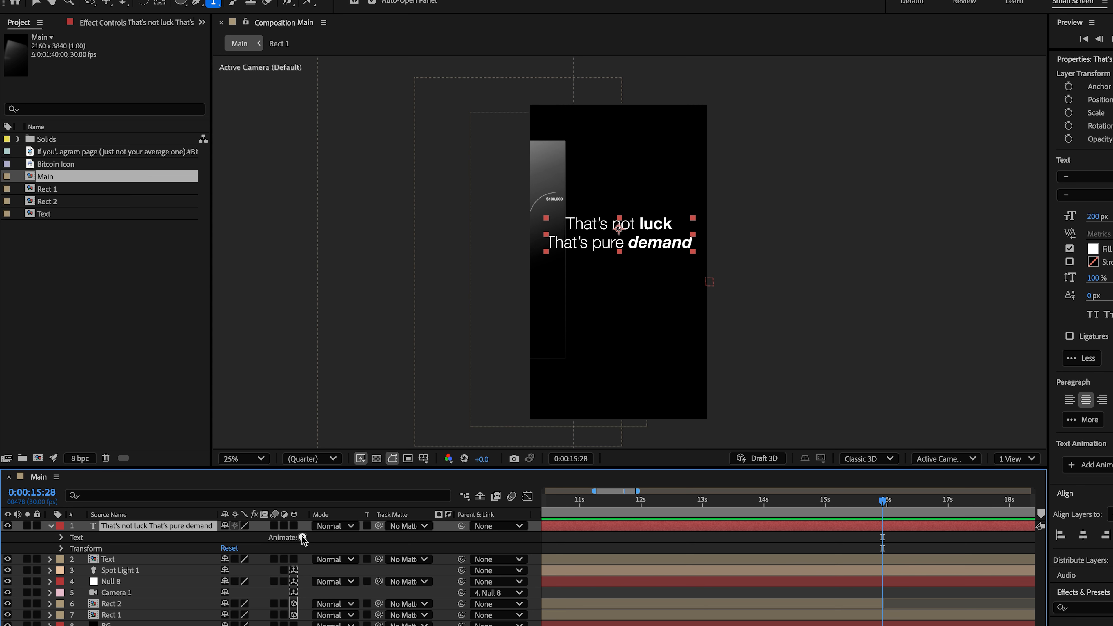
left_click(302, 538)
left_click(377, 434)
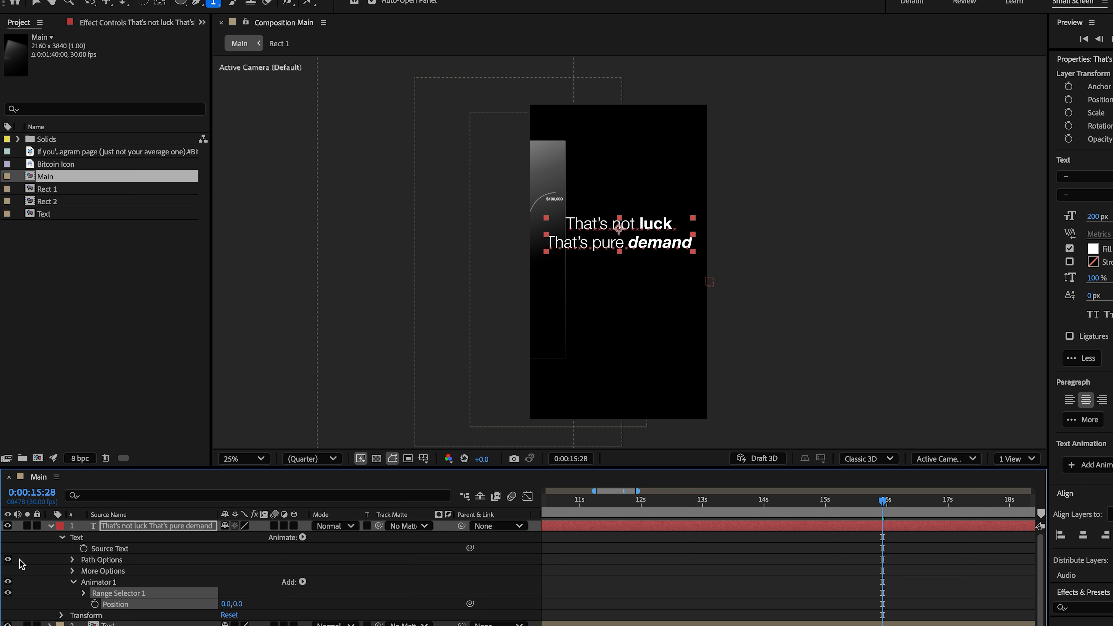
left_click(302, 581)
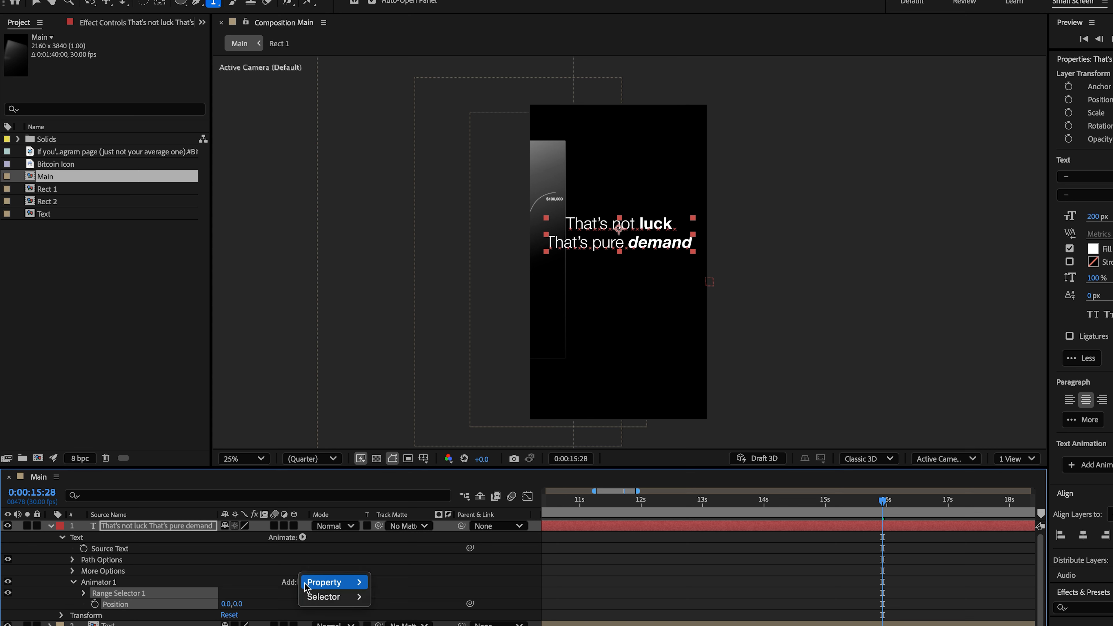
mouse_move(333, 582)
left_click(440, 490)
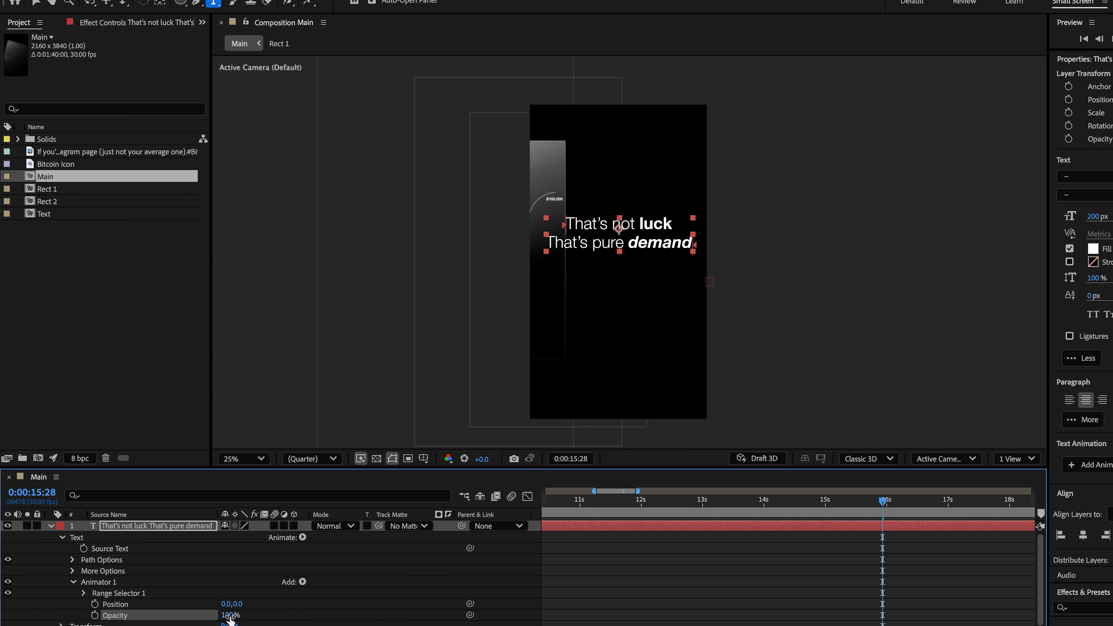
Set the text animator's Position to 0, 200 and lower its Opacity to about 2%.
left_click(236, 606)
left_click(301, 611)
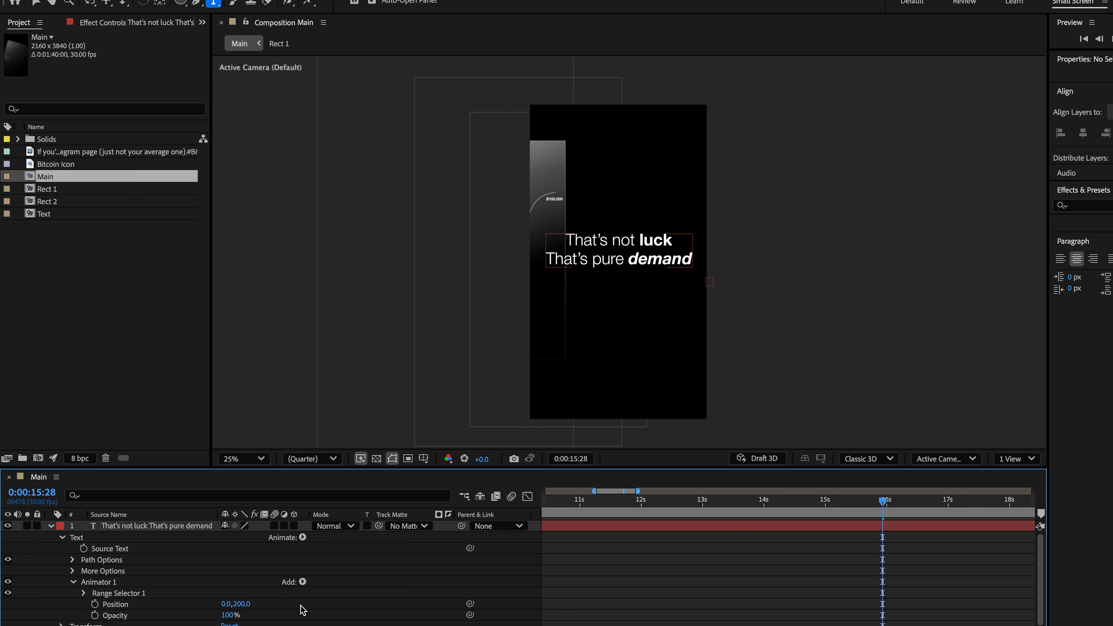
left_click_drag(231, 619, 188, 616)
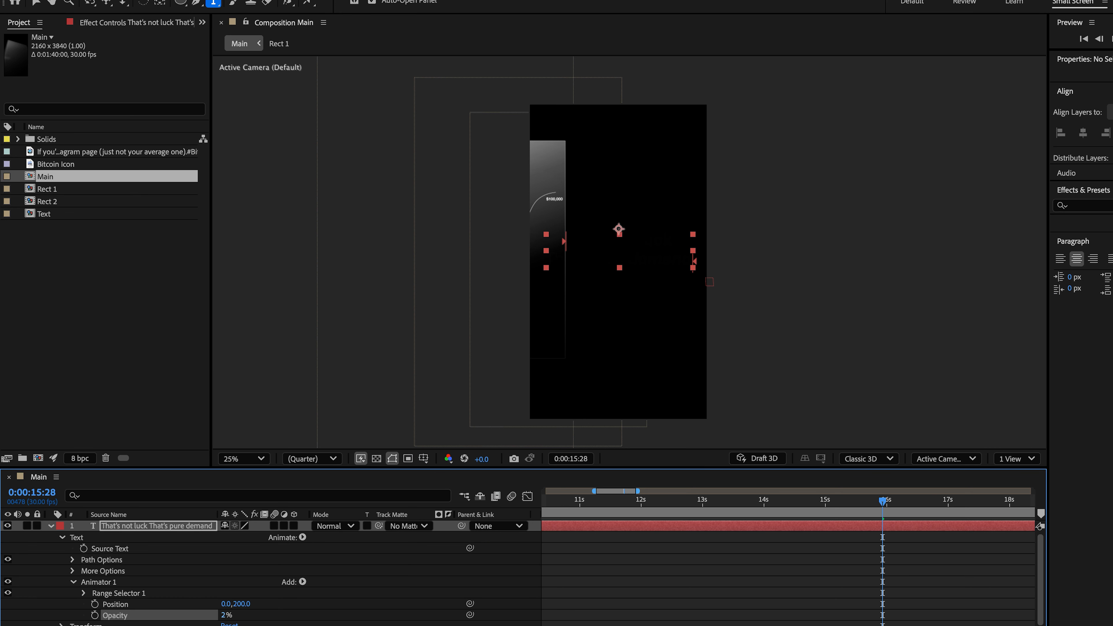
Base Range Selector 1 of the text animator on Words and set its Shape to Ramp Up.
left_click(83, 593)
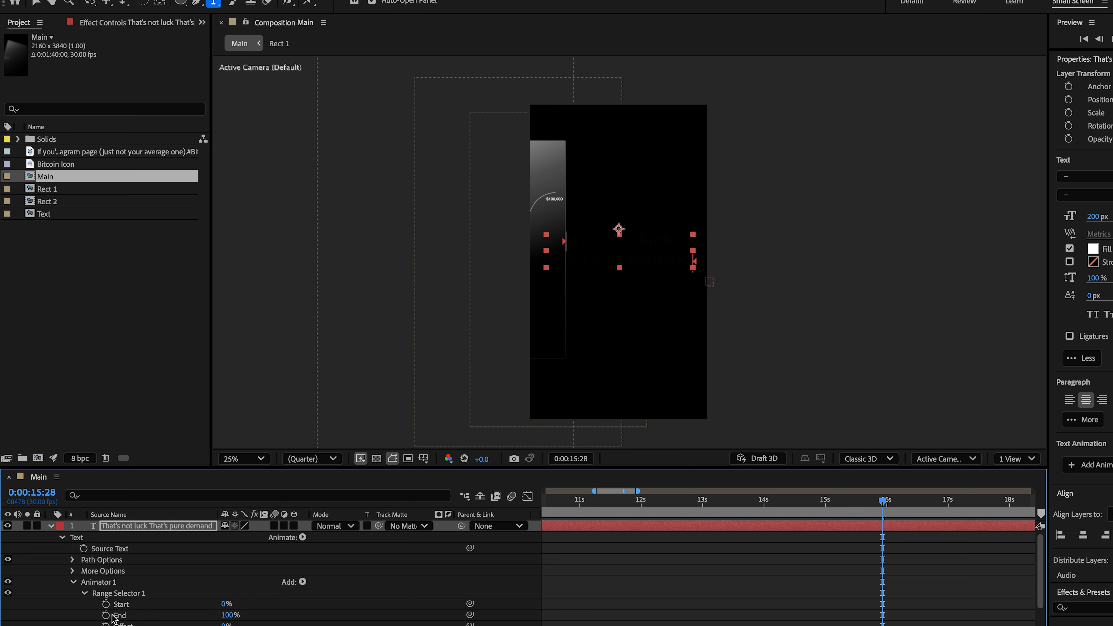
scroll(263, 570, "down", 3)
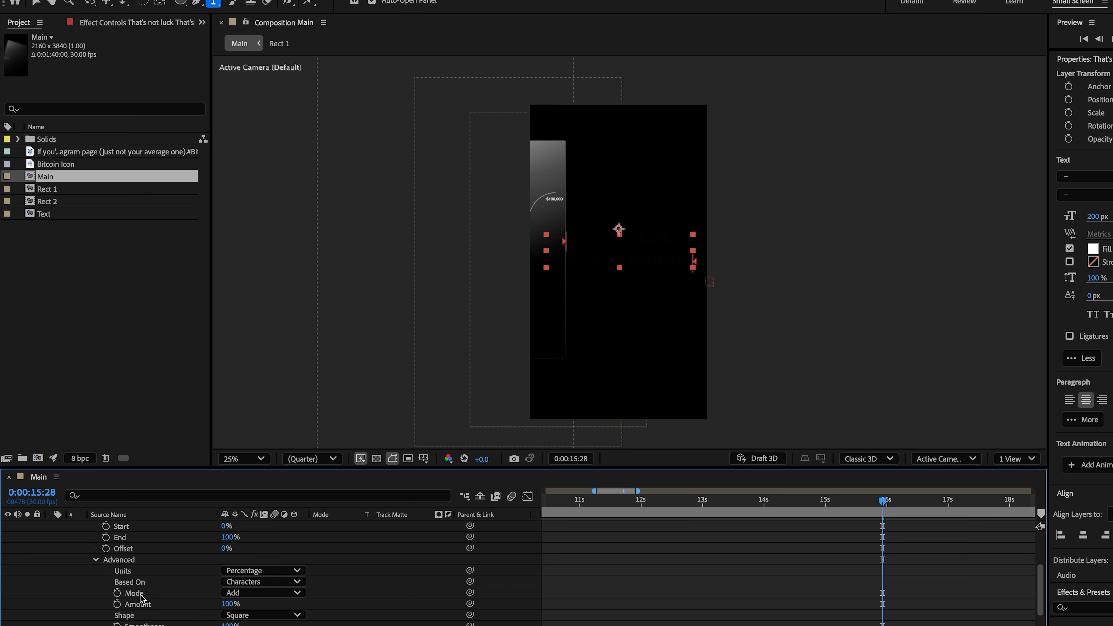
left_click(263, 582)
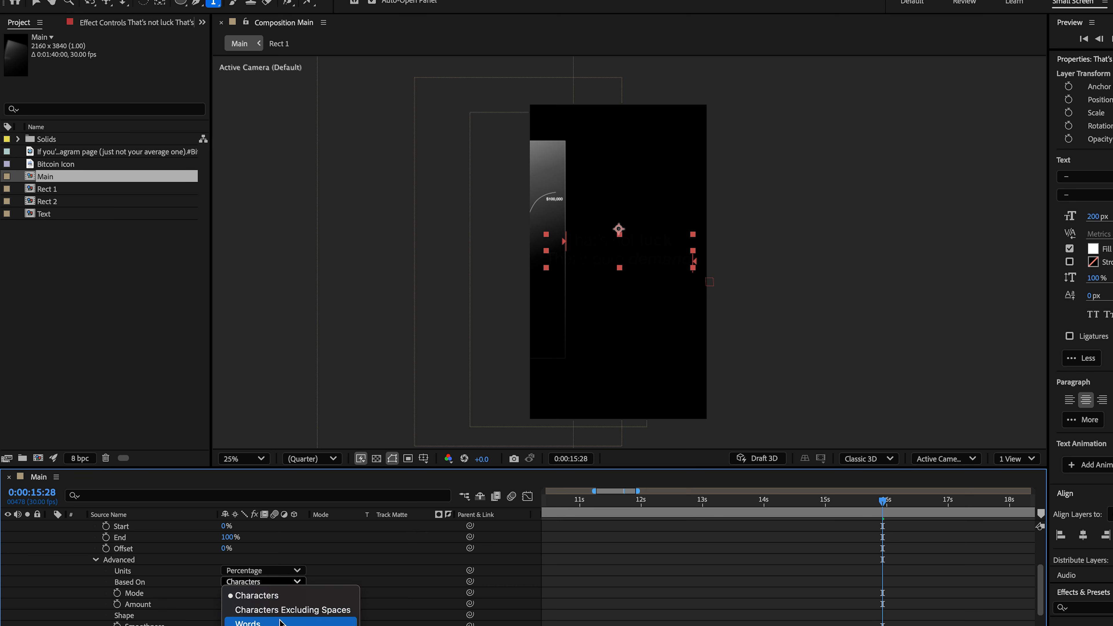
key("Escape")
left_click(263, 615)
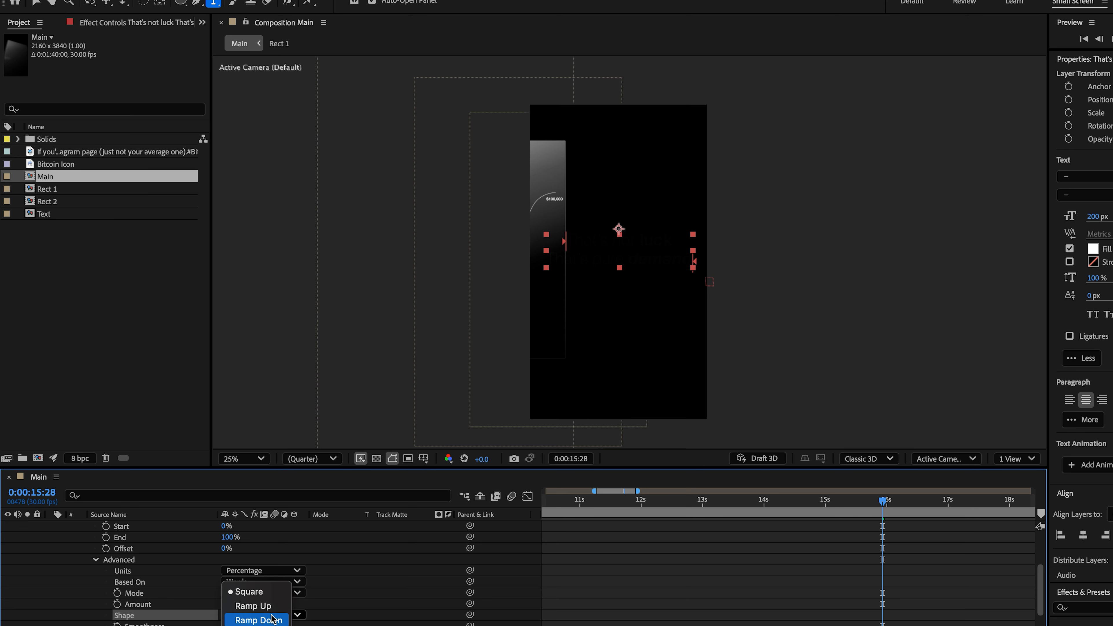
left_click(263, 608)
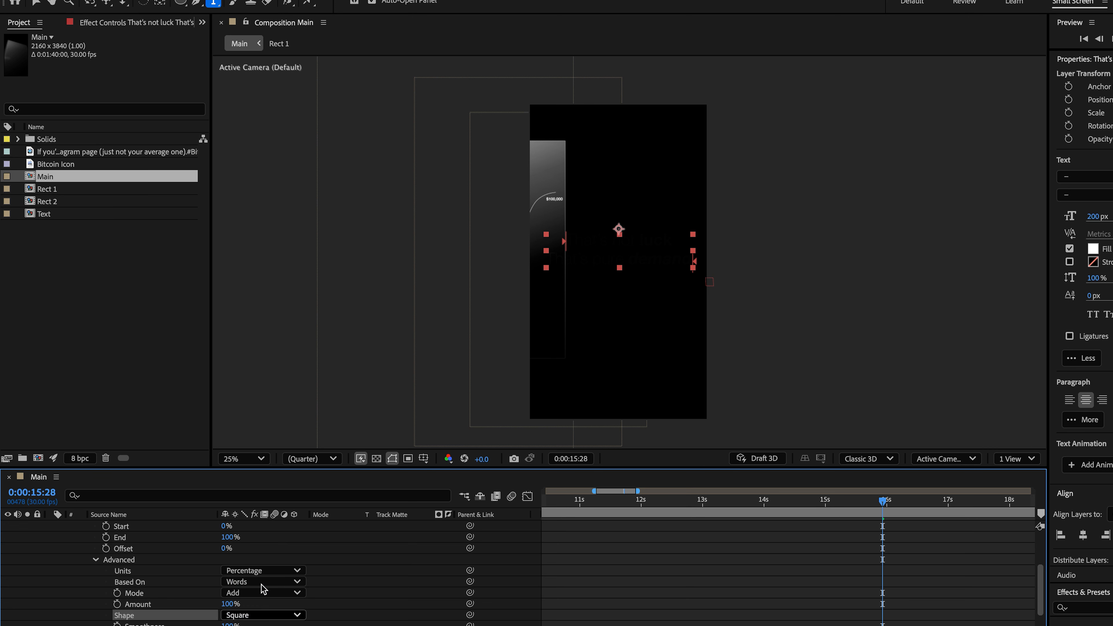
Set the range selector's Ease High to -50%.
left_click(228, 624)
left_click(224, 624)
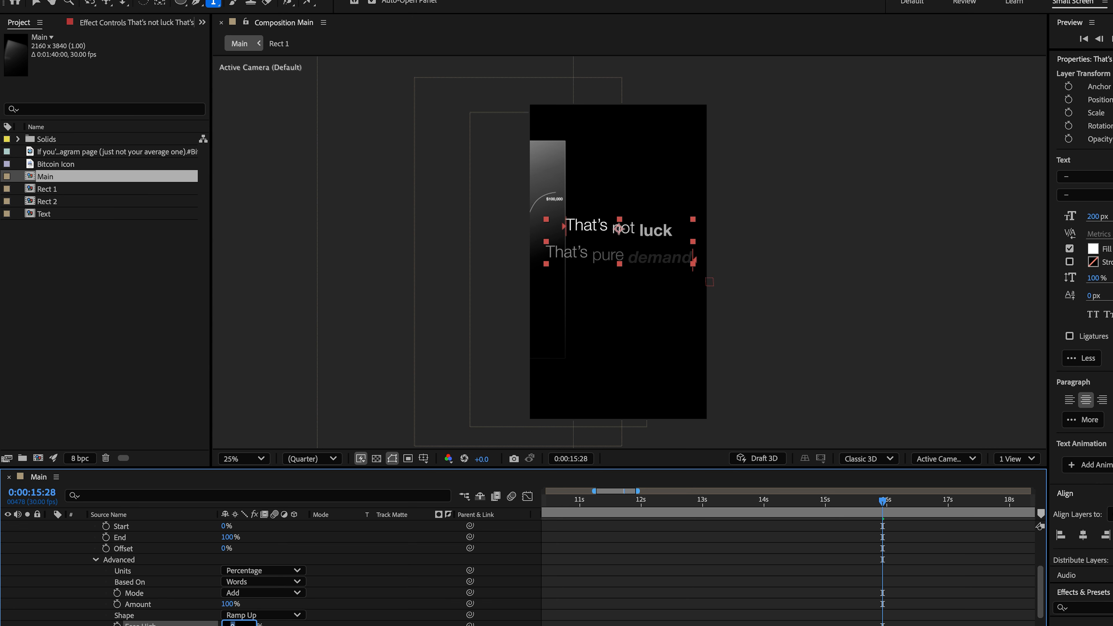
type("-50")
key("Return")
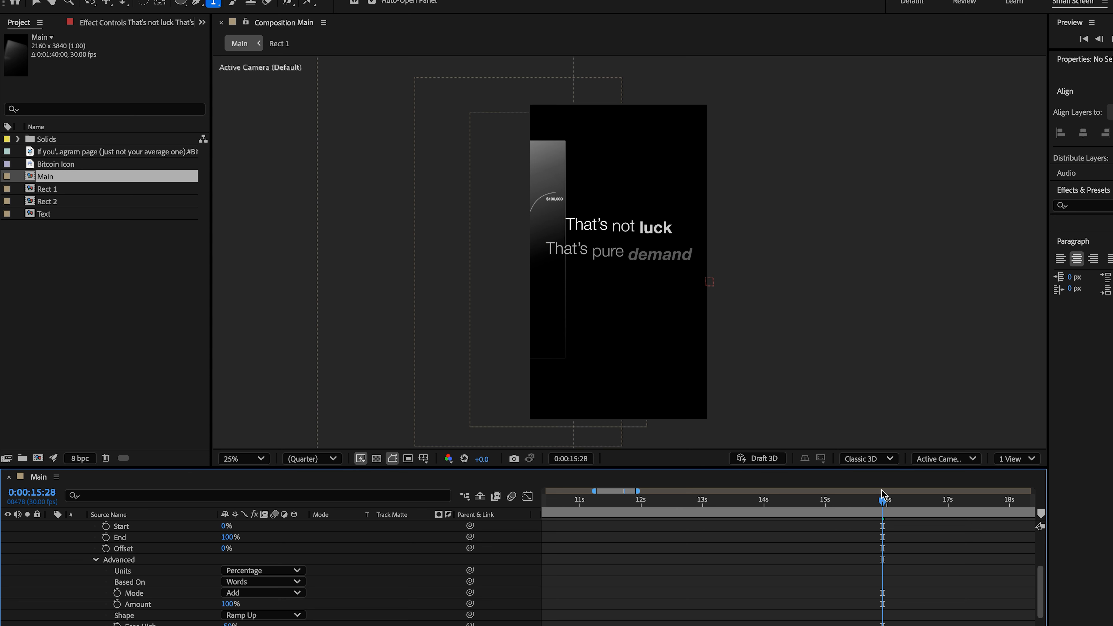
Set the range selector's Offset to -100% and keyframe it at 0:00:15:28.
left_click(225, 548)
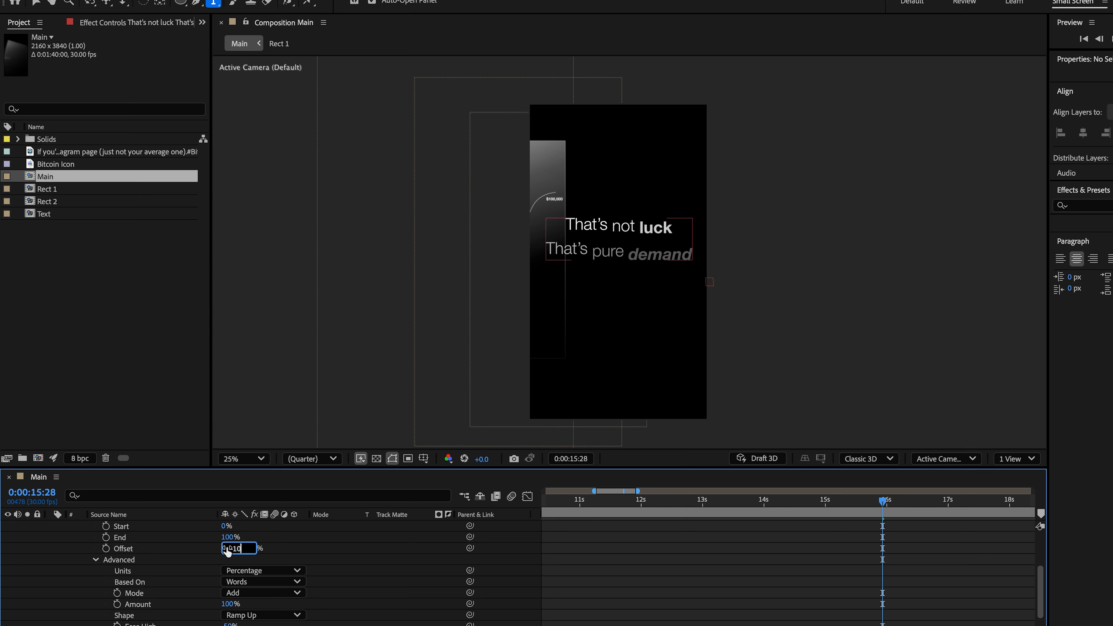
key("Return")
left_click(106, 548)
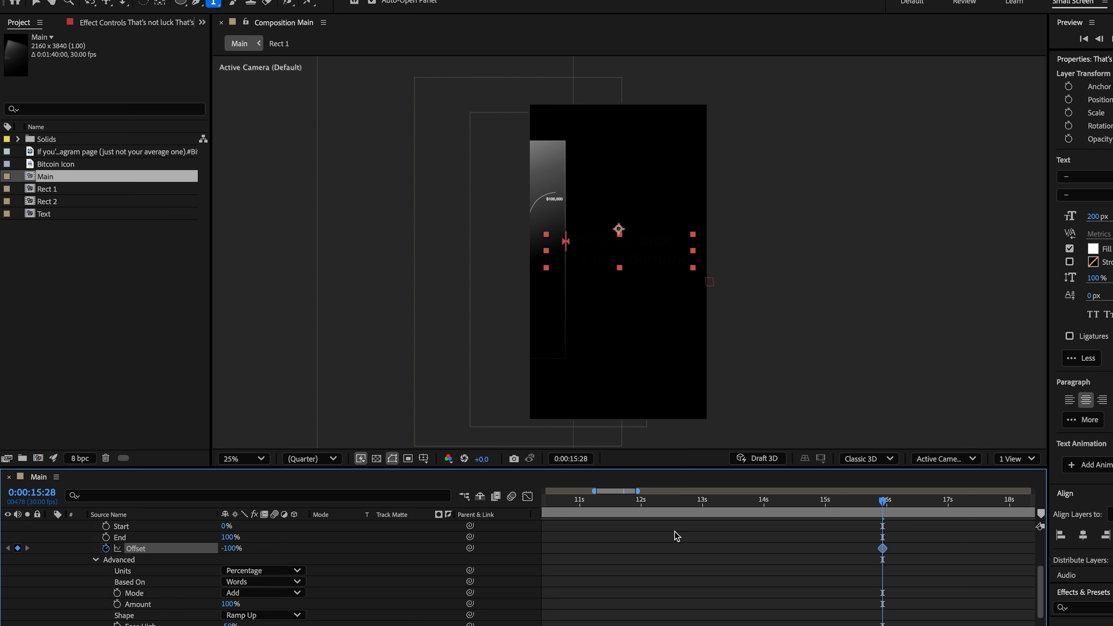
Keyframe the range selector's Offset at 100% at 0:00:16:18 and return the playhead to before the text animation.
left_click_drag(888, 507, 924, 504)
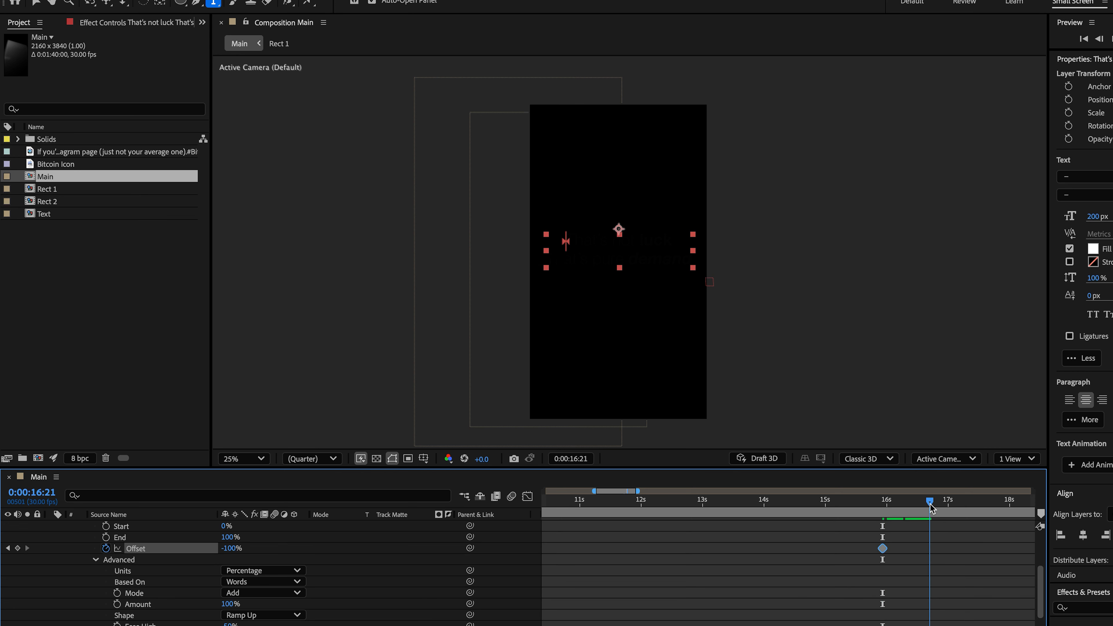
left_click_drag(234, 552, 509, 548)
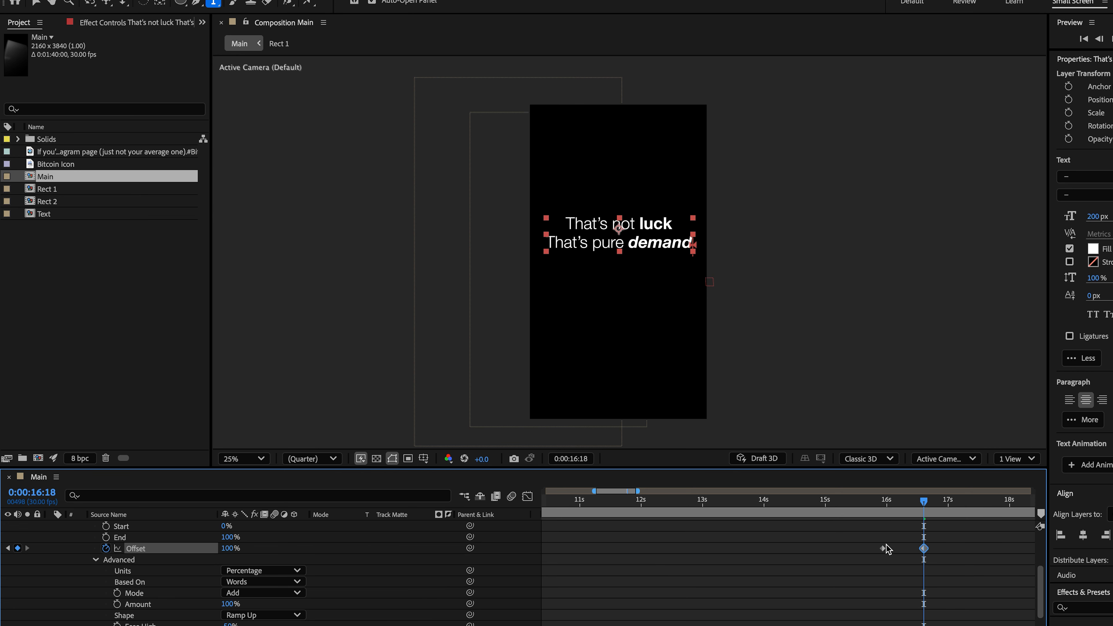
left_click(874, 502)
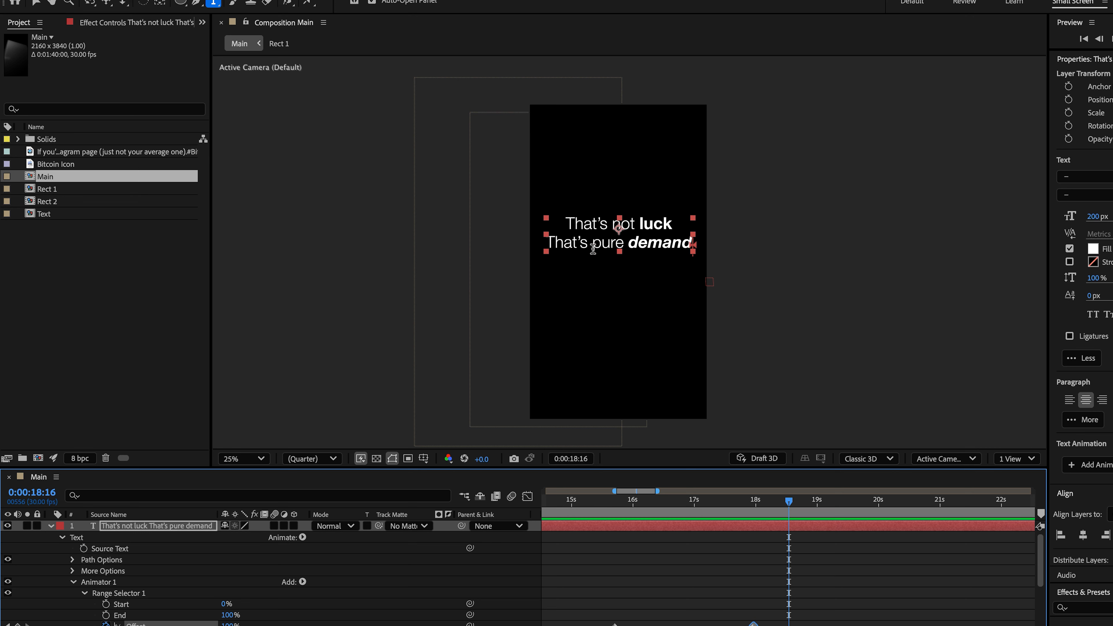
Duplicate the "That's not luck That's pure demand" text layer.
left_click(158, 527)
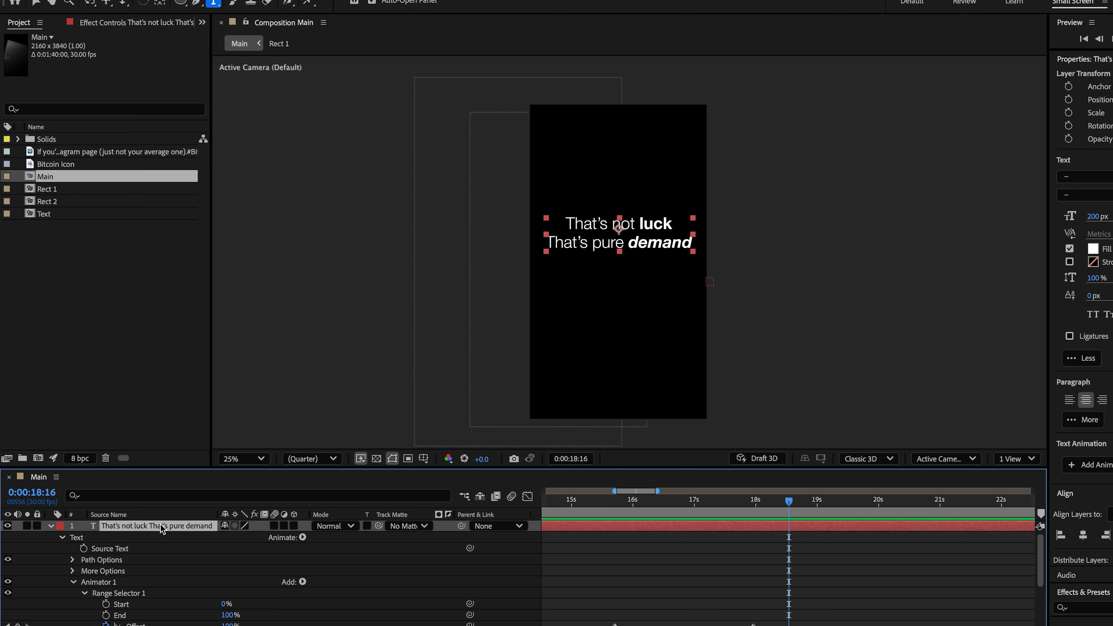
key("ctrl+d")
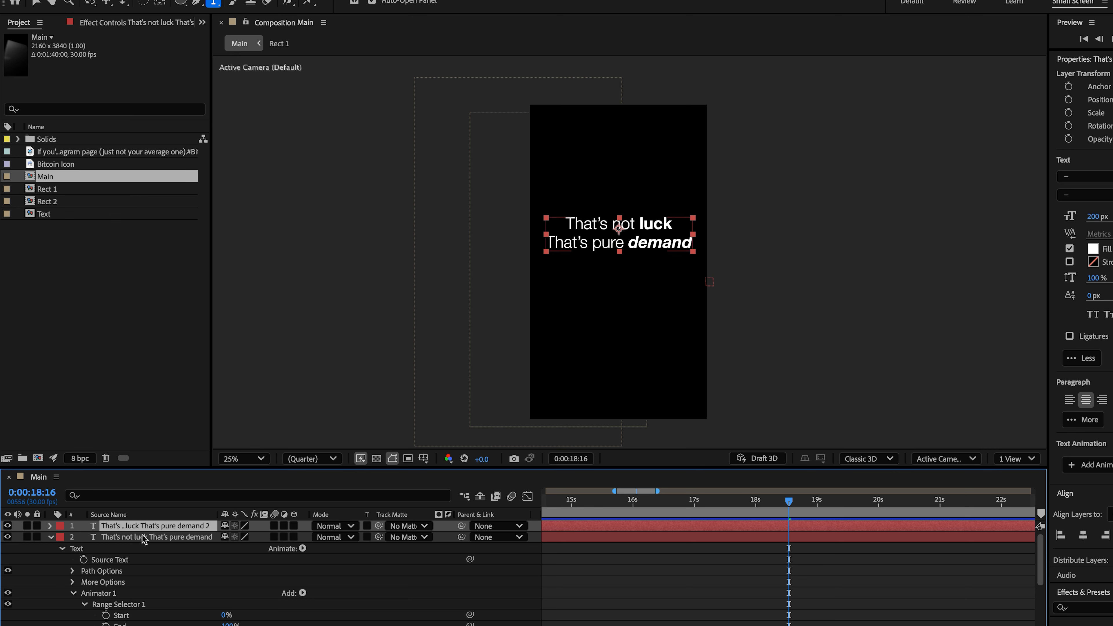
Delete the "That's pure demand" line from the original text layer, leaving only "That's not luck".
left_click(144, 538)
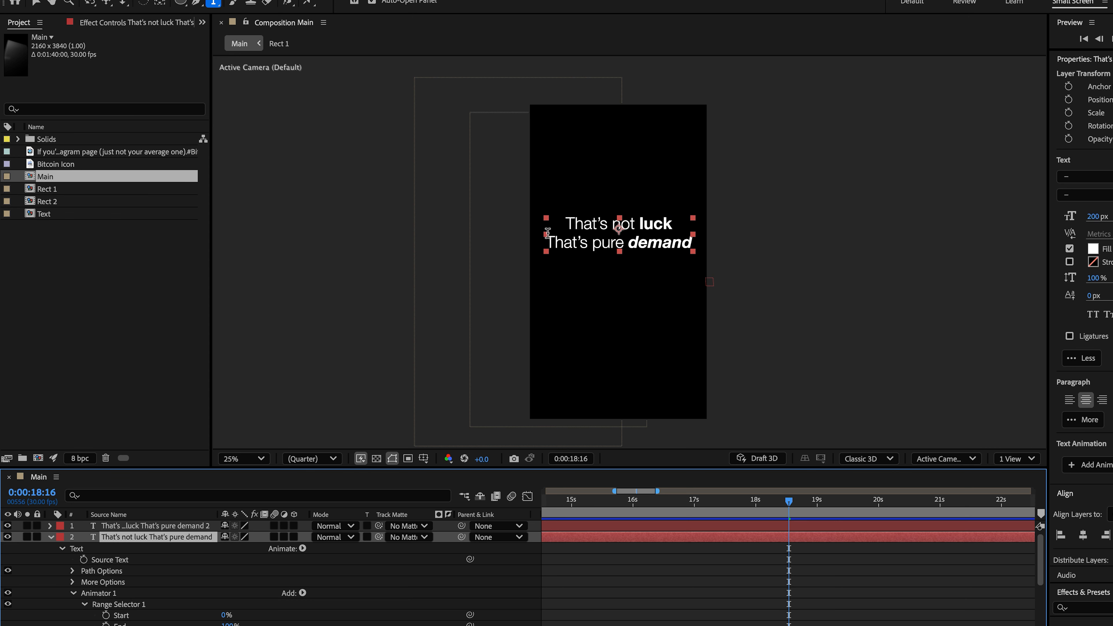
left_click_drag(551, 235, 789, 244)
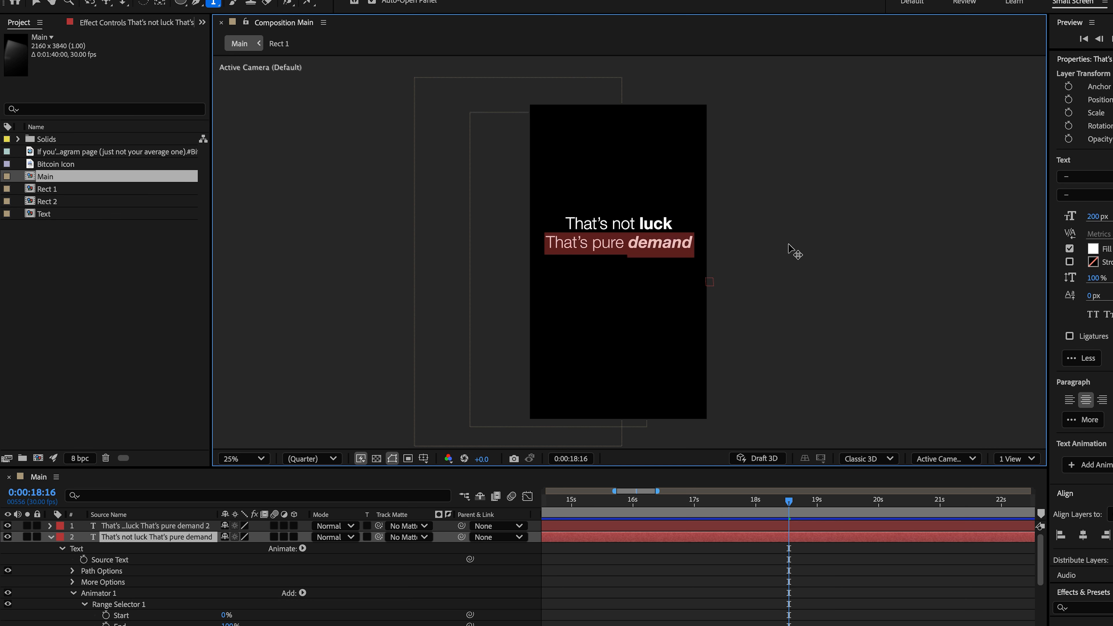
key("BackSpace")
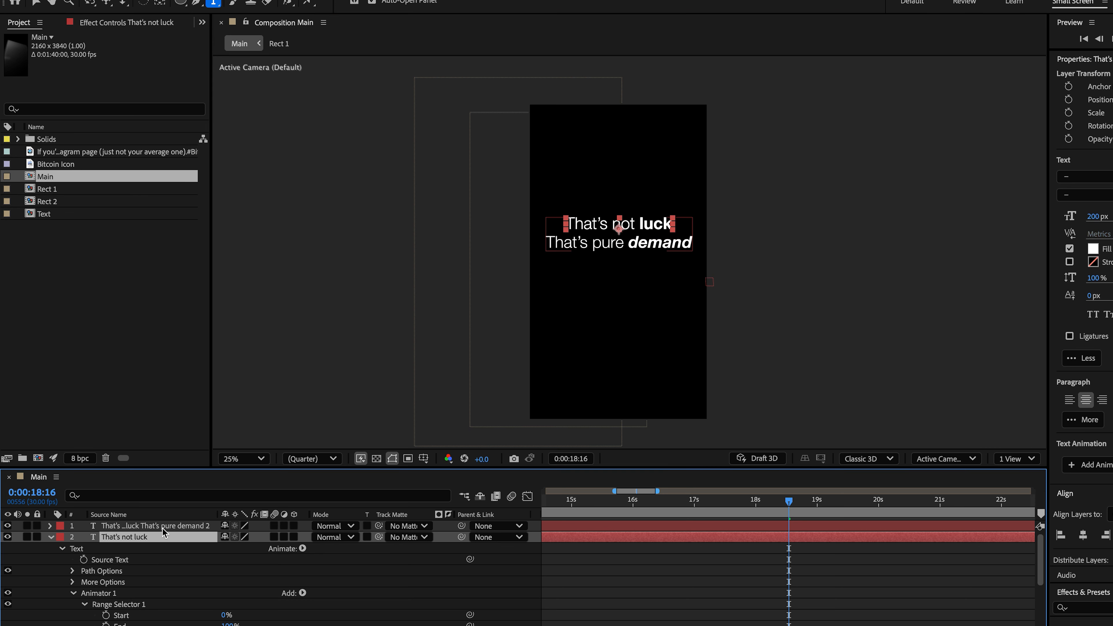
Delete the "That's not luck" line from the duplicated text layer, leaving only "That's pure demand".
left_click(167, 526)
left_click(568, 218)
key("super+a")
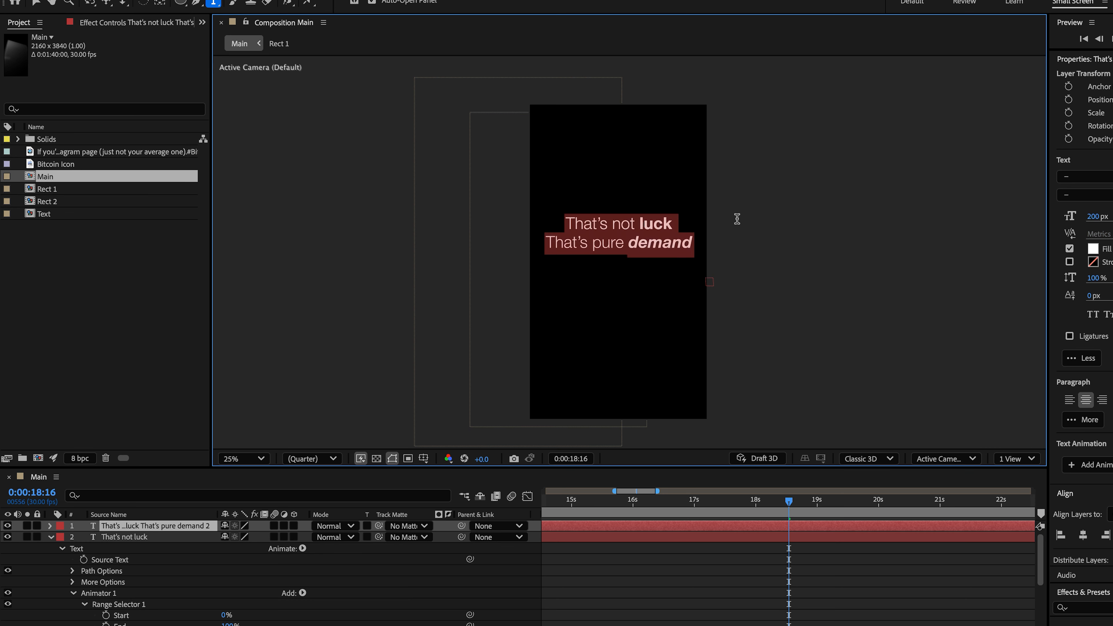
left_click_drag(699, 224, 675, 223)
key("BackSpace")
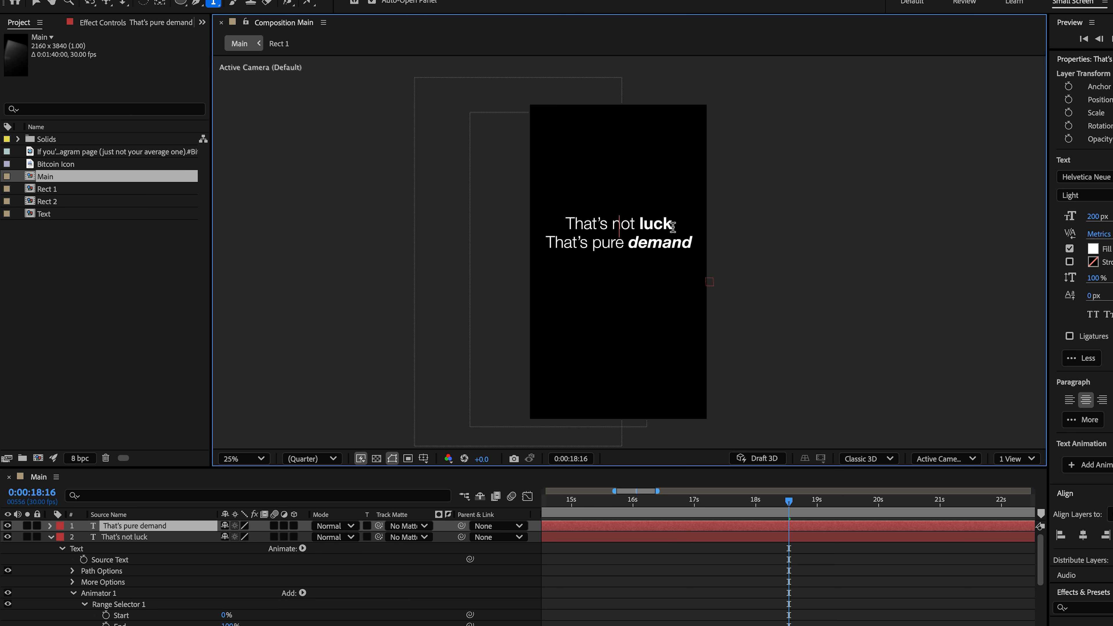
left_click(163, 526)
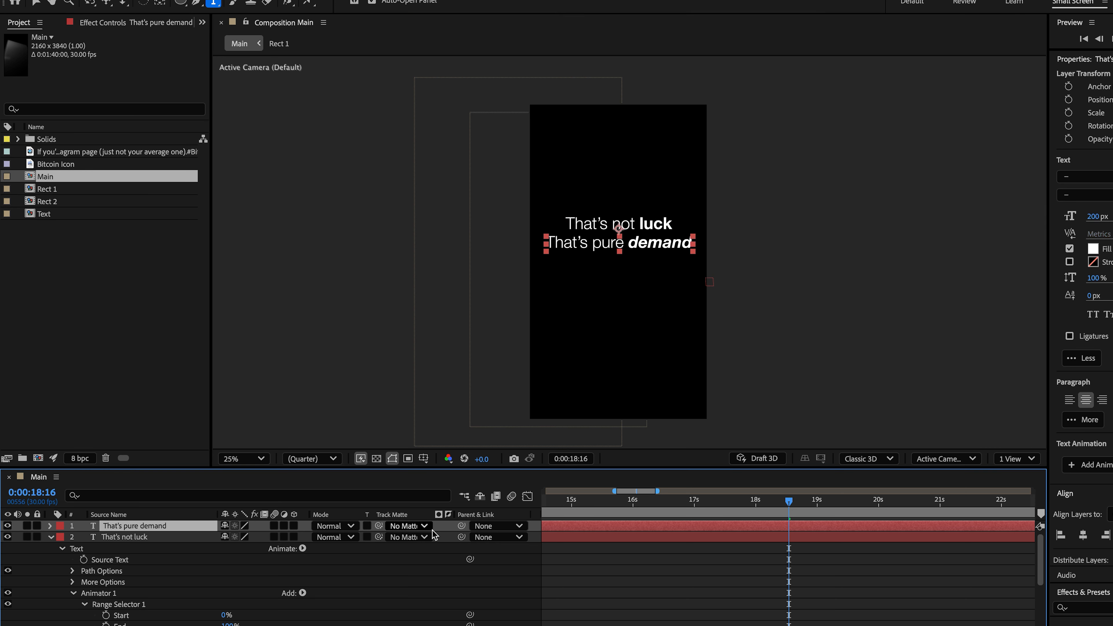
Shift the "That's pure demand" layer's Offset keyframes so the second line's reveal starts at about 0:00:17:15.
left_click(608, 504)
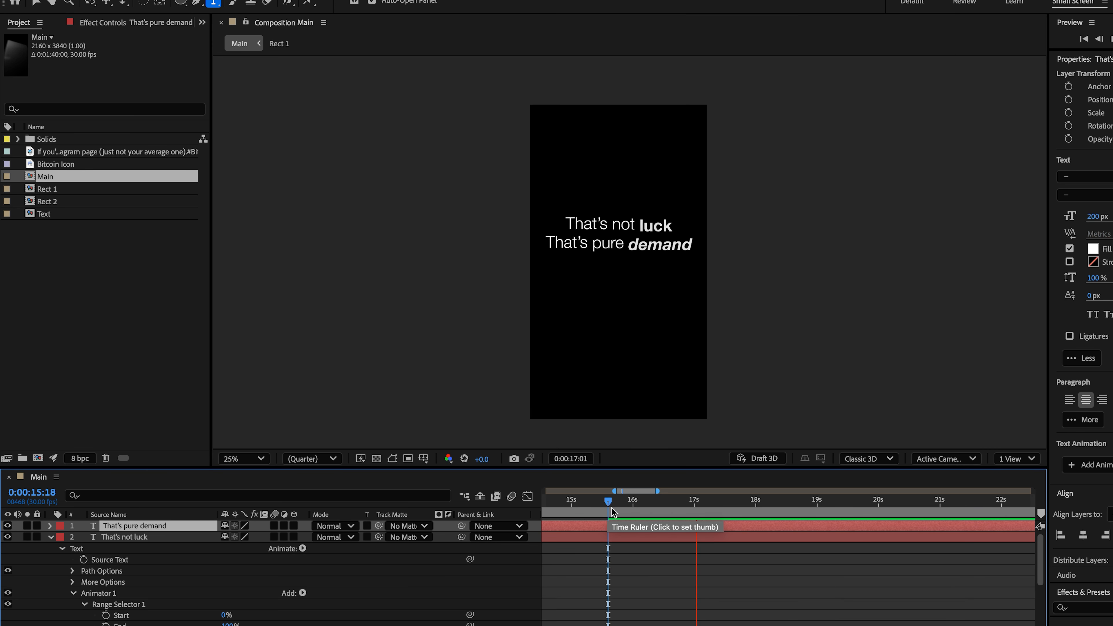
key("space")
left_click_drag(791, 624, 658, 625)
left_click(618, 229)
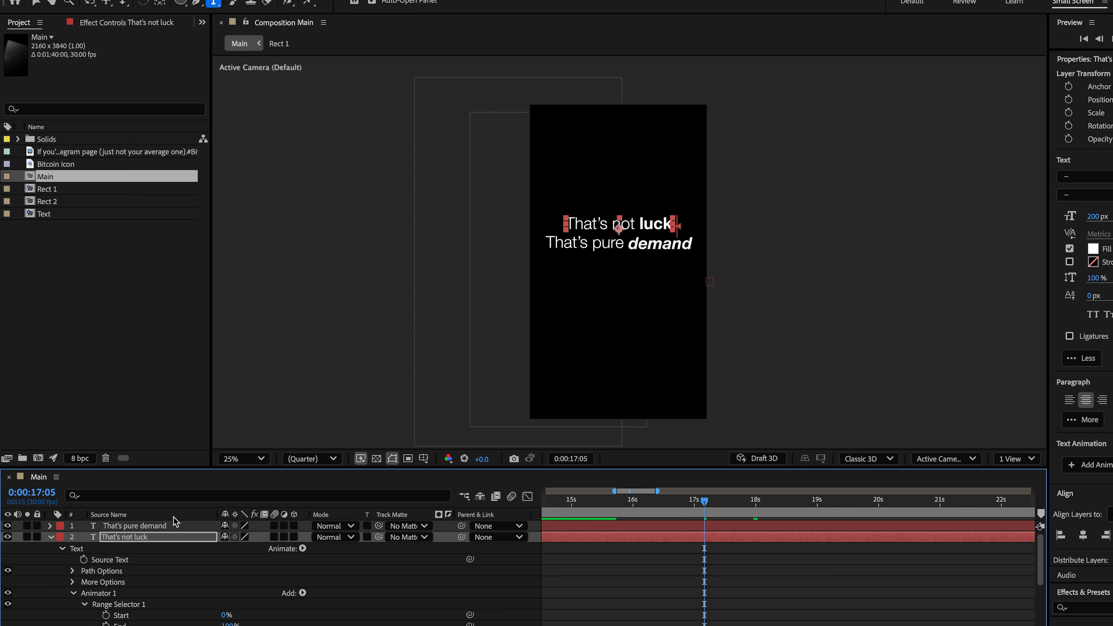
left_click(170, 523)
key("u")
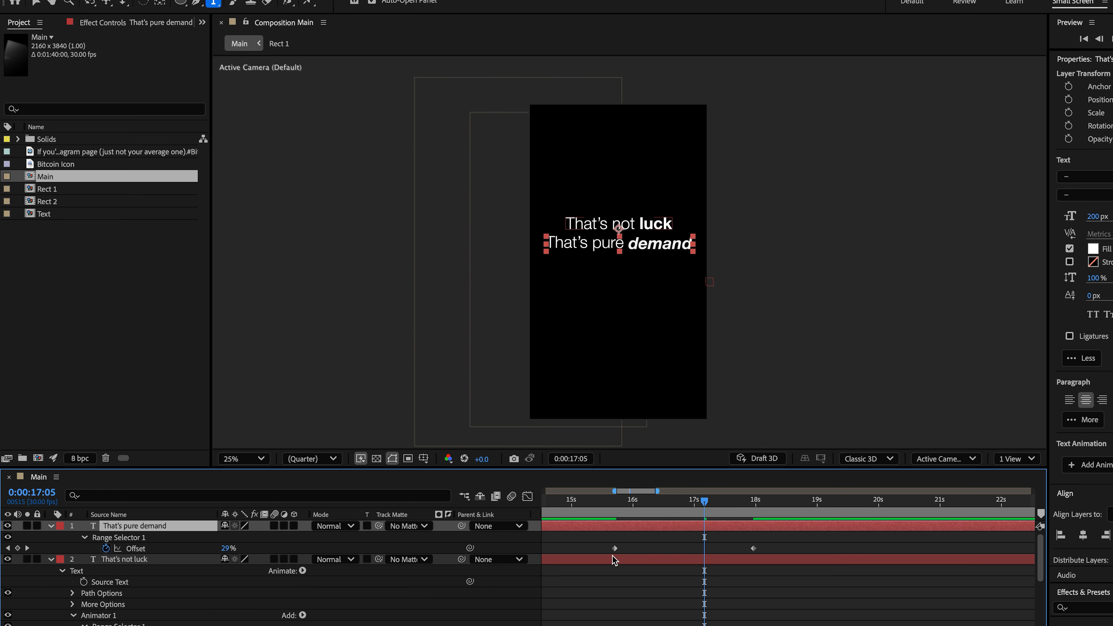
left_click_drag(615, 548, 846, 548)
Preview the second line's reveal and pull its final Offset keyframe back to about 0:00:18:24.
key("space")
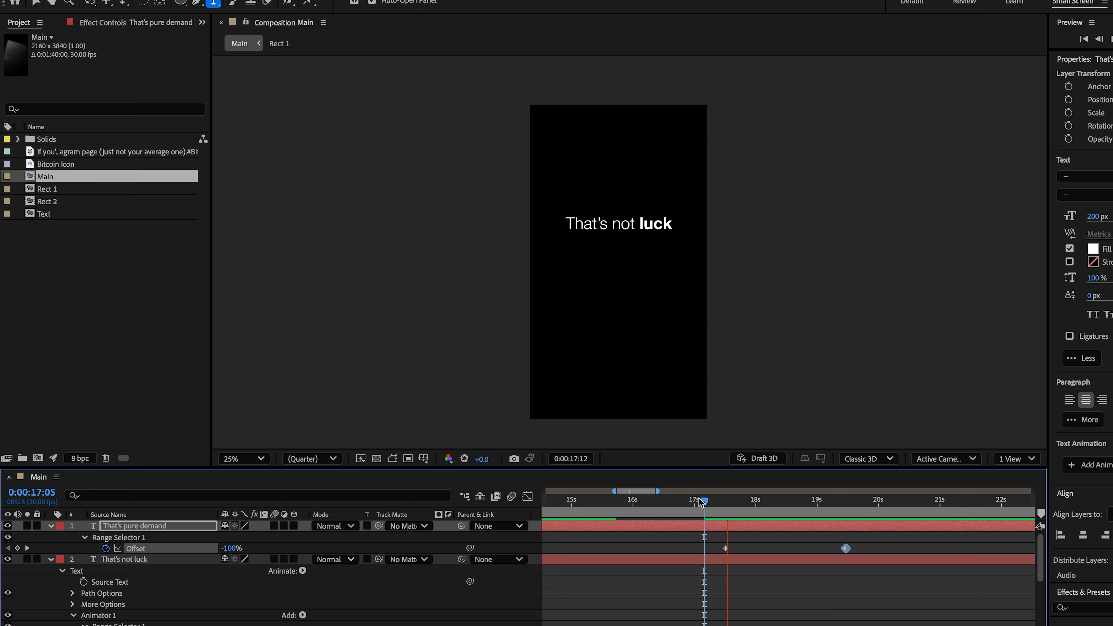
key("space")
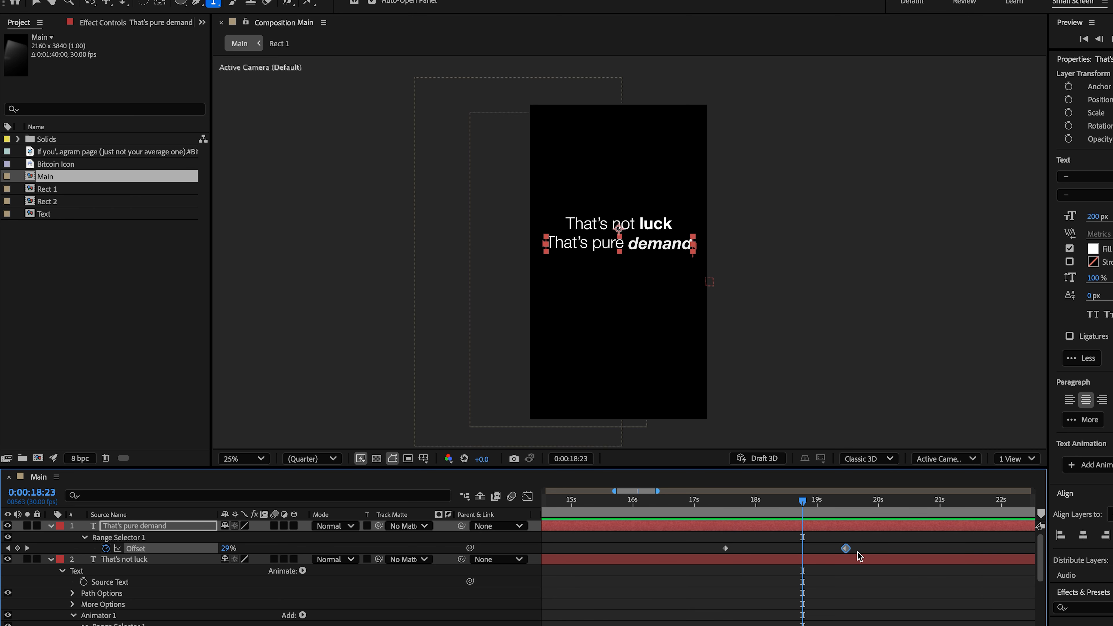
left_click_drag(847, 548, 806, 548)
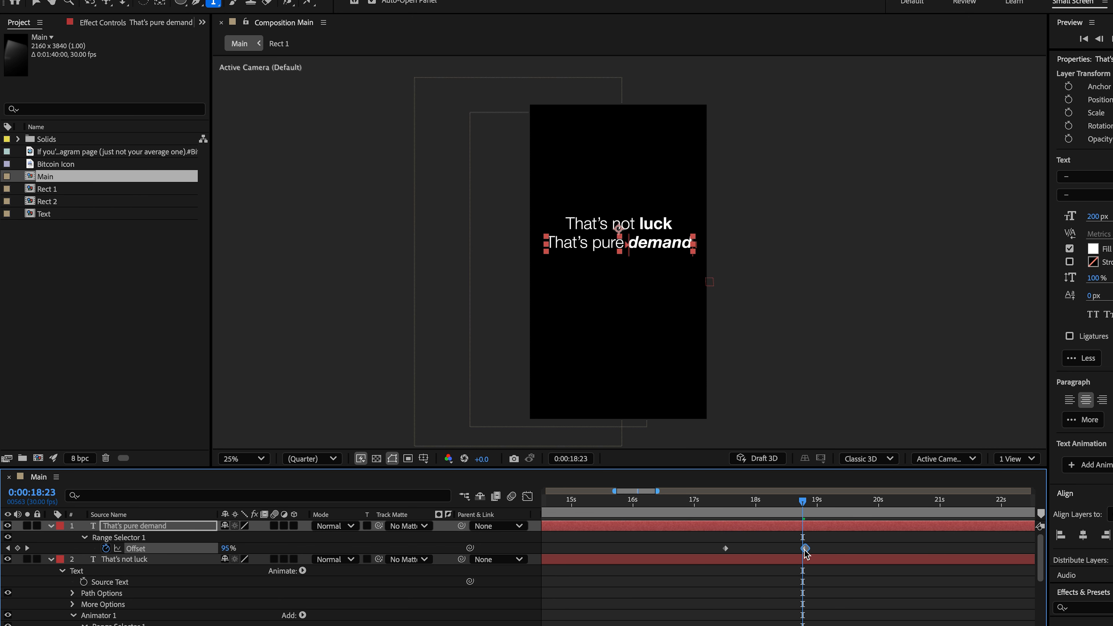
left_click(716, 502)
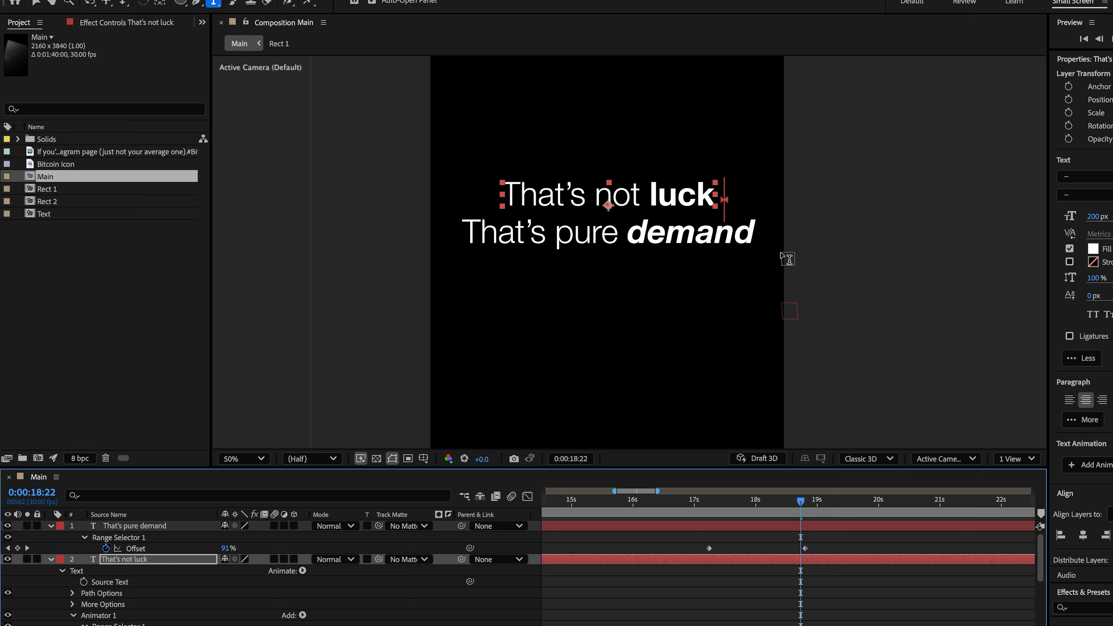
With no layer selected, draw a rectangle shape covering the word "demand" in the second line.
left_click(178, 2)
left_click_drag(176, 2, 220, 3)
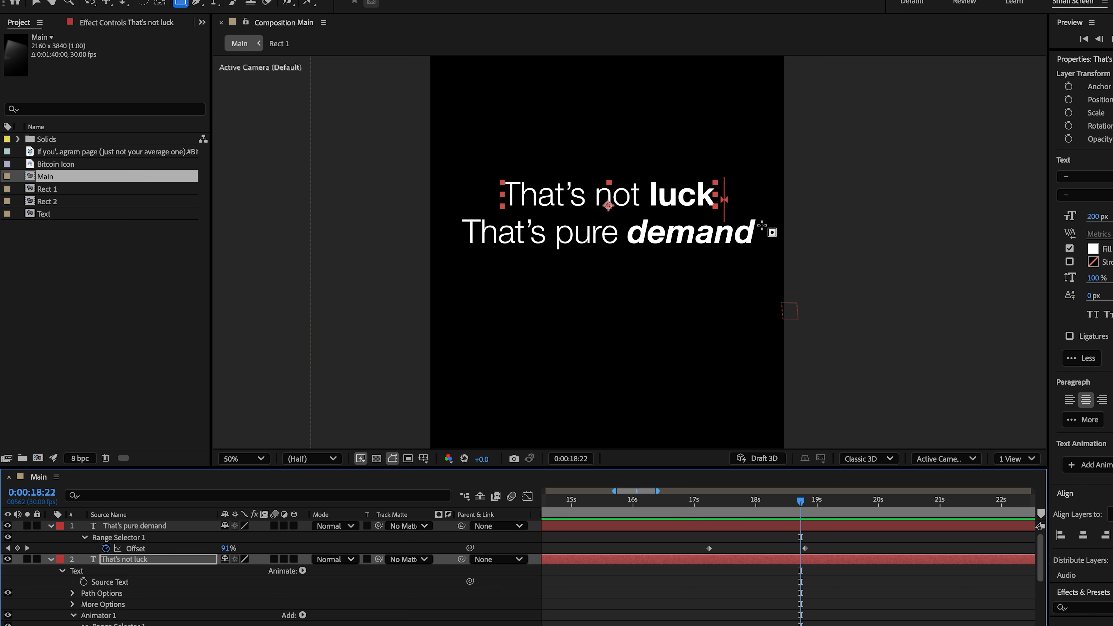
key("ctrl+a")
key("ctrl+grave")
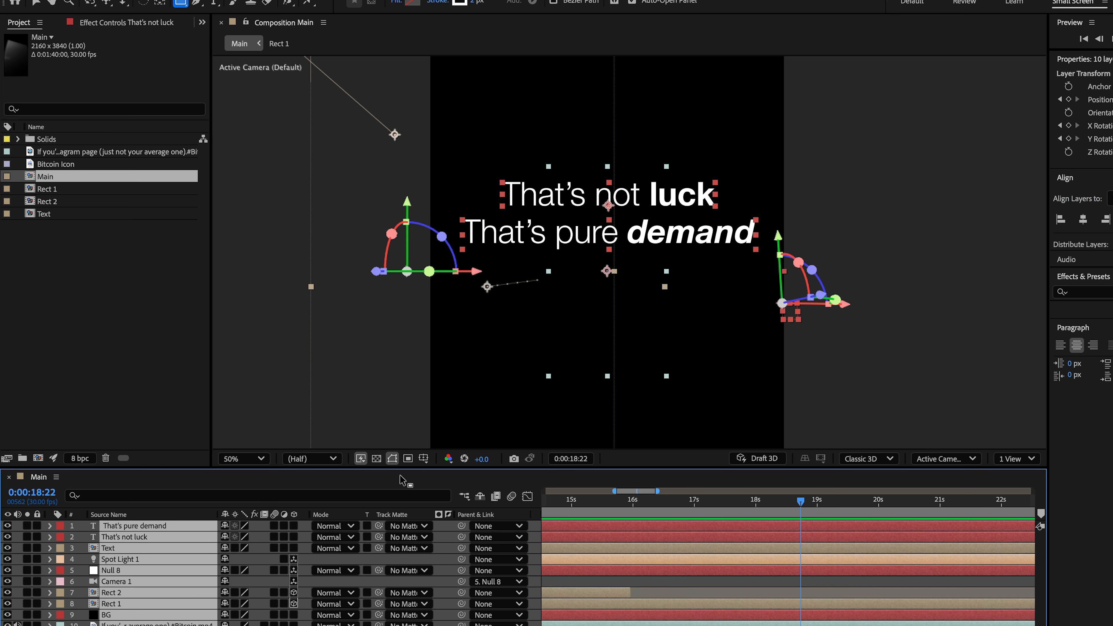
key("ctrl+shift+a")
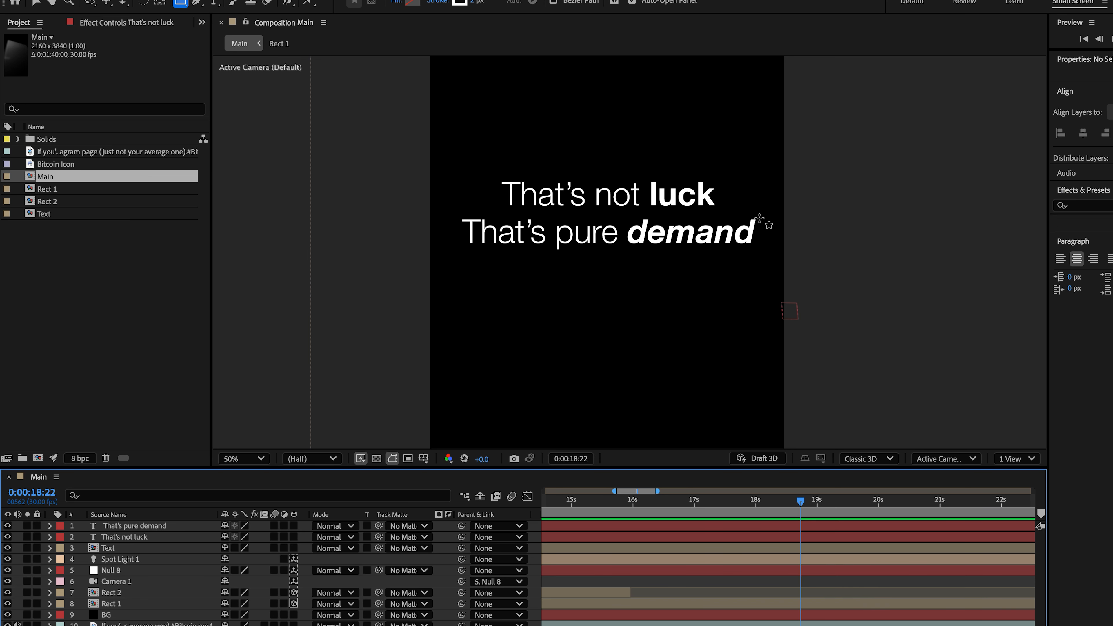
mouse_move(761, 216)
left_mouse_down()
mouse_move(760, 260)
mouse_move(621, 254)
left_mouse_up()
Set the rectangle's fill color to white (FFFFFF).
left_click(411, 3)
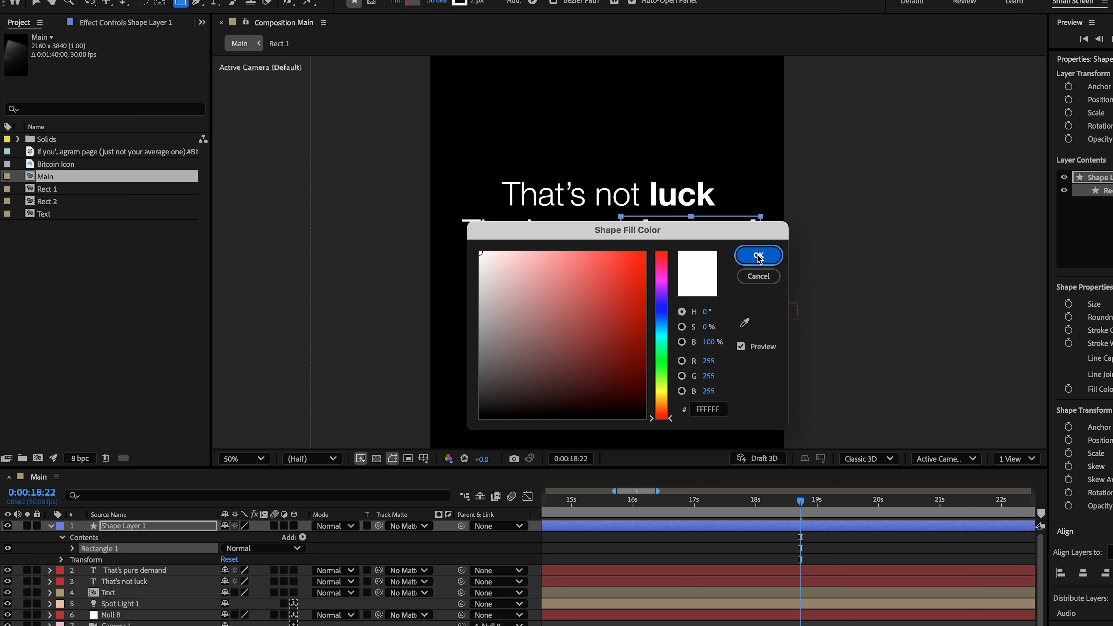
left_click(742, 259)
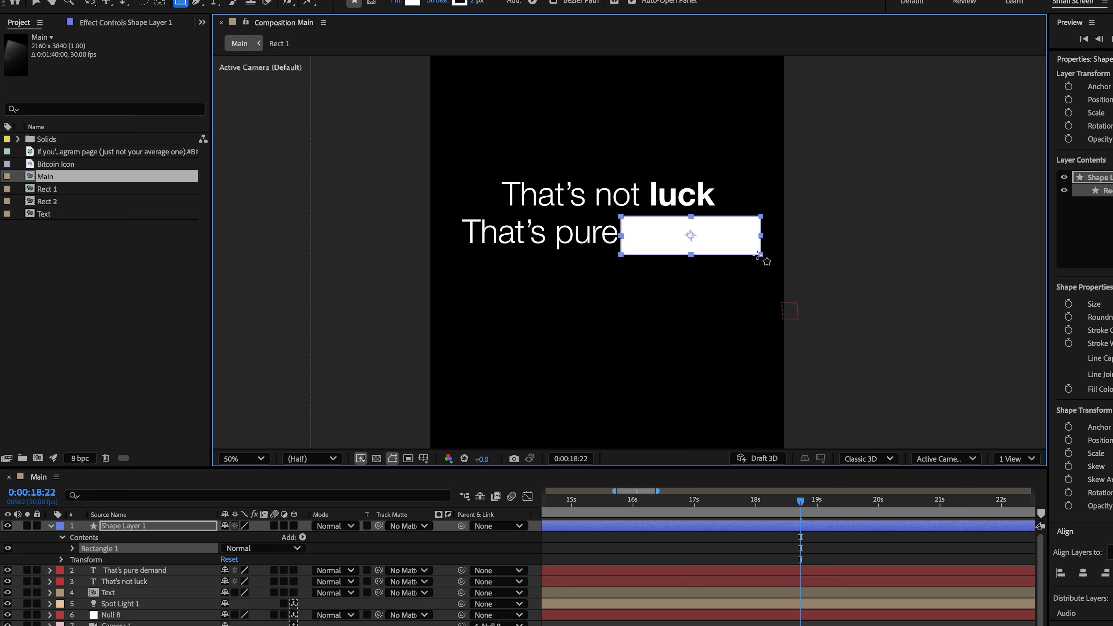
left_click(196, 534)
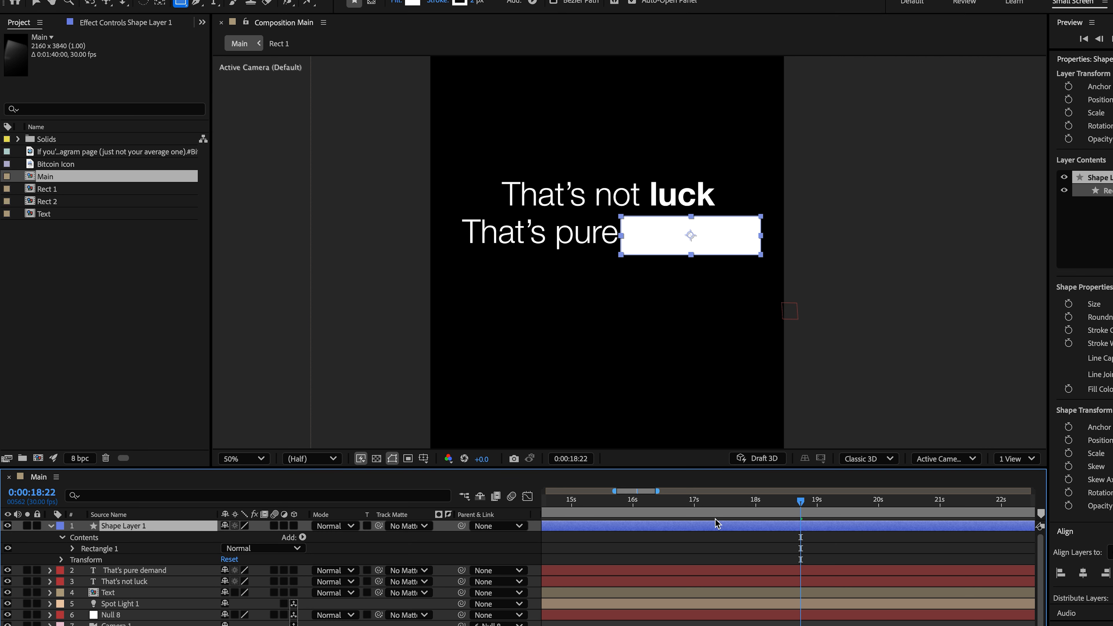
Change the fill color of the word "demand" in the second text layer to black (000000).
left_click(147, 571)
key("super+t")
left_click(634, 241)
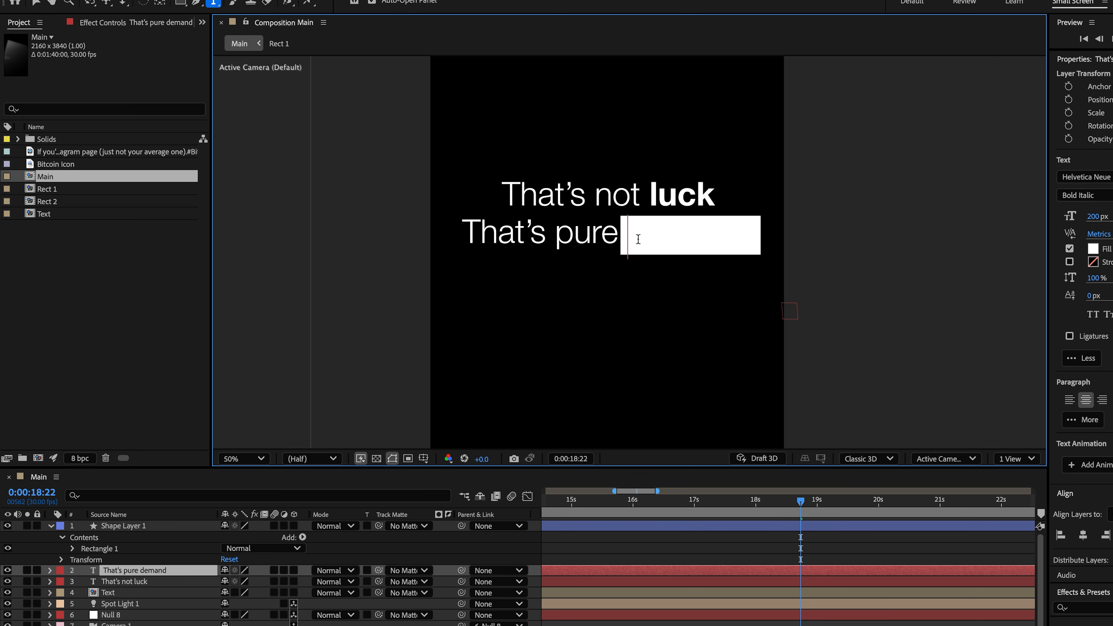
double_click(639, 239)
left_click(1093, 249)
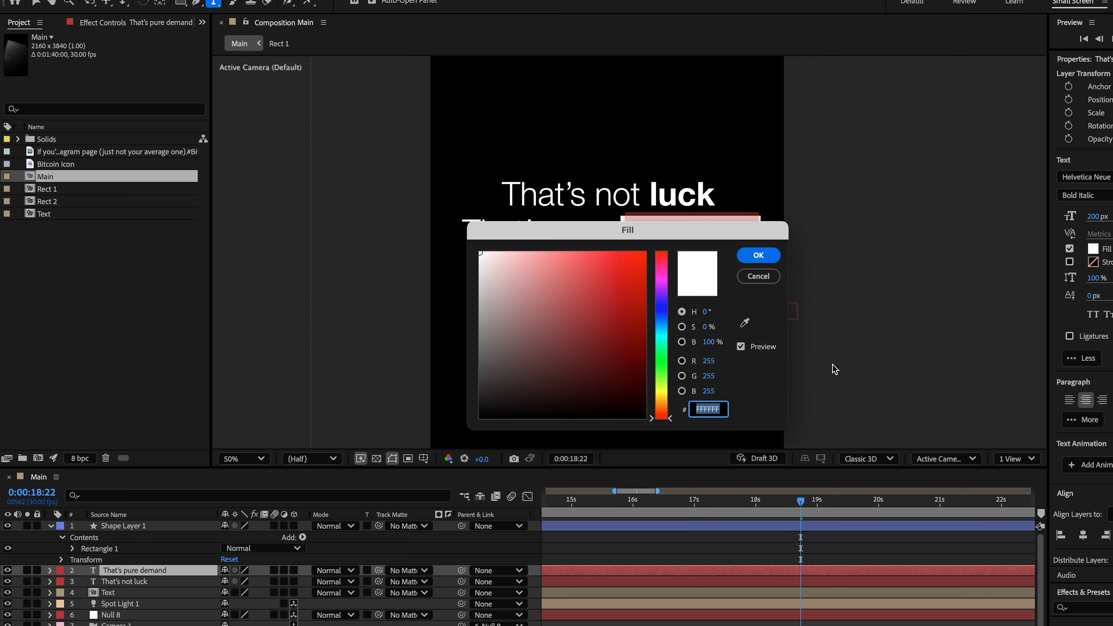
type("000000")
key("Tab")
left_click(743, 259)
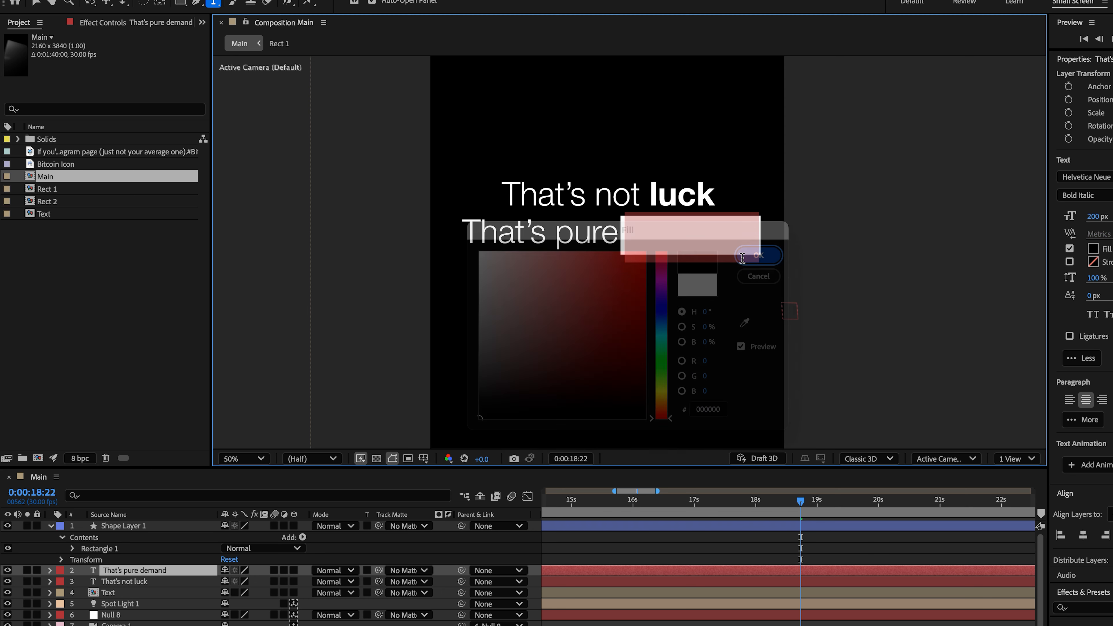
Move the white rectangle layer below both text layers and trim its start to 0:00:17:27.
left_click_drag(125, 526, 129, 588)
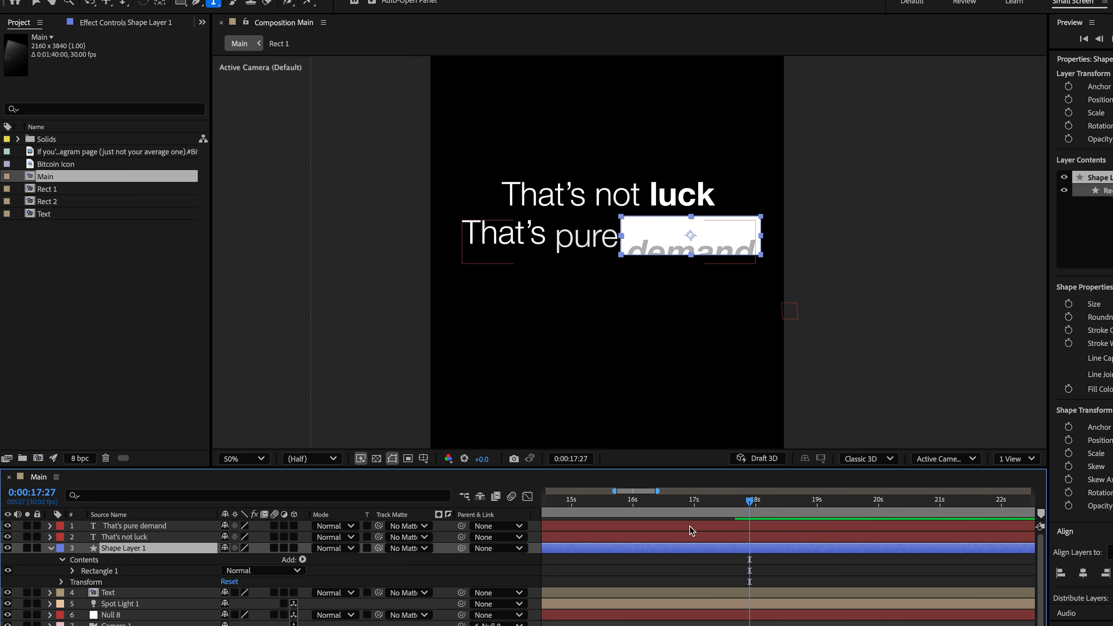
key("alt+bracketleft")
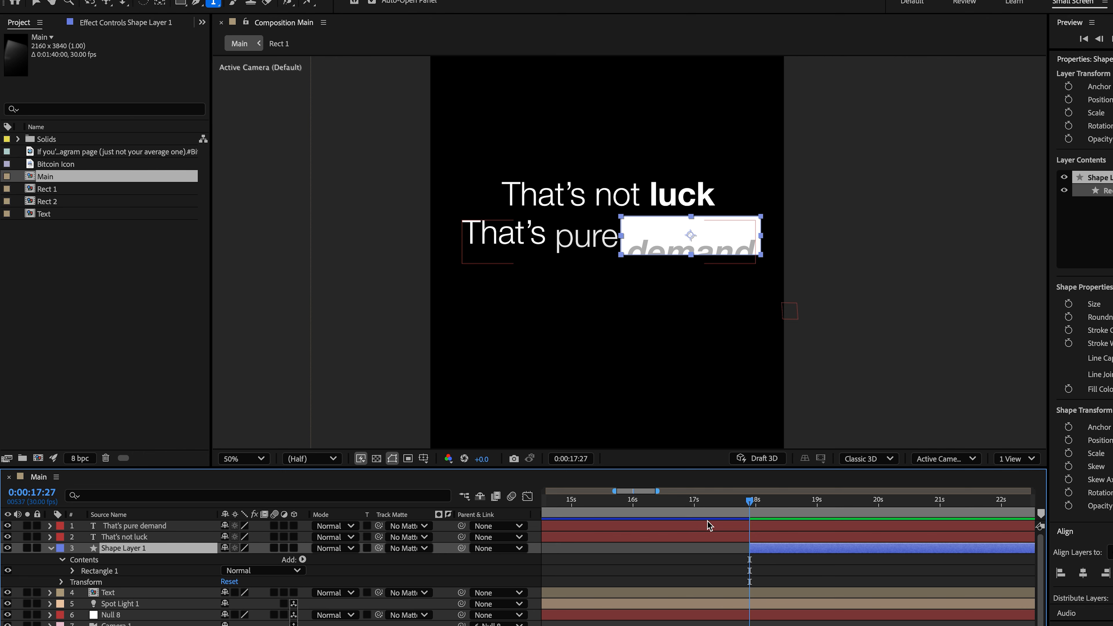
left_click(738, 503)
left_click_drag(738, 503, 813, 504)
key("comma")
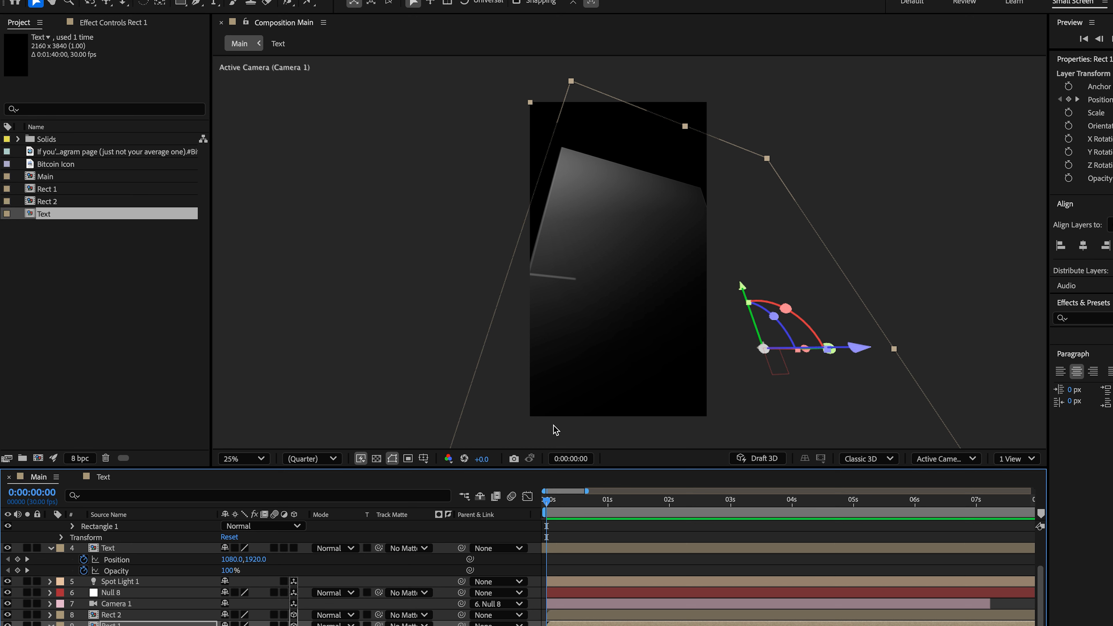
Play the Main composition from the beginning through the demand text scene and save the project.
key("space")
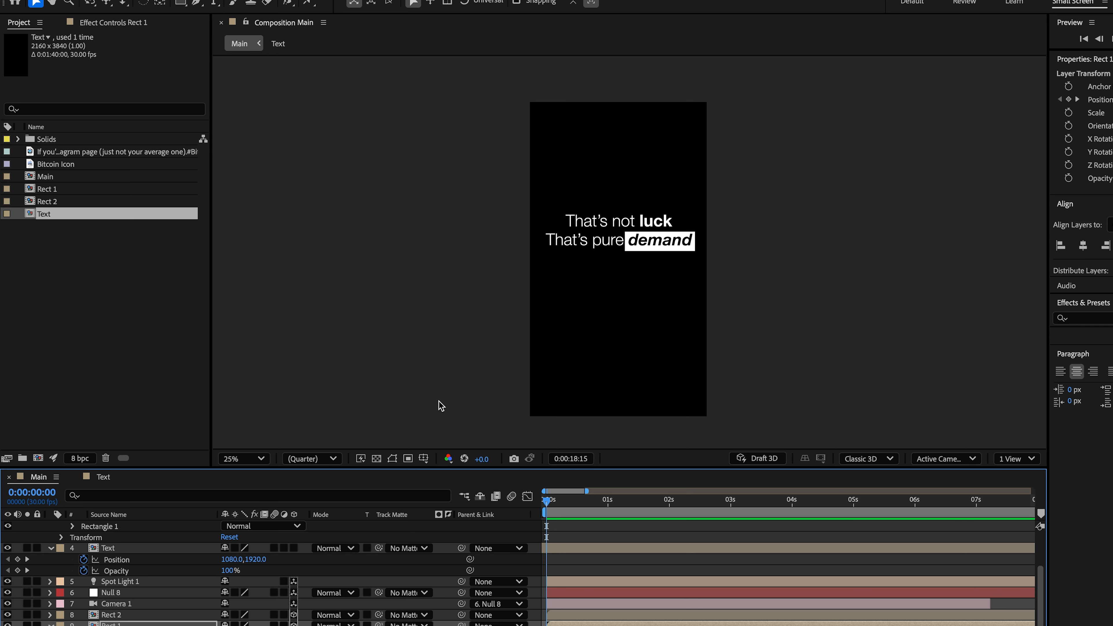
key("space")
key("ctrl+s")
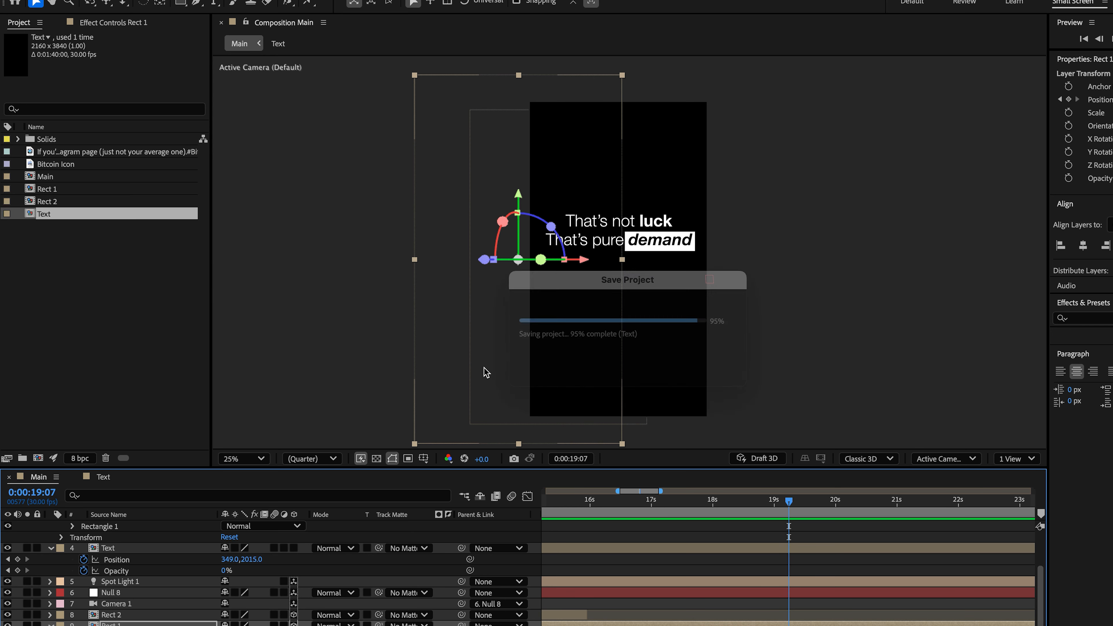